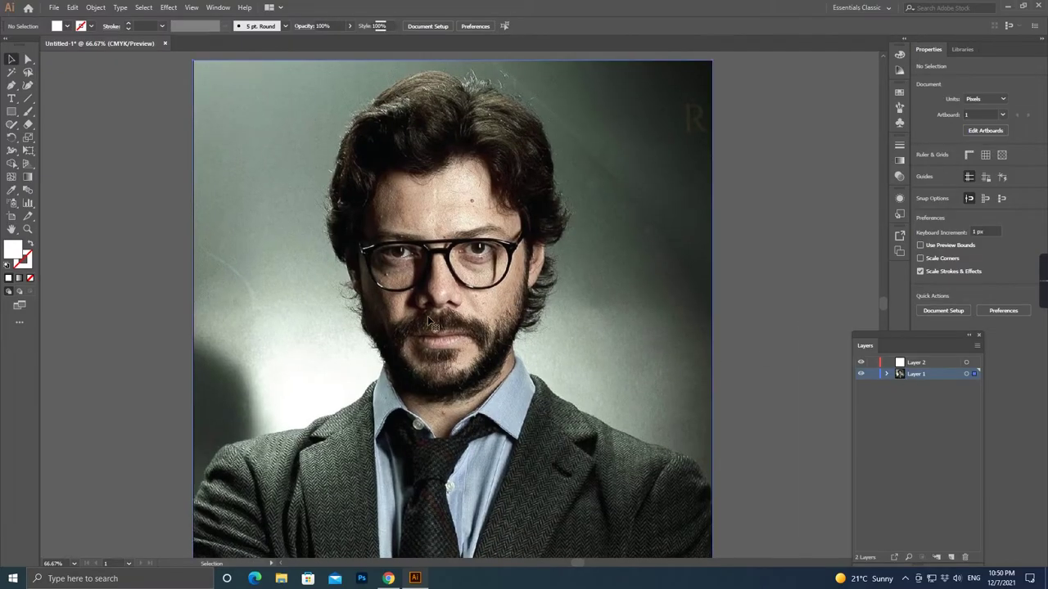
Lower the reference photo's opacity to 81% and pan across the face.
click(533, 320)
click(402, 25)
drag(406, 40, 392, 40)
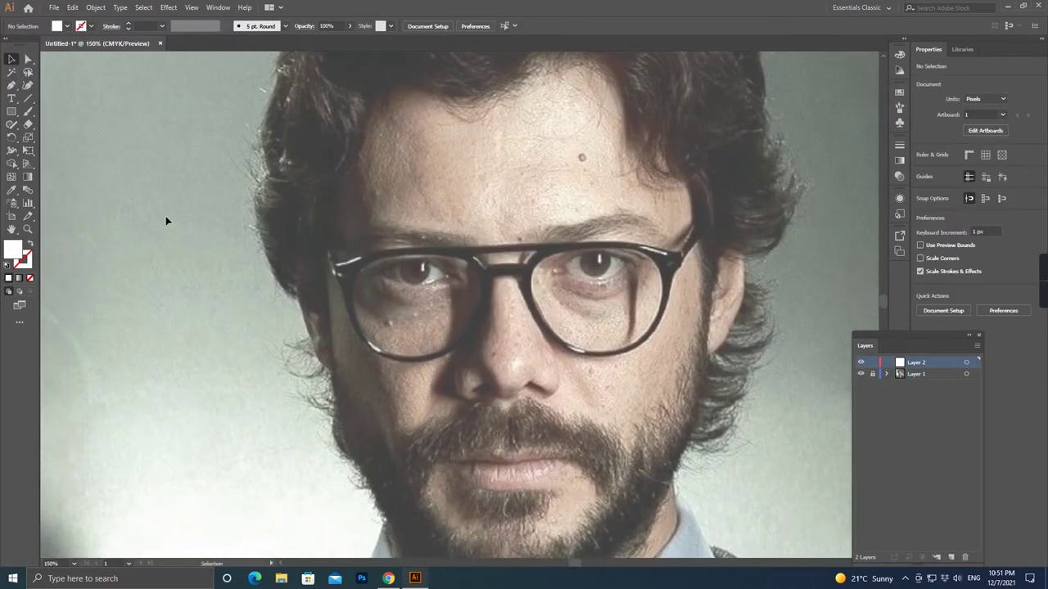
key(p)
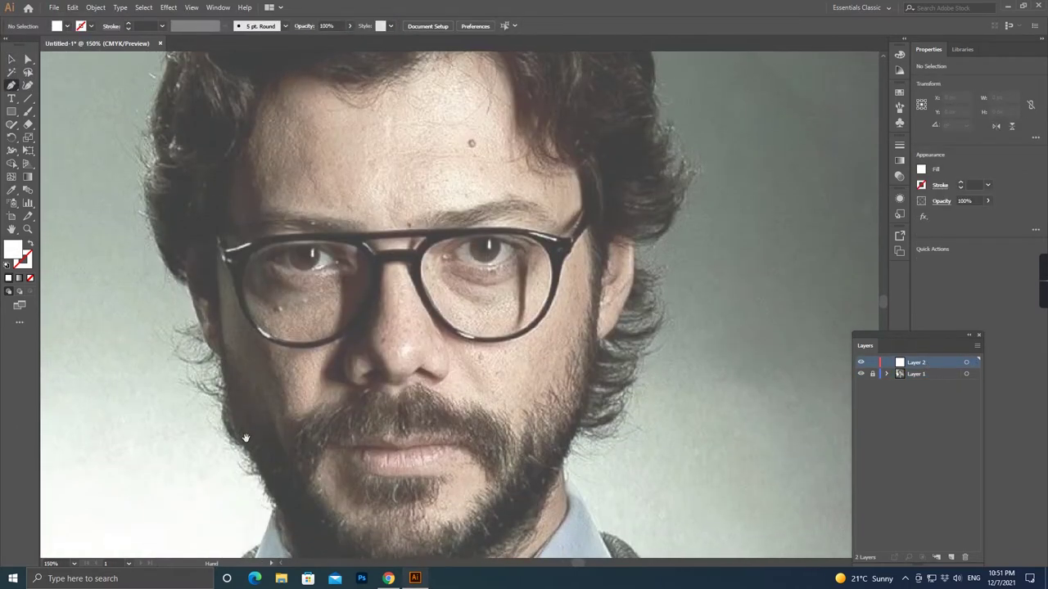
drag(510, 438, 338, 401)
scroll(406, 225, up, 2)
scroll(320, 335, up, 2)
Draw a thin flat ellipse on the background with a solid black fill.
key(b)
scroll(288, 295, down, 4)
key(l)
scroll(553, 295, up, 3)
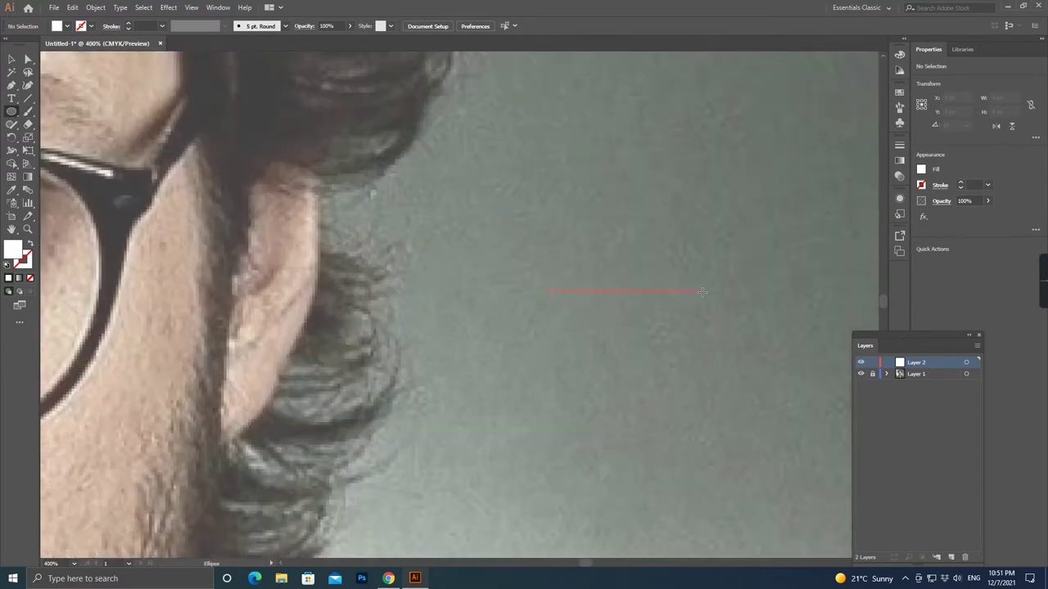
drag(702, 292, 702, 291)
double_click(12, 249)
click(527, 453)
key(Return)
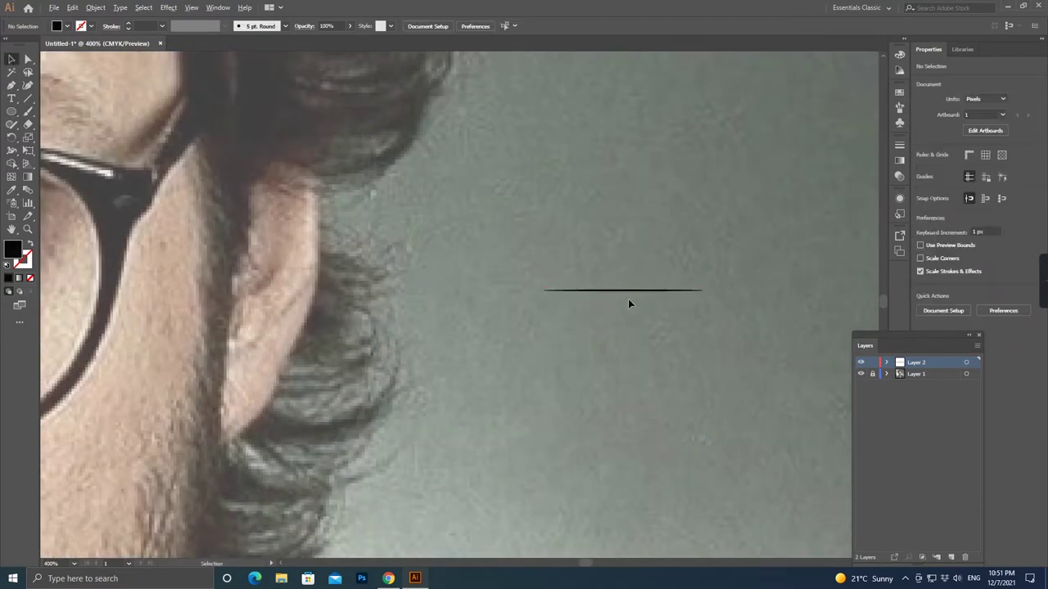
Save the black ellipse as a new Art Brush.
scroll(625, 326, up, 1)
scroll(632, 312, up, 1)
scroll(627, 293, down, 1)
click(285, 25)
click(199, 110)
click(494, 320)
click(497, 366)
click(594, 431)
scroll(257, 314, down, 1)
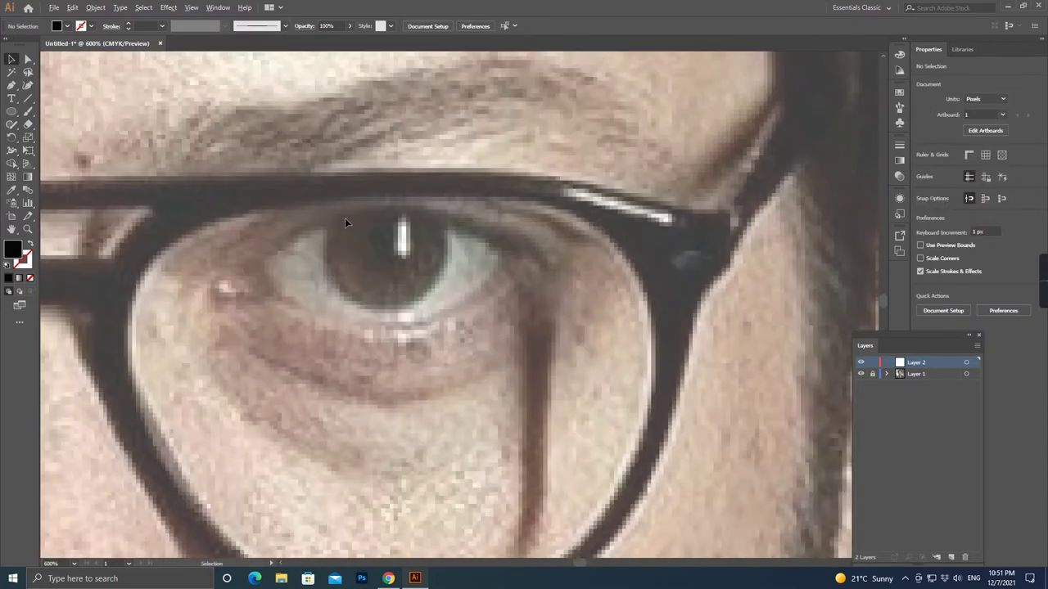
Paint the upper eyelid, lower eyelid and eye corner with the black tapered art brush.
scroll(345, 218, up, 1)
key(b)
key(shift+x)
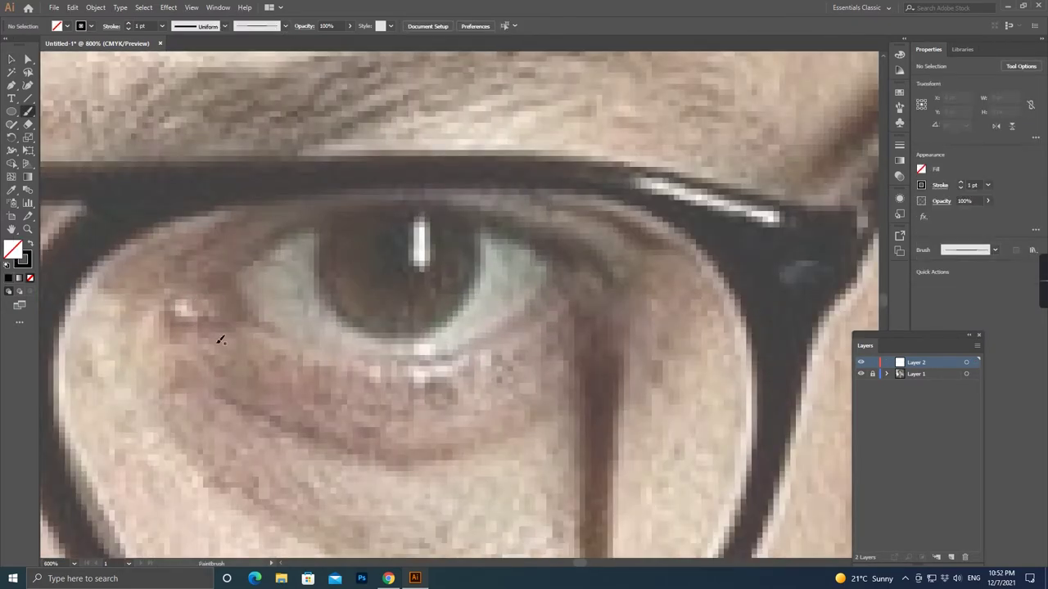
drag(516, 225, 635, 286)
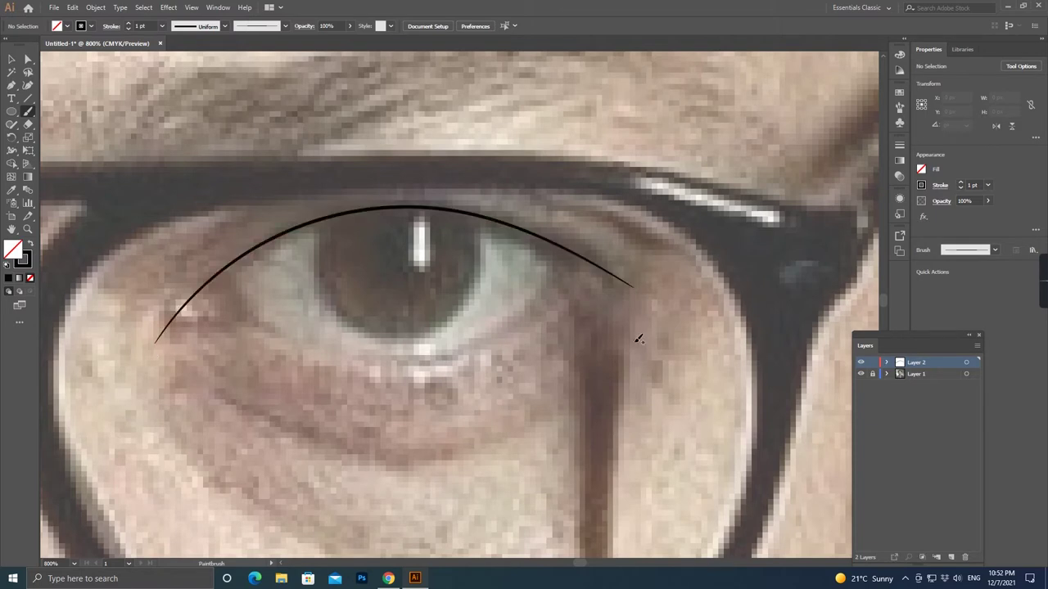
key(Return)
click(529, 352)
drag(568, 283, 591, 250)
scroll(209, 288, up, 1)
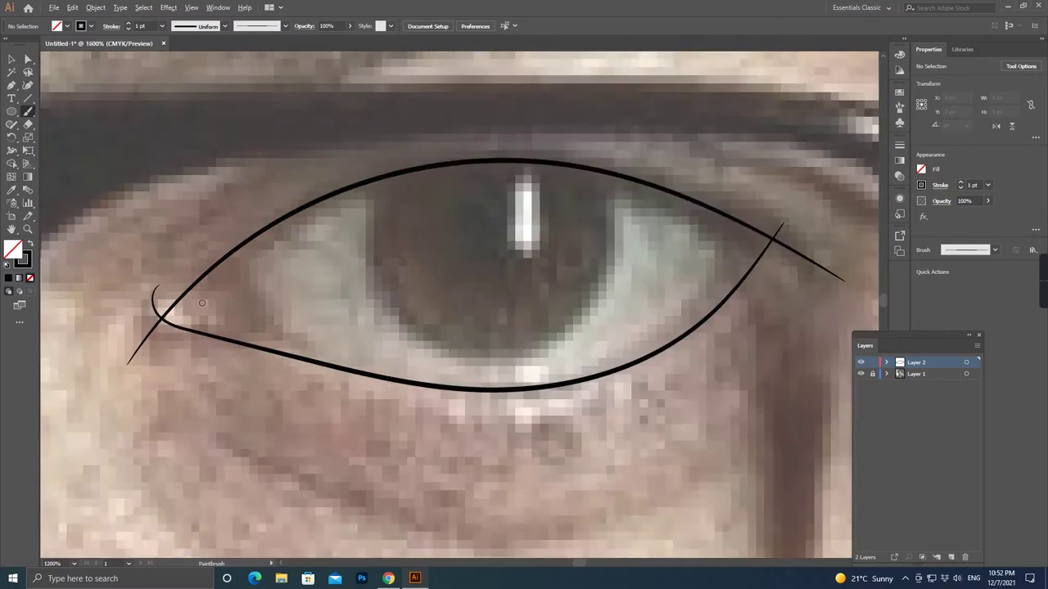
scroll(221, 262, up, 1)
drag(175, 324, 176, 327)
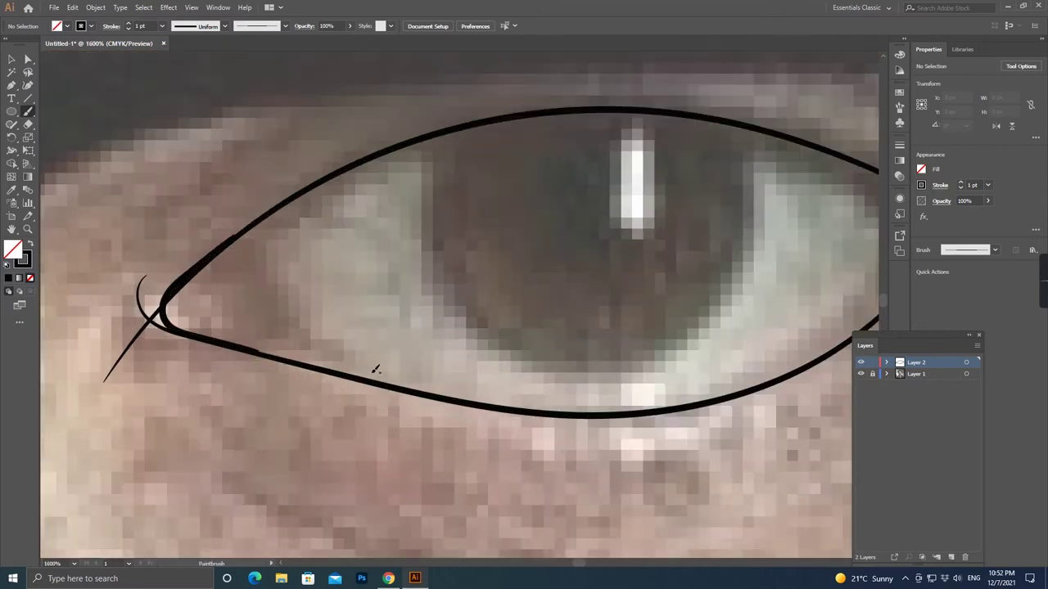
scroll(374, 367, down, 1)
scroll(574, 306, down, 1)
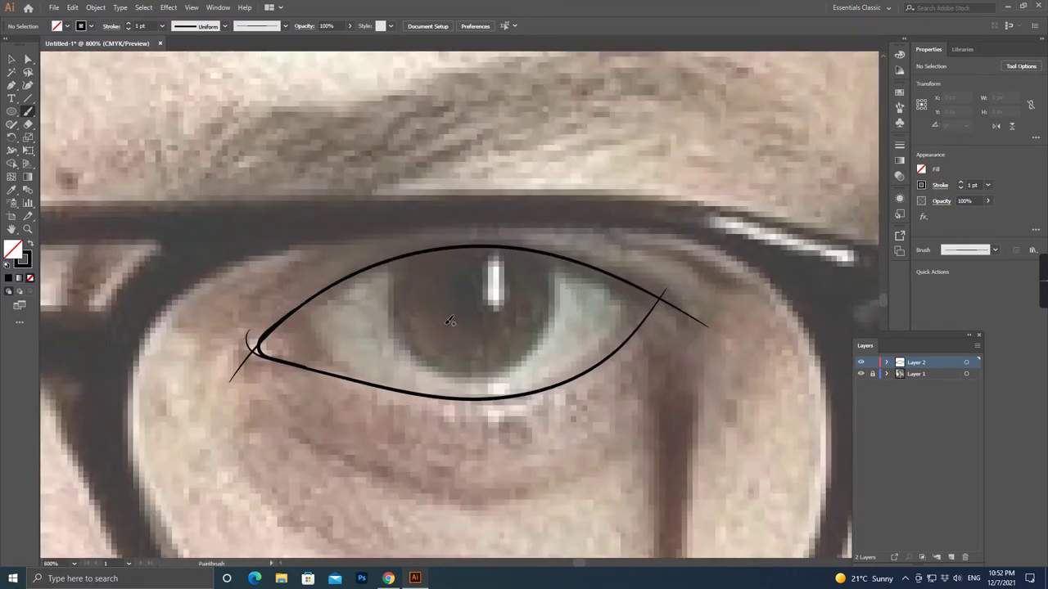
scroll(320, 226, up, 1)
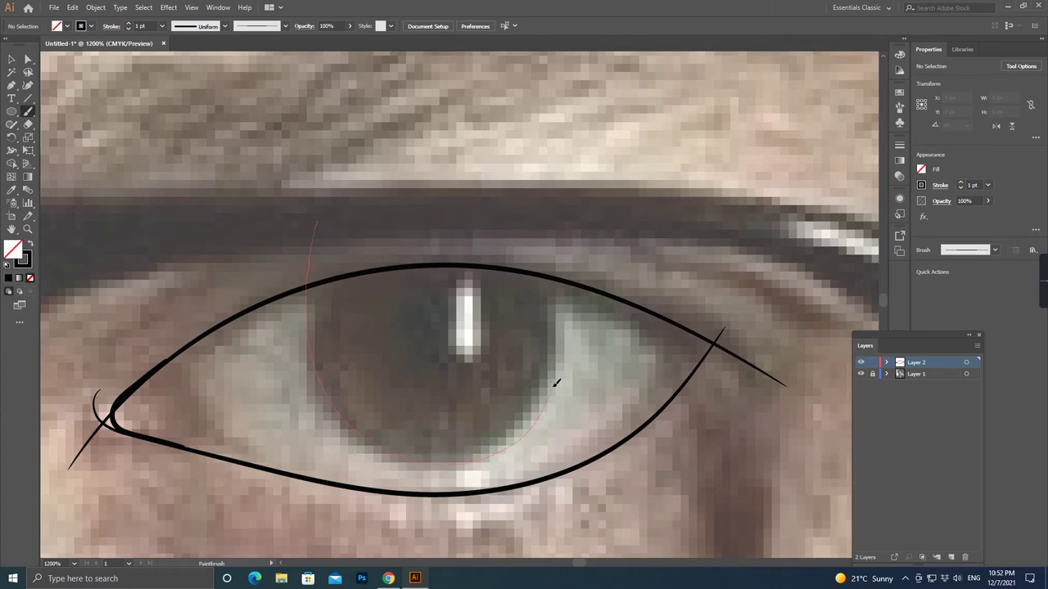
Draw a circle over the iris, resize and nudge it, and fill it solid black.
drag(540, 260, 499, 234)
key(ctrl+z)
key(l)
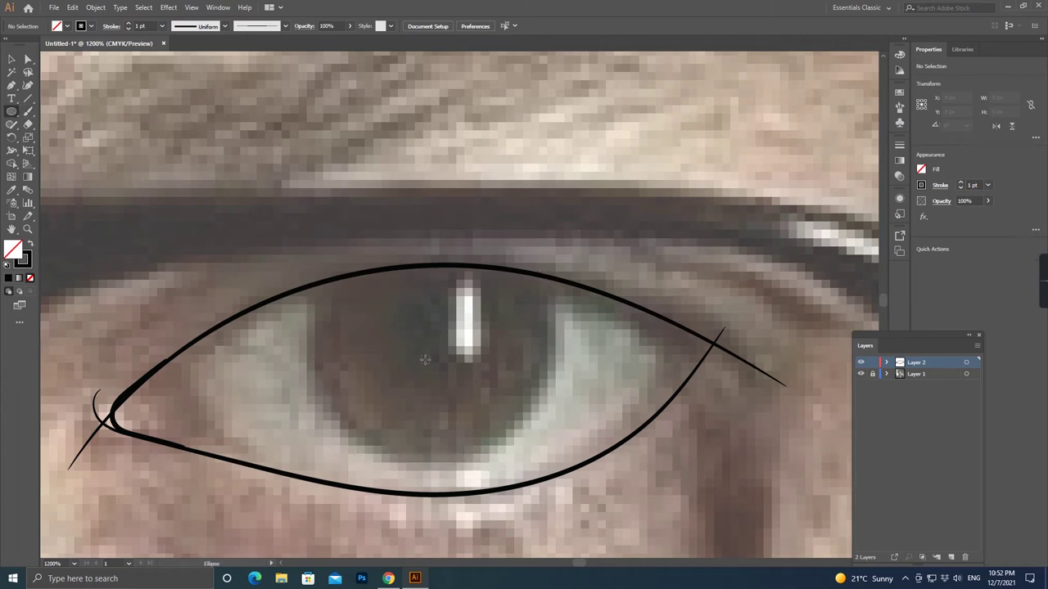
drag(306, 244, 292, 226)
key(v)
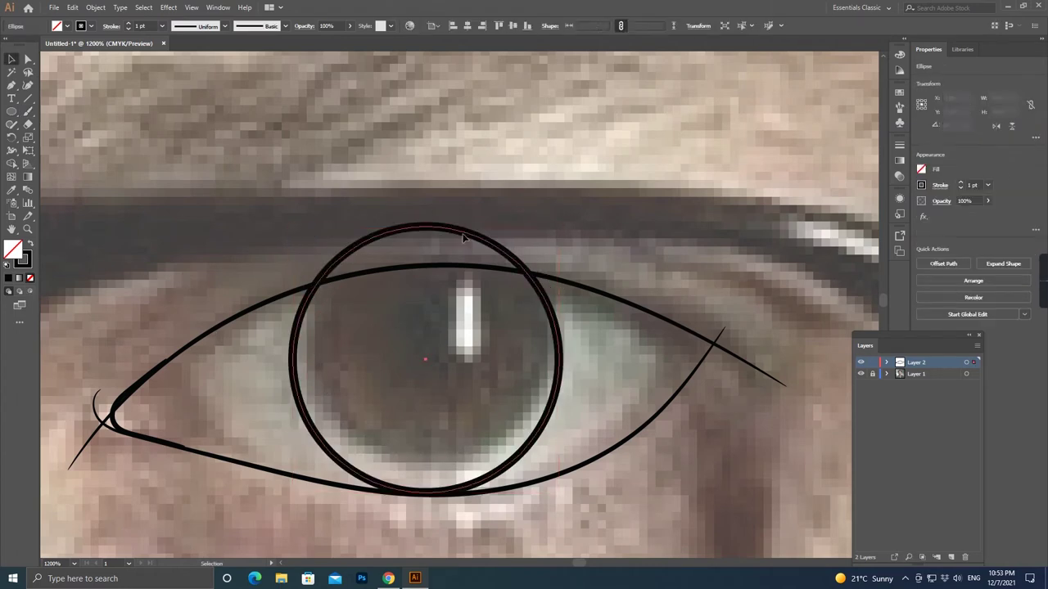
key(shift+x)
drag(541, 230, 503, 341)
key(shift+x)
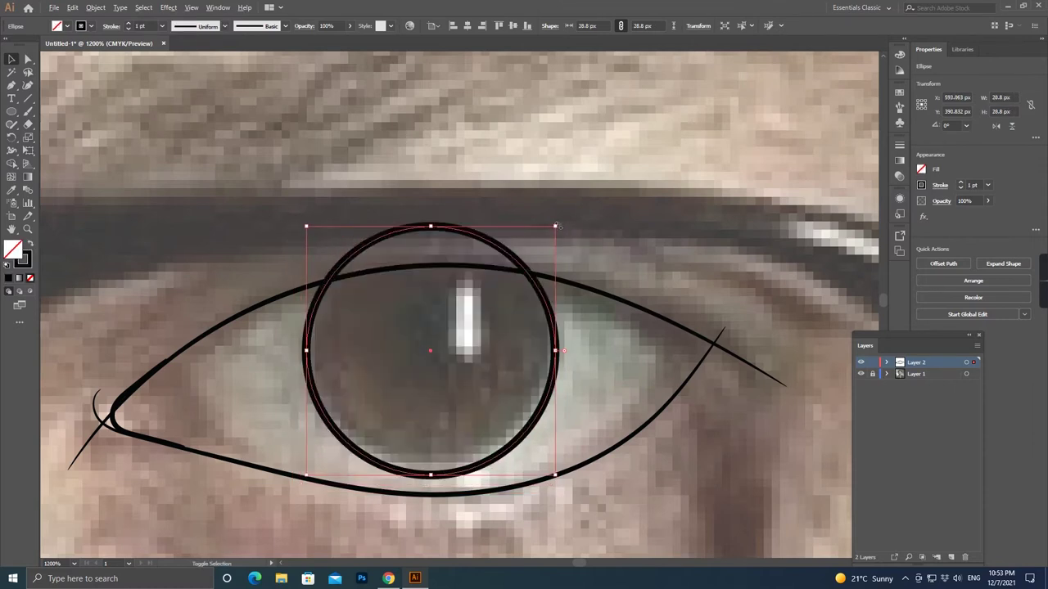
key(Up)
key(shift+x)
Clip the black iris circle inside the eye outline with Ctrl+7.
key(ctrl+a)
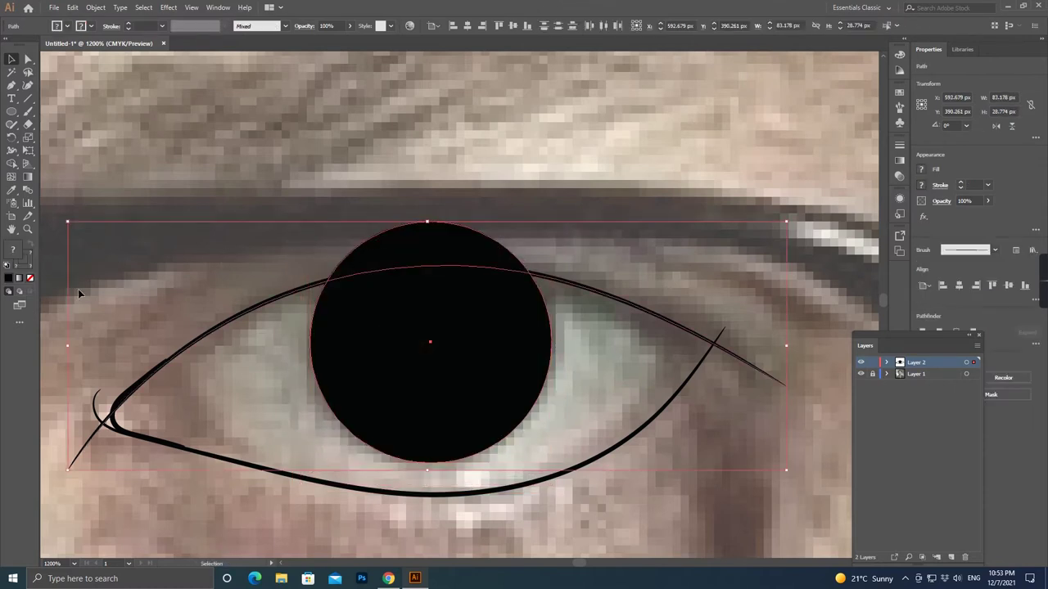
key(ctrl+7)
key(ctrl+shift+a)
scroll(170, 442, up, 2)
scroll(170, 443, down, 1)
key(b)
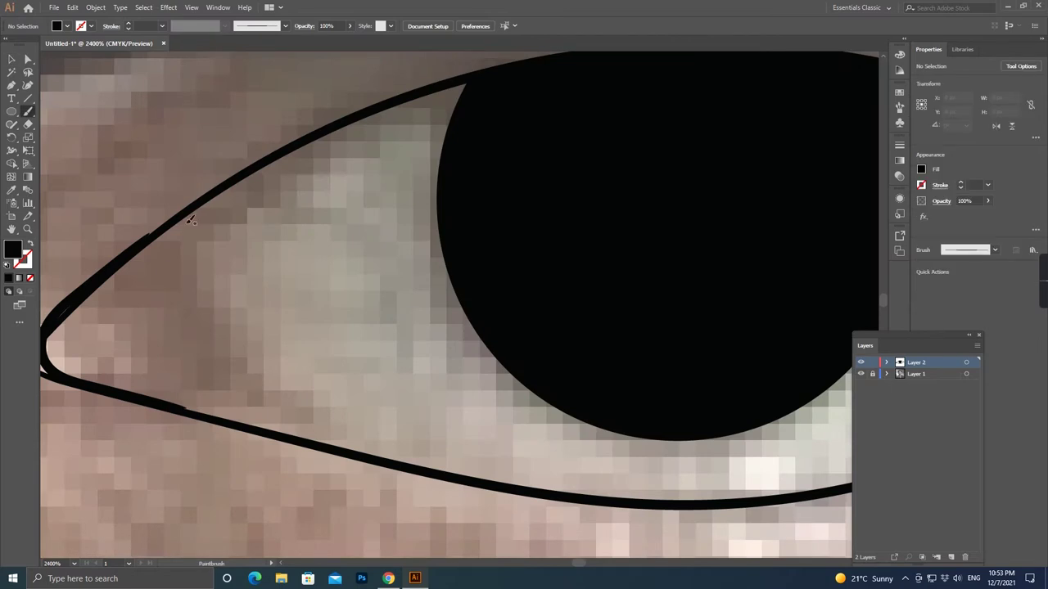
key(shift+x)
scroll(296, 438, down, 6)
Paint the second eye's upper lid, lower lid and corner with tapered brush strokes.
mouse_move(171, 471)
mouse_down()
mouse_move(540, 354)
mouse_move(313, 354)
mouse_up()
scroll(312, 355, up, 3)
scroll(279, 336, left, 3)
scroll(244, 314, up, 1)
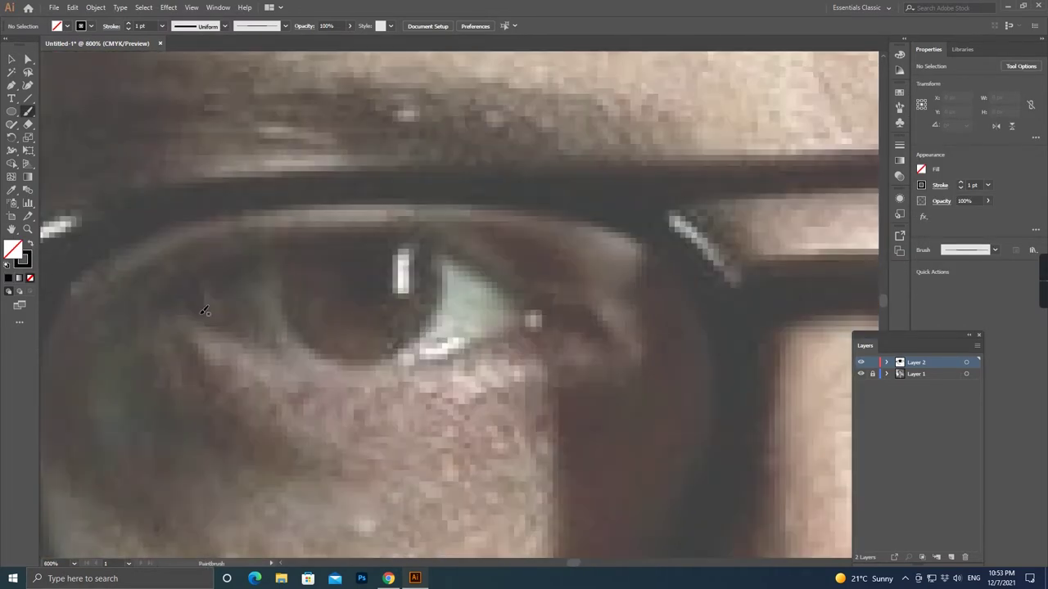
drag(585, 325, 557, 366)
drag(117, 284, 161, 301)
drag(582, 316, 558, 299)
scroll(563, 356, up, 2)
drag(446, 368, 447, 368)
scroll(384, 383, down, 1)
scroll(384, 382, up, 1)
Draw an iris circle, resize and position it over the iris, and fill it black.
key(l)
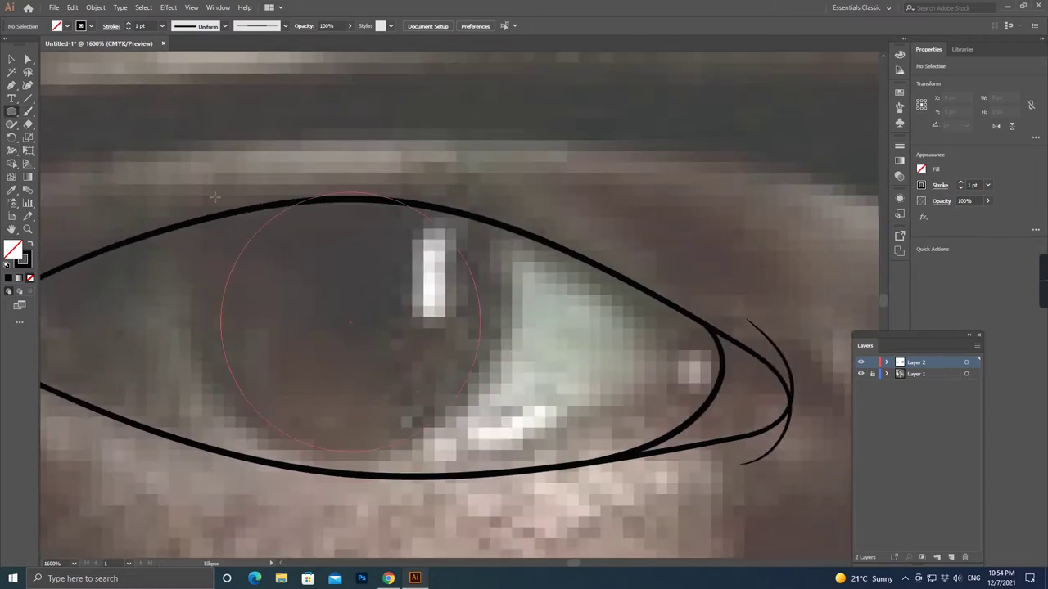
drag(236, 212, 177, 149)
drag(524, 149, 488, 172)
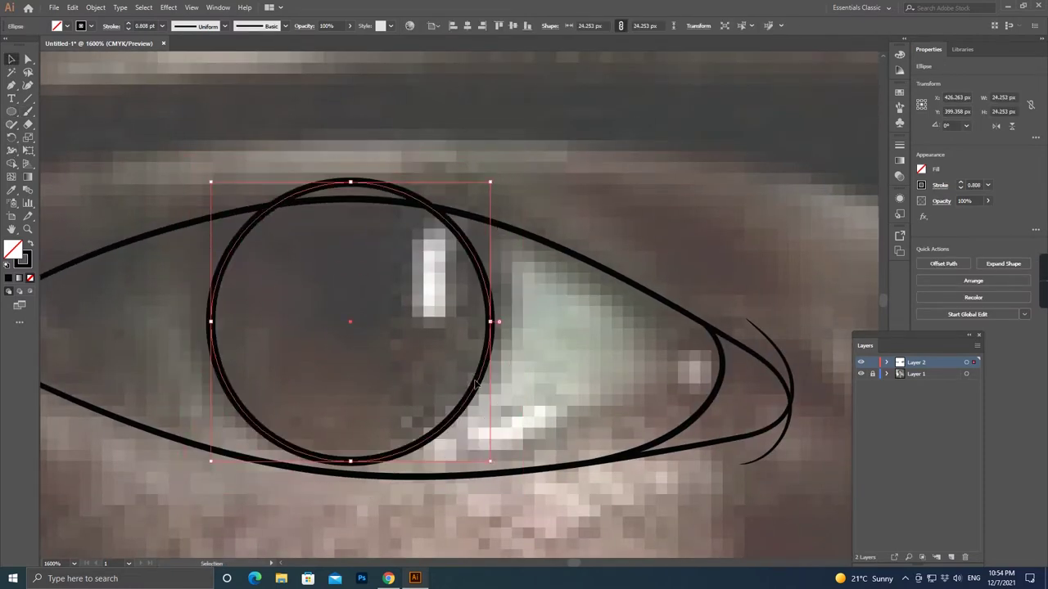
click(480, 377)
click(477, 370)
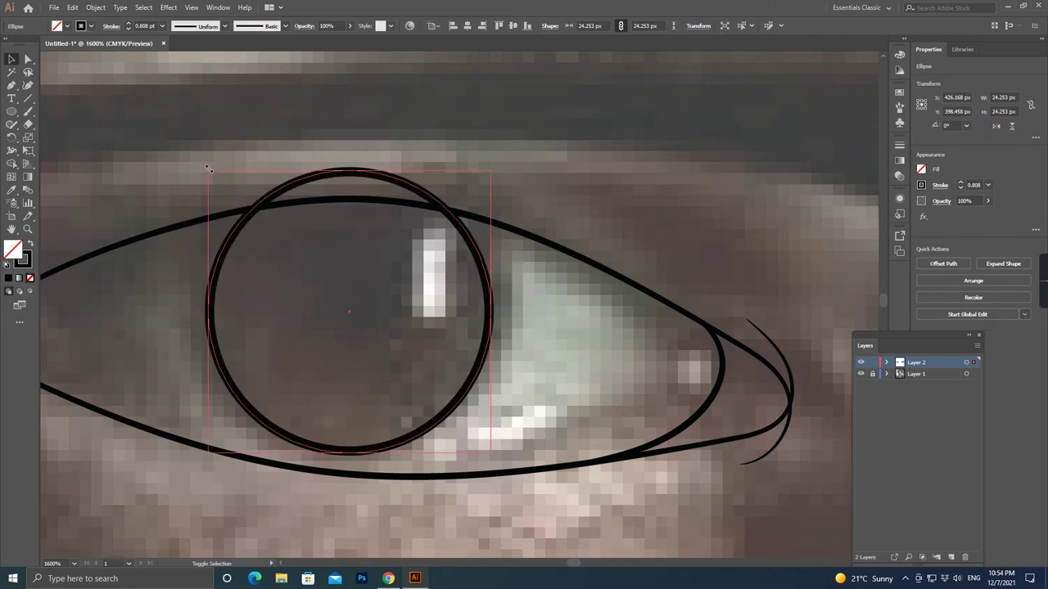
drag(402, 351, 402, 340)
drag(491, 440, 497, 448)
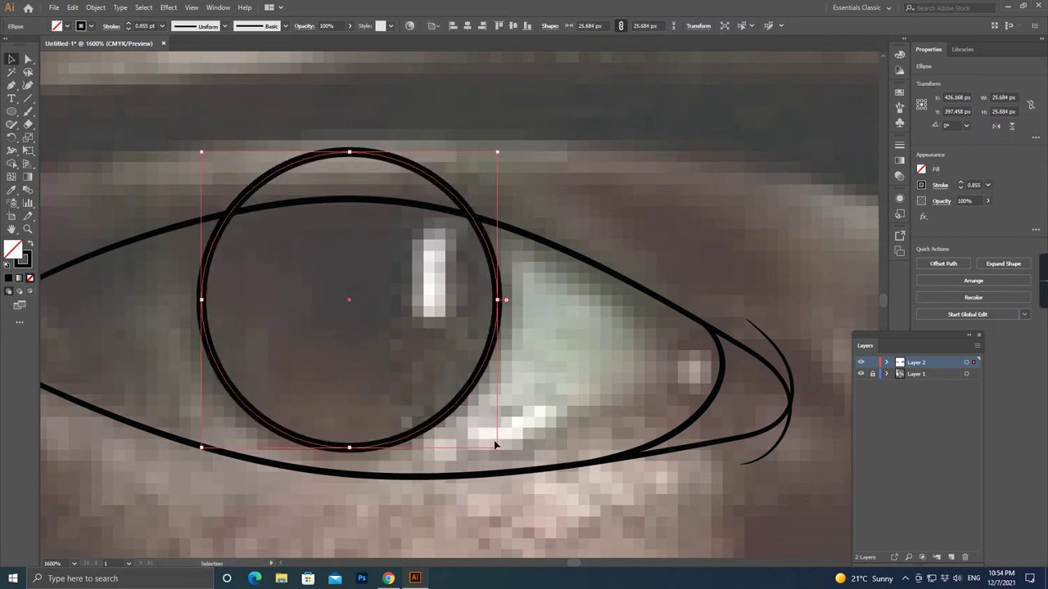
scroll(391, 447, up, 1)
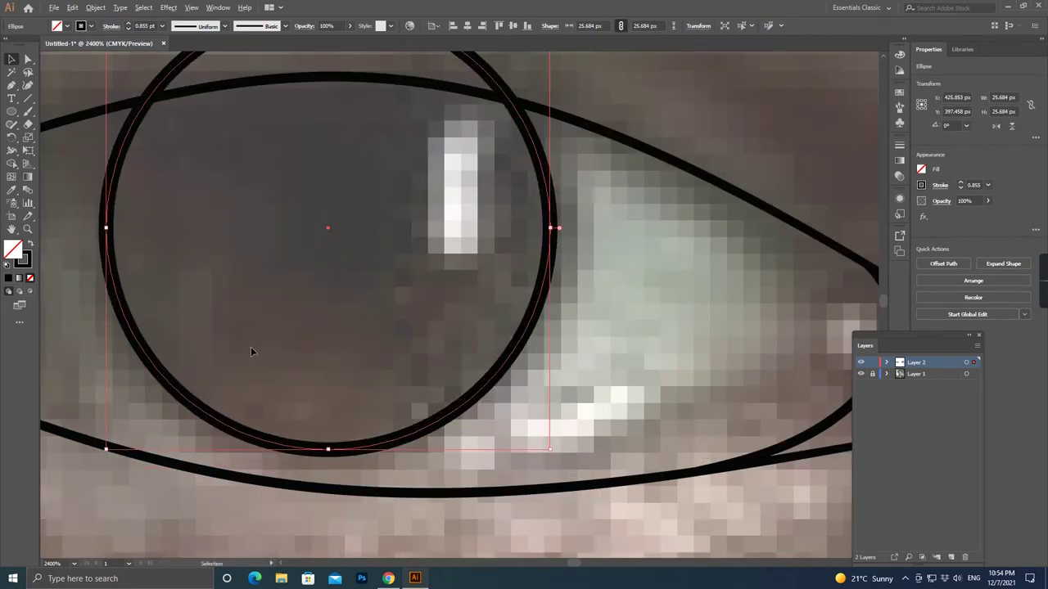
scroll(251, 346, down, 2)
key(shift+x)
Clip the second iris inside its eye outline with Ctrl+7.
key(ctrl+a)
key(ctrl+7)
scroll(697, 303, right, 2)
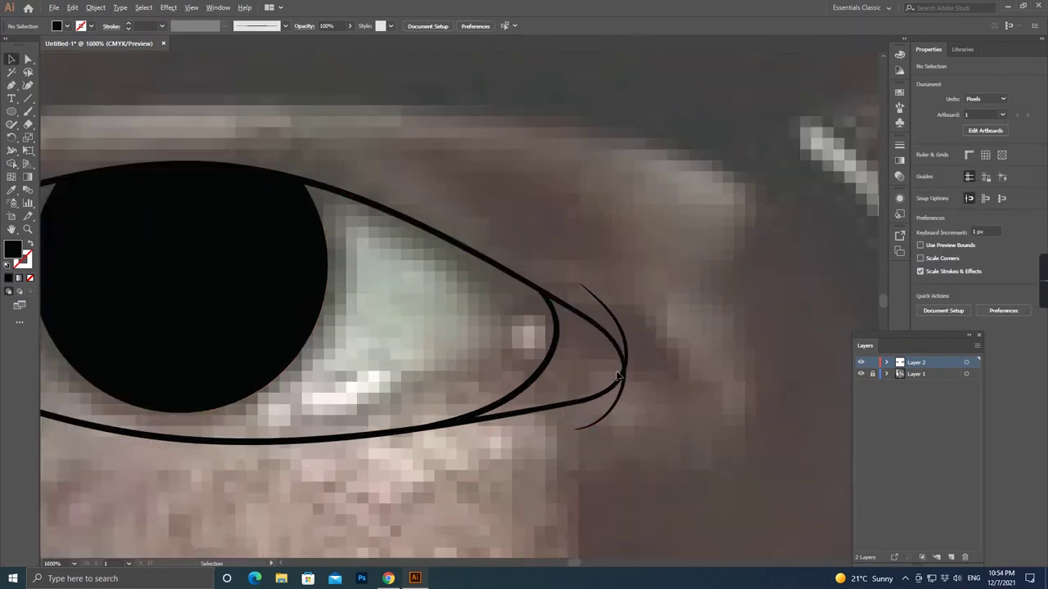
scroll(696, 304, down, 2)
scroll(696, 304, right, 4)
key(ctrl+a)
click(162, 25)
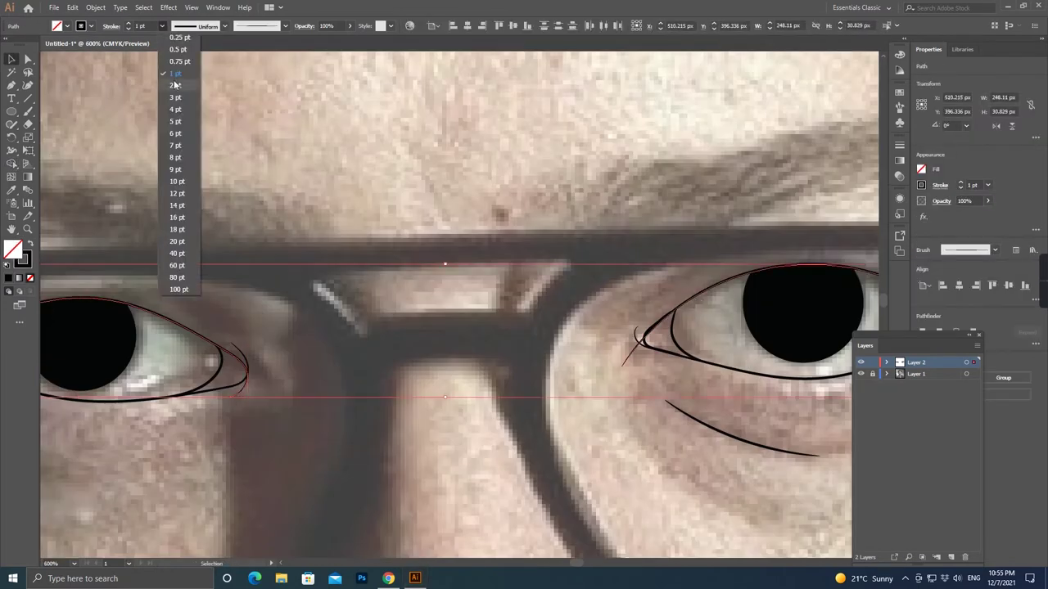
Set the eye strokes' weight to 2 pt and select the eye outline path.
click(180, 86)
scroll(436, 292, up, 2)
click(436, 292)
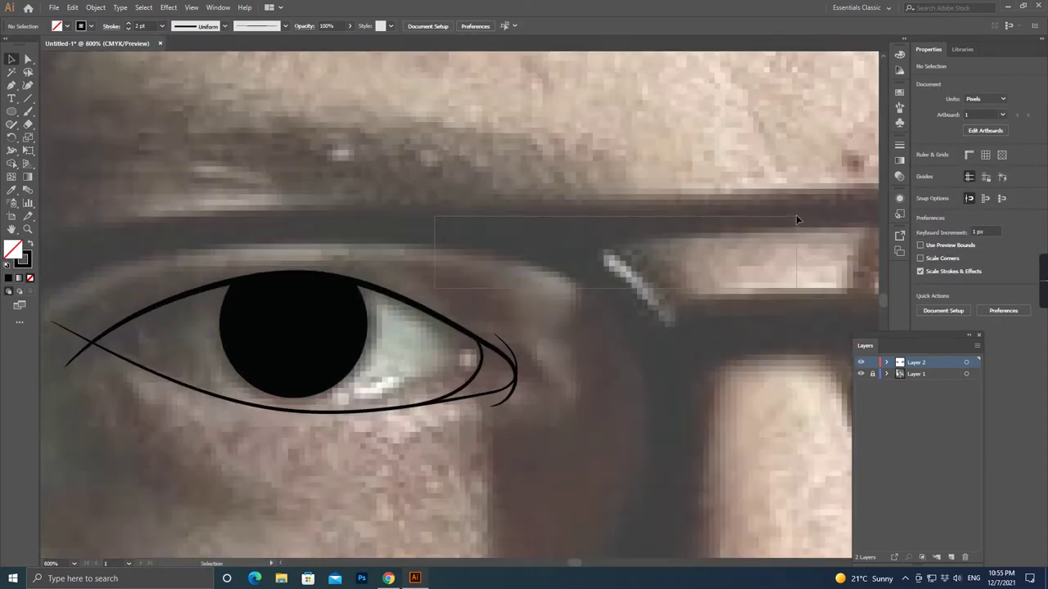
click(506, 391)
scroll(506, 391, up, 2)
click(74, 8)
click(73, 8)
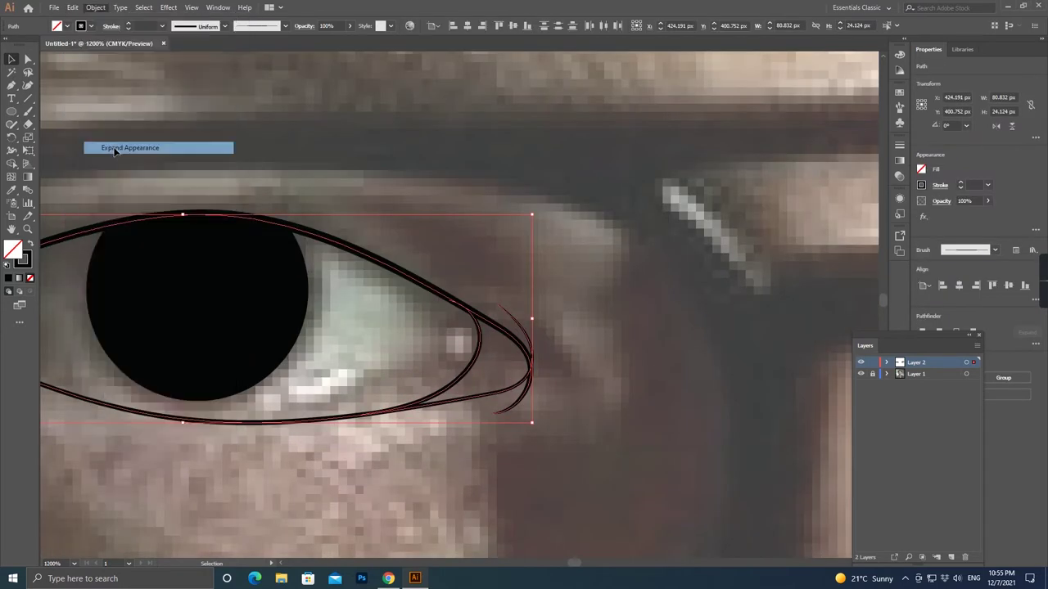
scroll(496, 280, up, 2)
Expand the eye strokes into filled shapes and delete the stray tail at the eye corner.
key(shift+m)
scroll(563, 432, down, 5)
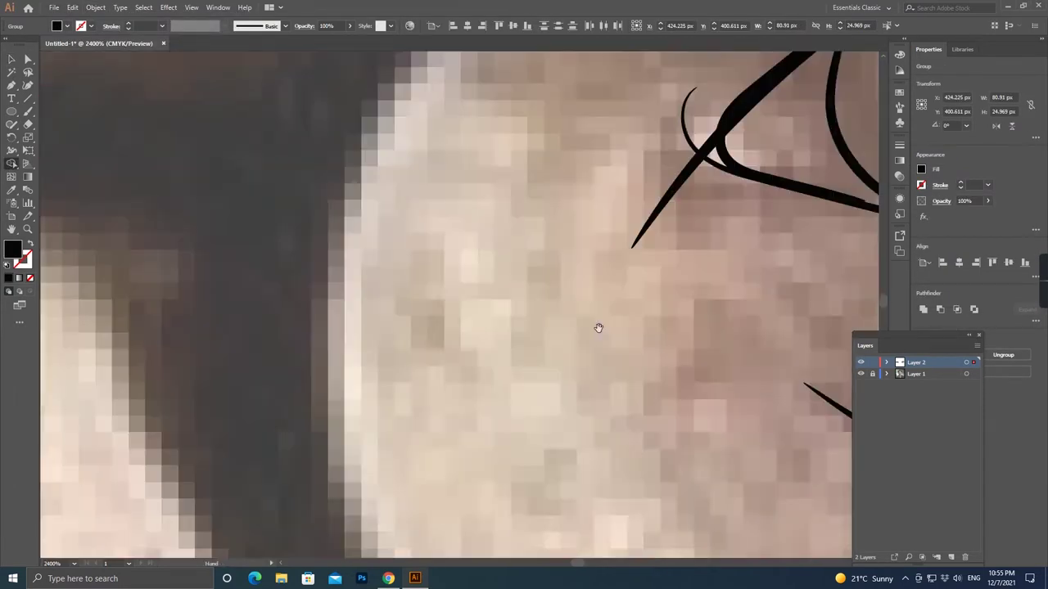
scroll(526, 305, up, 2)
key(v)
click(96, 7)
click(122, 145)
scroll(325, 401, up, 3)
key(shift+m)
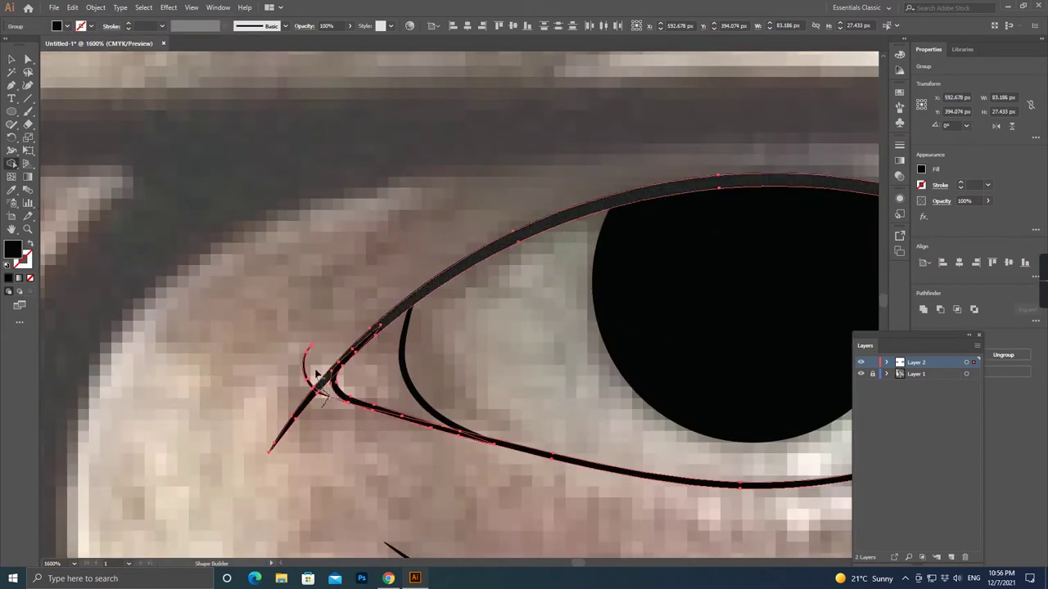
alt+click(304, 367)
Erase the stray diagonal segment at the eye corner with the Shape Builder.
scroll(324, 384, up, 2)
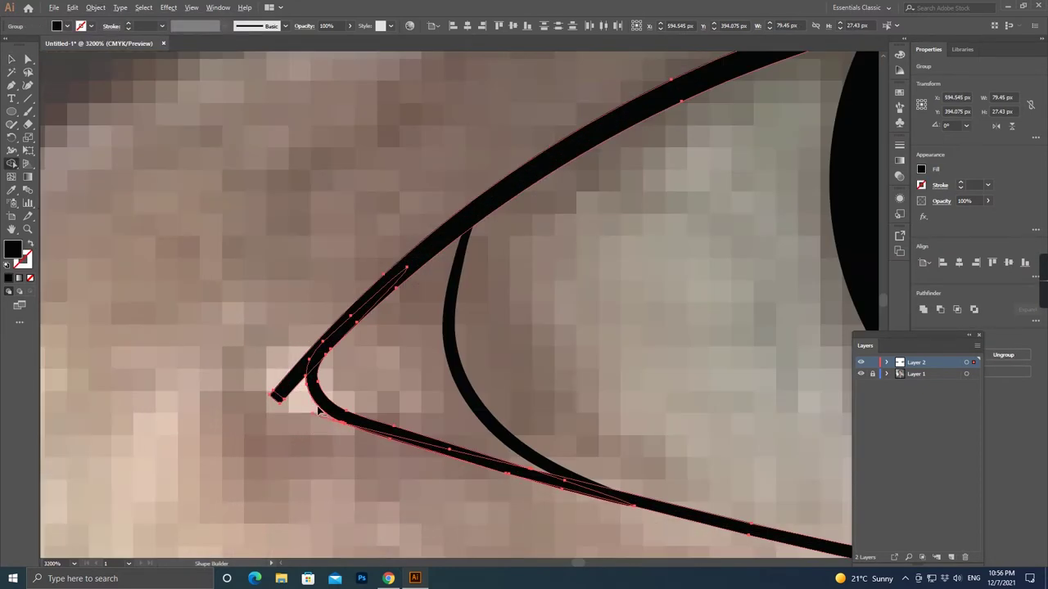
scroll(316, 402, up, 3)
key(v)
click(453, 262)
key(ctrl+a)
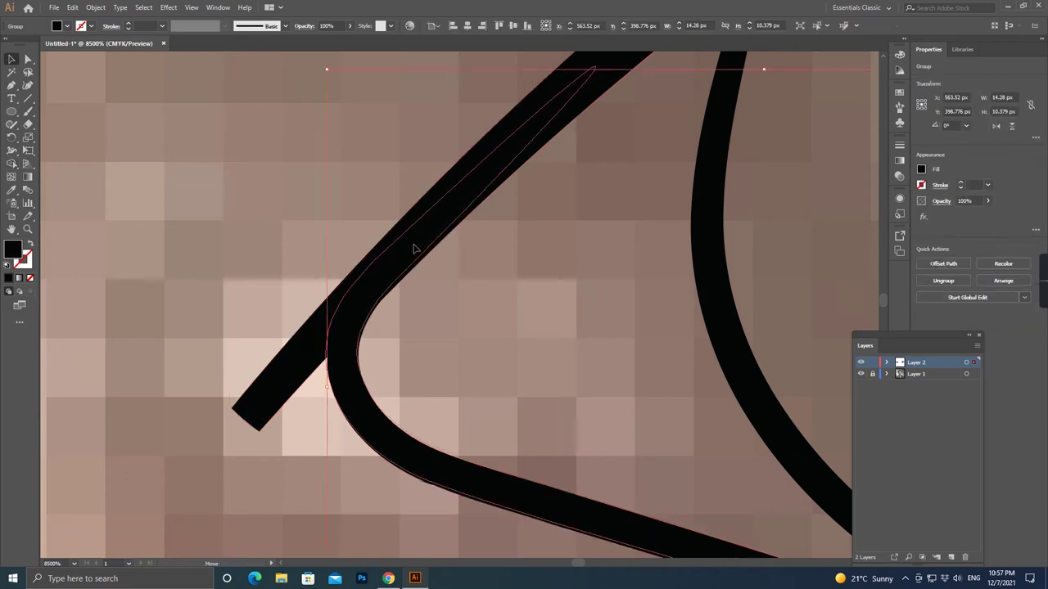
key(shift+m)
alt+drag(277, 400, 240, 441)
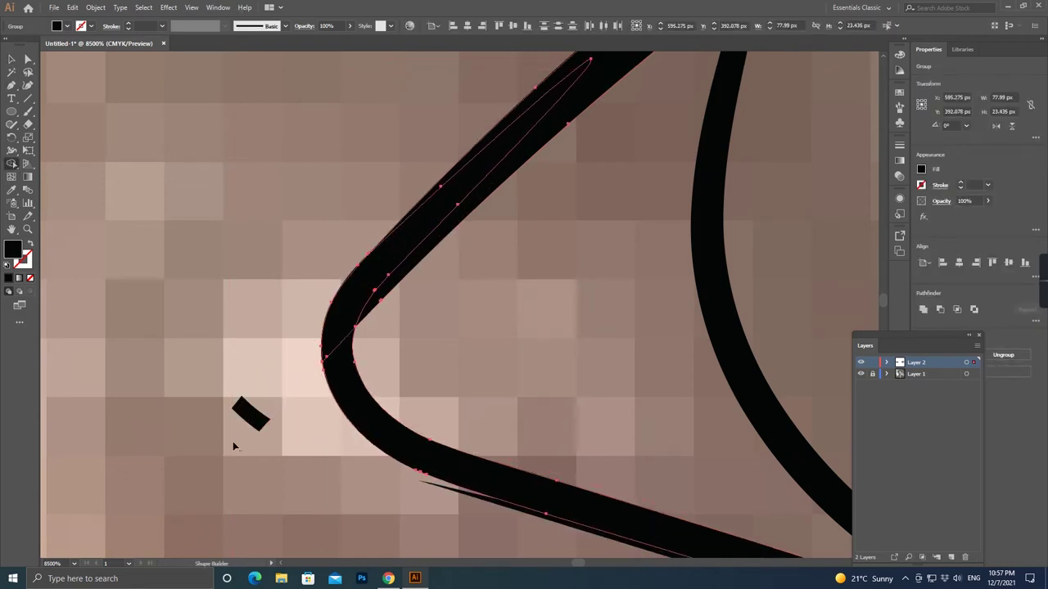
scroll(238, 413, down, 2)
key(v)
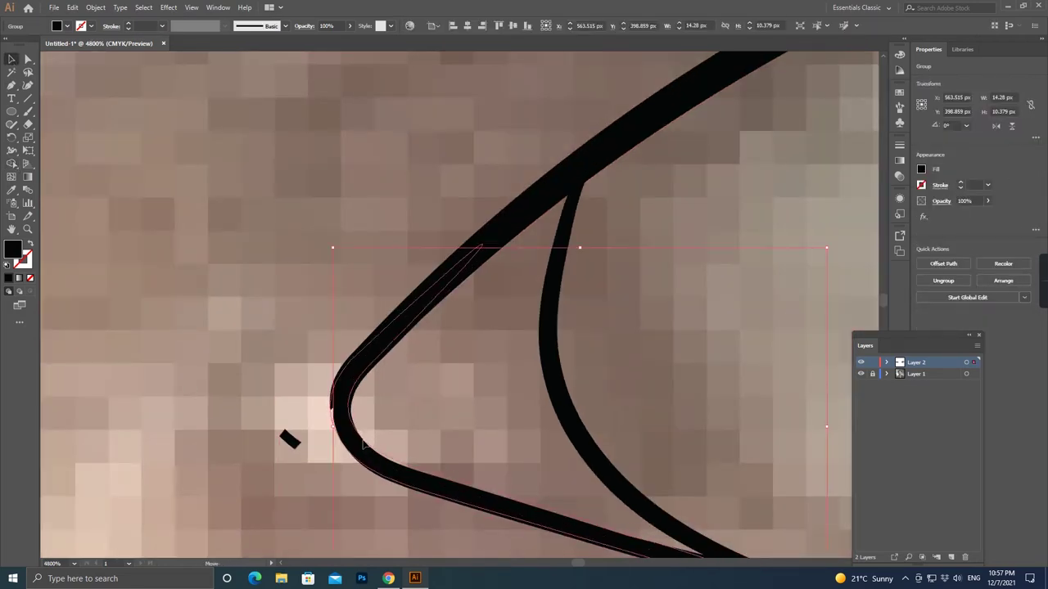
key(ctrl+a)
key(shift+m)
Deselect the eye outline and zoom out to bring the nose into view.
click(13, 59)
scroll(332, 367, down, 3)
scroll(402, 432, down, 3)
scroll(491, 434, down, 1)
scroll(494, 353, down, 1)
drag(493, 354, 529, 233)
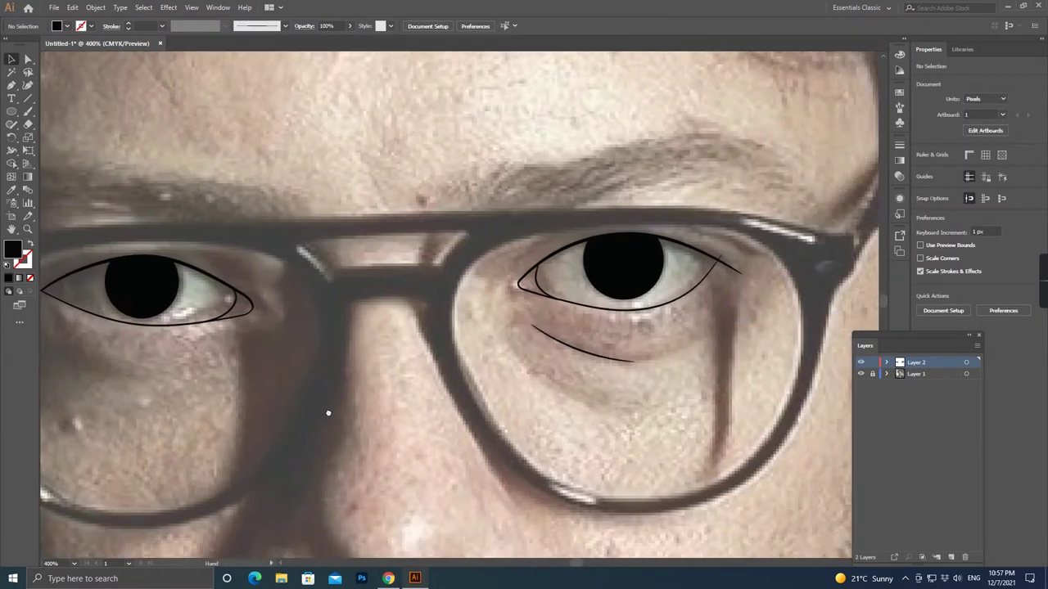
Paint thin black curves down both sides of the nose.
key(b)
scroll(569, 363, up, 2)
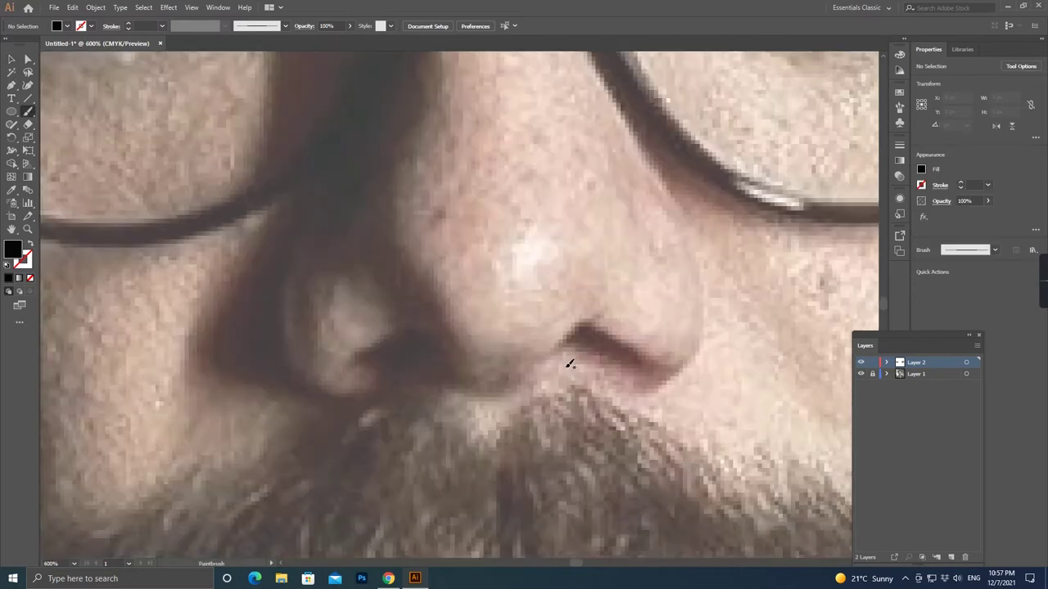
click(30, 243)
scroll(434, 253, up, 1)
mouse_move(424, 457)
mouse_down()
mouse_move(416, 461)
mouse_move(426, 451)
mouse_up()
scroll(368, 343, left, 5)
scroll(425, 368, right, 3)
drag(299, 364, 399, 399)
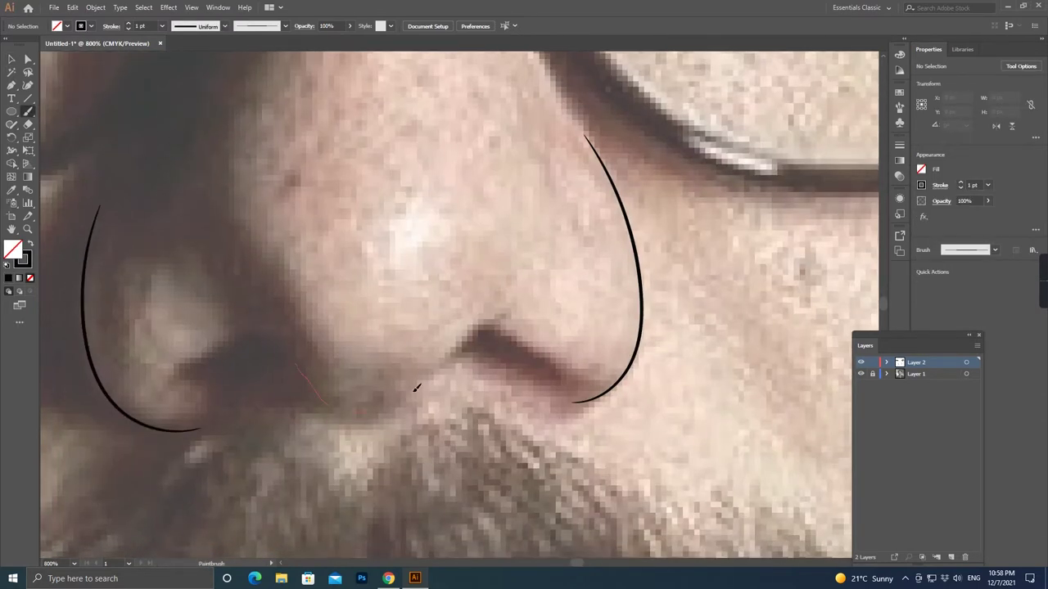
scroll(440, 373, down, 3)
scroll(409, 344, up, 3)
scroll(368, 321, up, 2)
Draw a nostril shape with the Pencil and fill it solid black.
key(n)
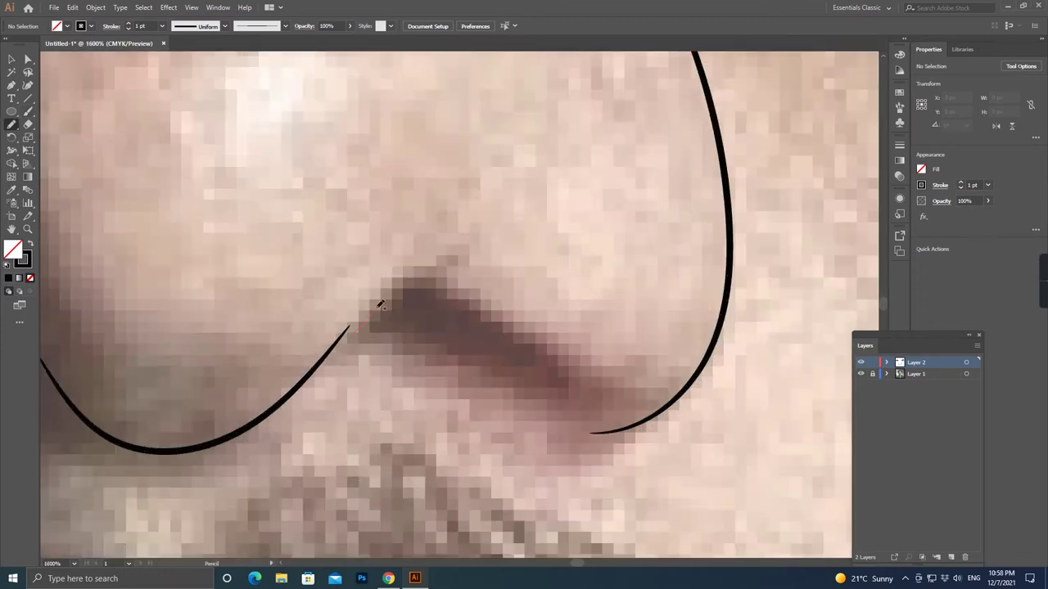
drag(357, 335, 357, 335)
key(shift+x)
scroll(246, 275, left, 2)
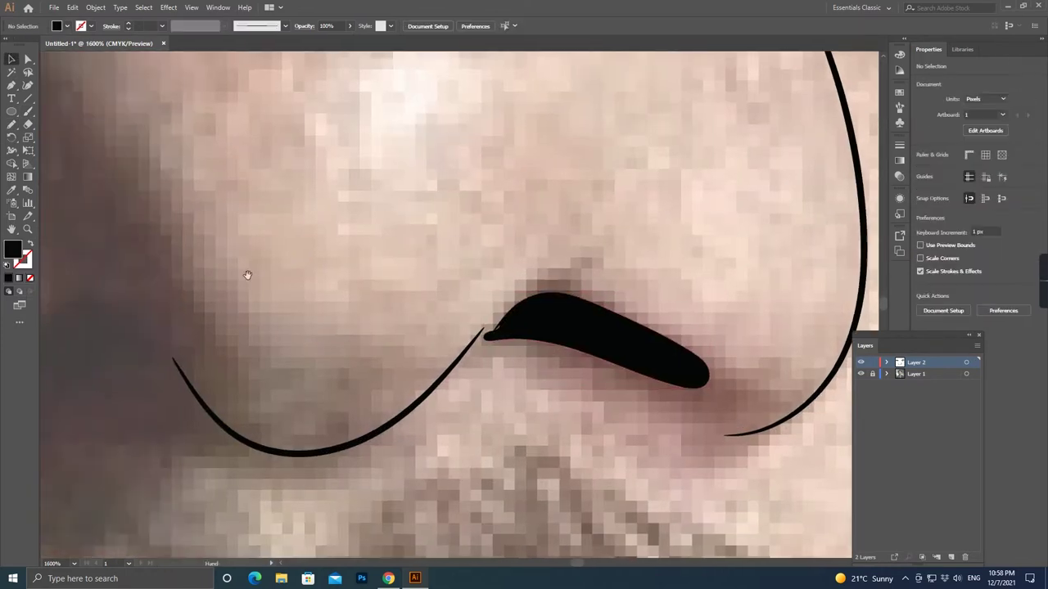
scroll(437, 297, down, 5)
scroll(379, 341, down, 5)
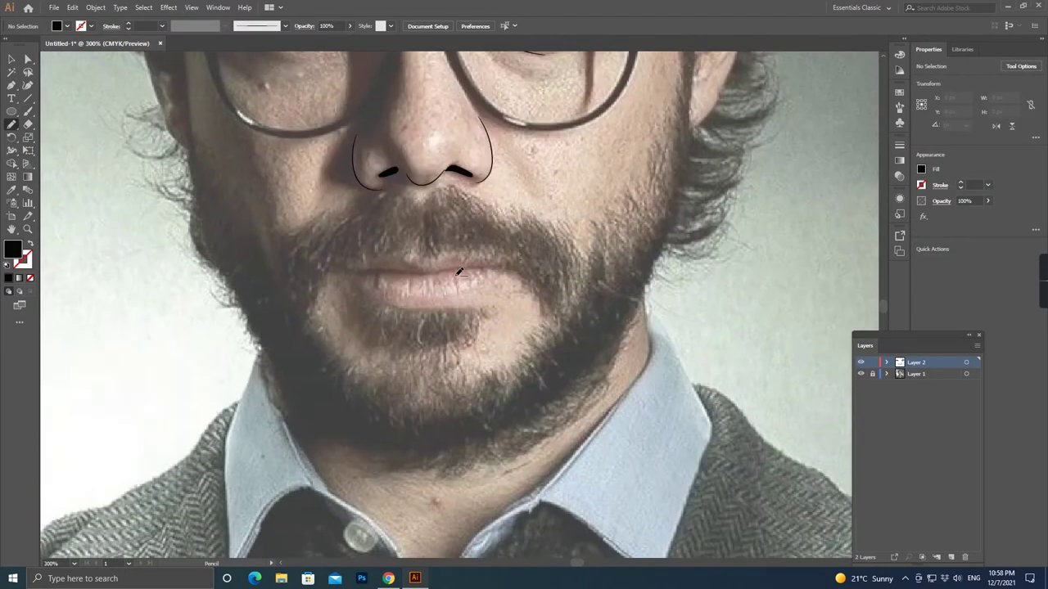
scroll(444, 286, up, 5)
key(b)
key(shift+x)
Draw the lower lip, upper lip and between-lips curves with the Paintbrush, redrawing the upper lip once.
drag(634, 269, 679, 226)
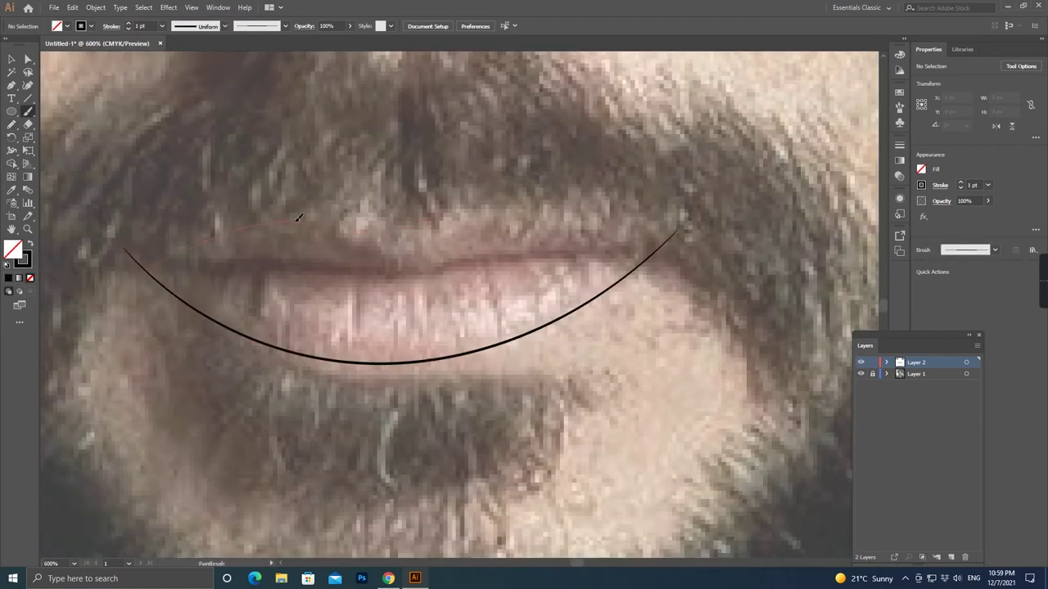
drag(538, 210, 679, 227)
key(ctrl+z)
drag(522, 213, 680, 239)
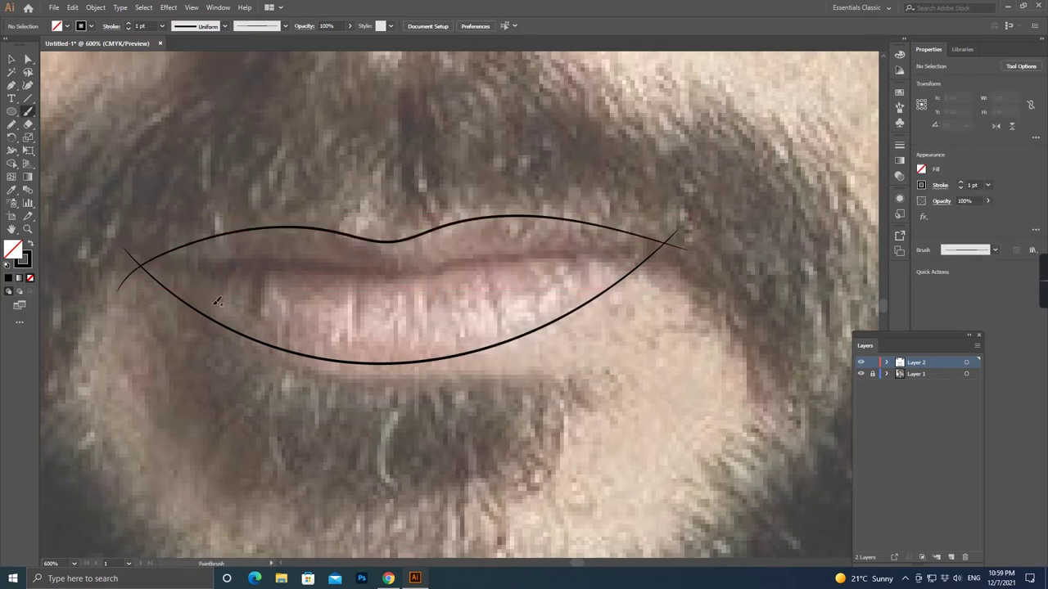
drag(685, 236, 684, 237)
Group the lip curves, trim their crossing tails, and zoom out to the whole face.
key(ctrl+a)
key(ctrl+g)
key(shift+m)
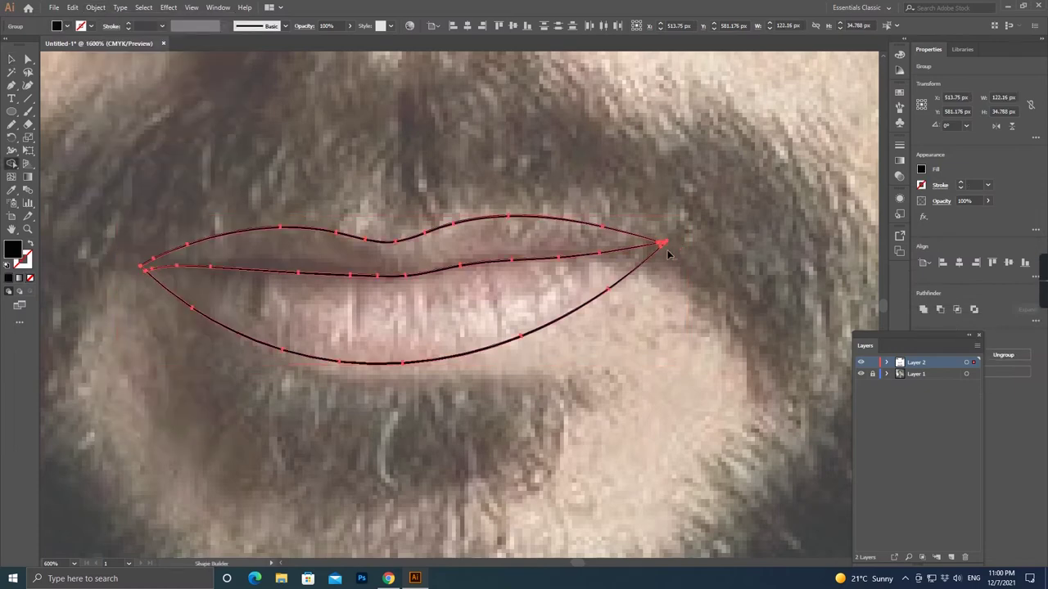
key(v)
key(ctrl+shift+a)
scroll(573, 281, down, 10)
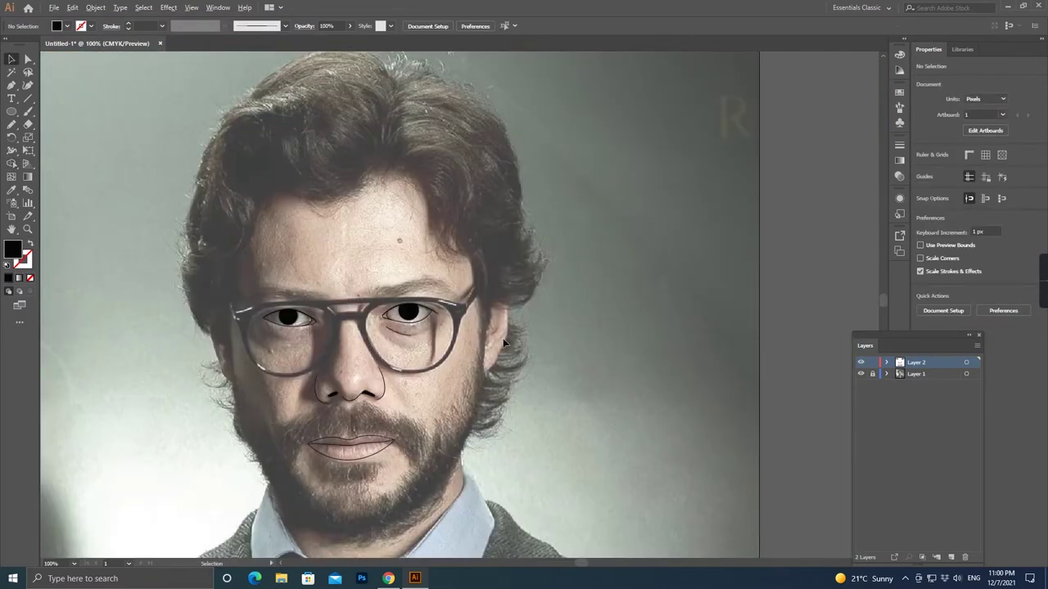
Draw closed black-filled outlines for the right and left eyebrows with the Pencil.
scroll(387, 277, up, 5)
key(n)
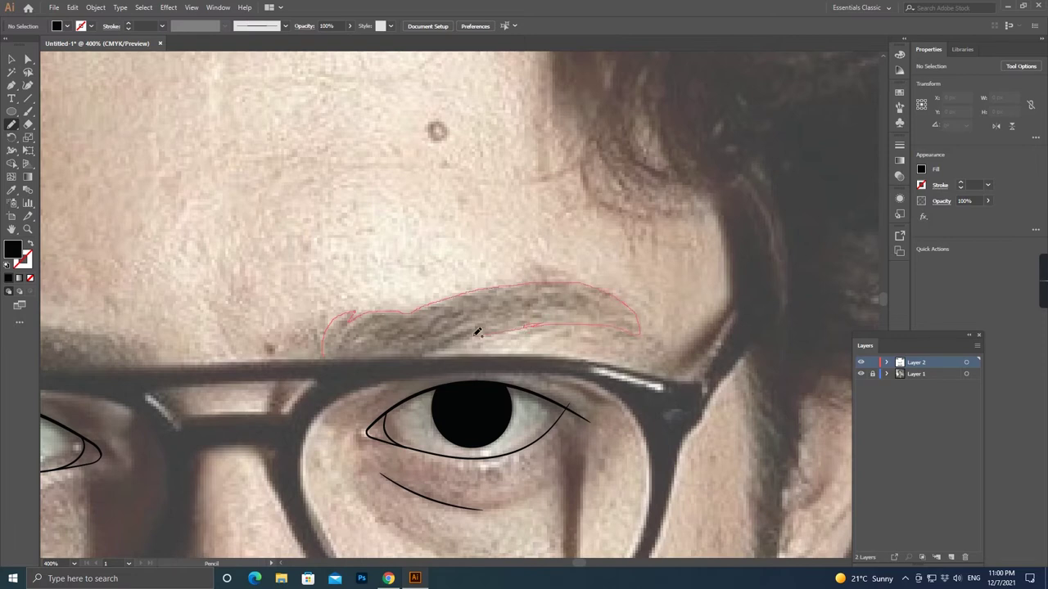
drag(350, 353, 350, 354)
scroll(351, 353, down, 1)
scroll(538, 276, up, 1)
key(ctrl+z)
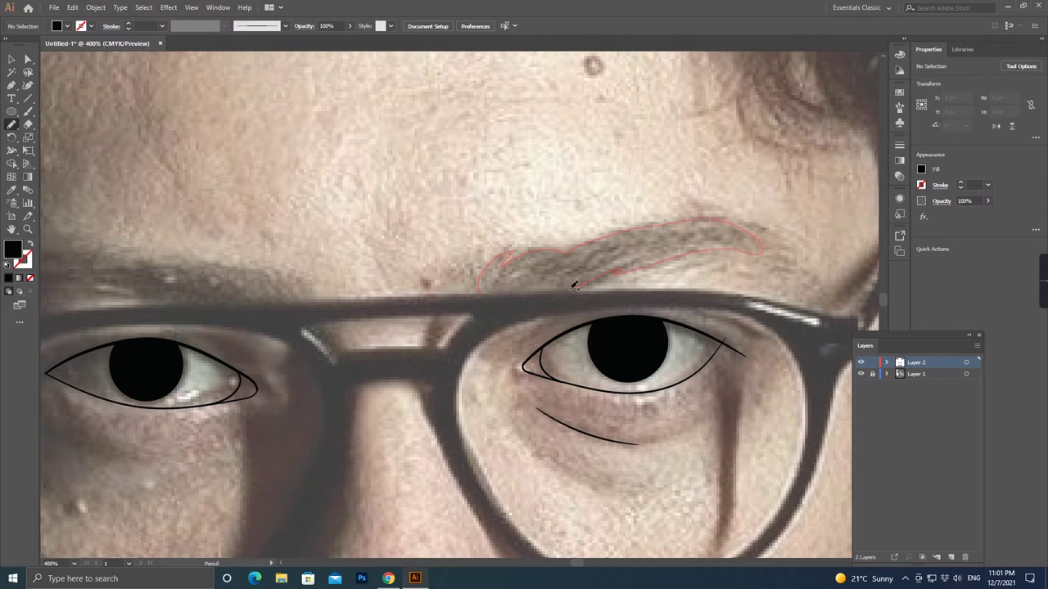
drag(586, 282, 487, 291)
drag(287, 285, 469, 285)
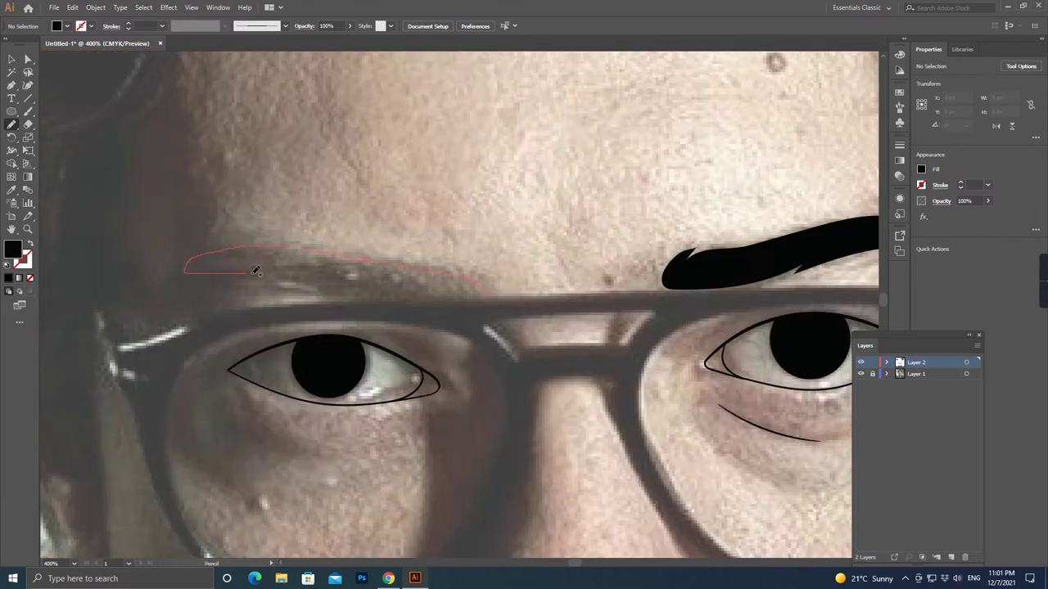
drag(368, 296, 479, 295)
Switch to the Paintbrush with a black stroke and no fill.
scroll(524, 294, down, 3)
scroll(671, 286, up, 1)
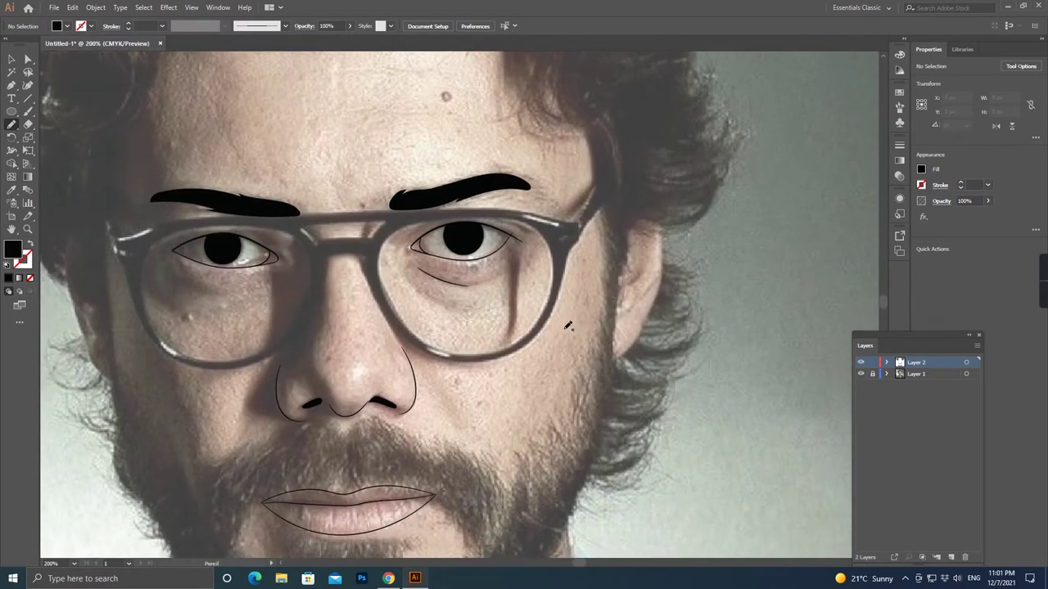
key(b)
scroll(672, 286, up, 2)
key(shift+x)
scroll(639, 203, up, 1)
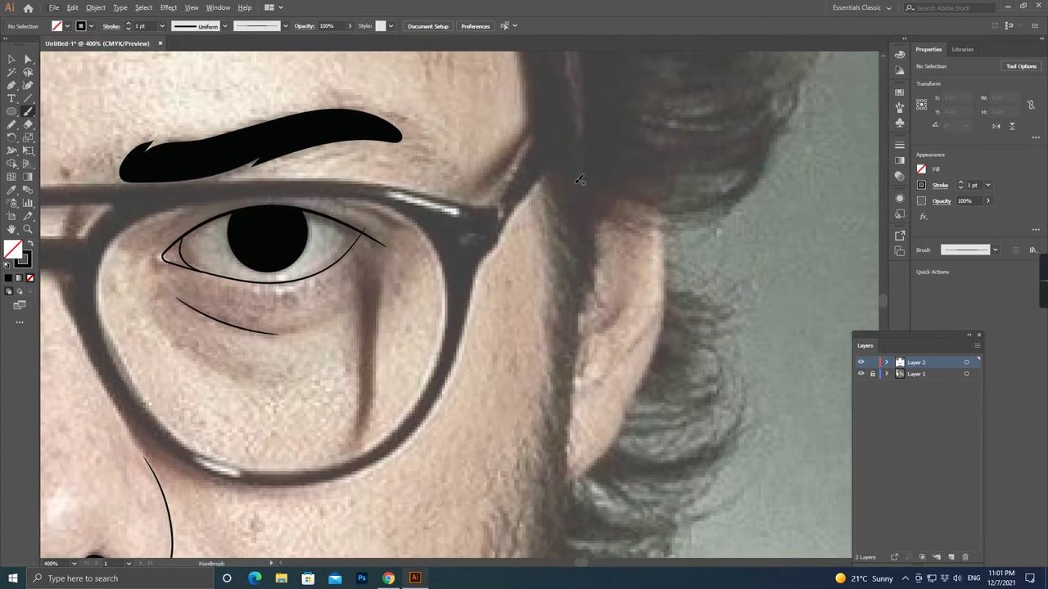
Trace the right-hand ear's back edge and its inner fold.
scroll(560, 203, up, 1)
drag(414, 553, 549, 152)
scroll(414, 287, right, 2)
scroll(414, 287, up, 1)
drag(360, 418, 409, 315)
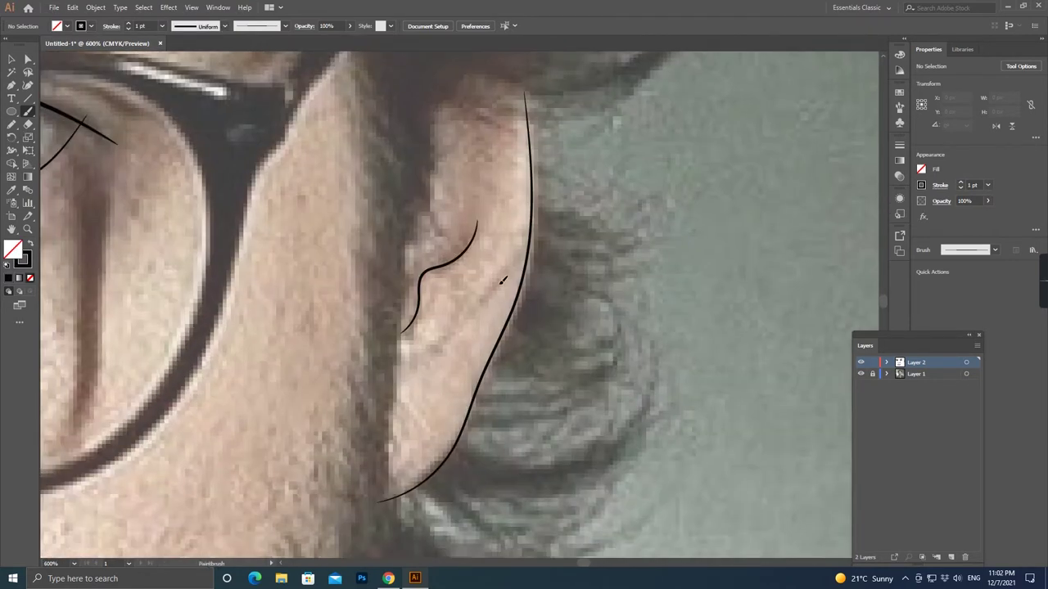
scroll(498, 281, down, 2)
scroll(374, 304, down, 2)
scroll(221, 164, up, 3)
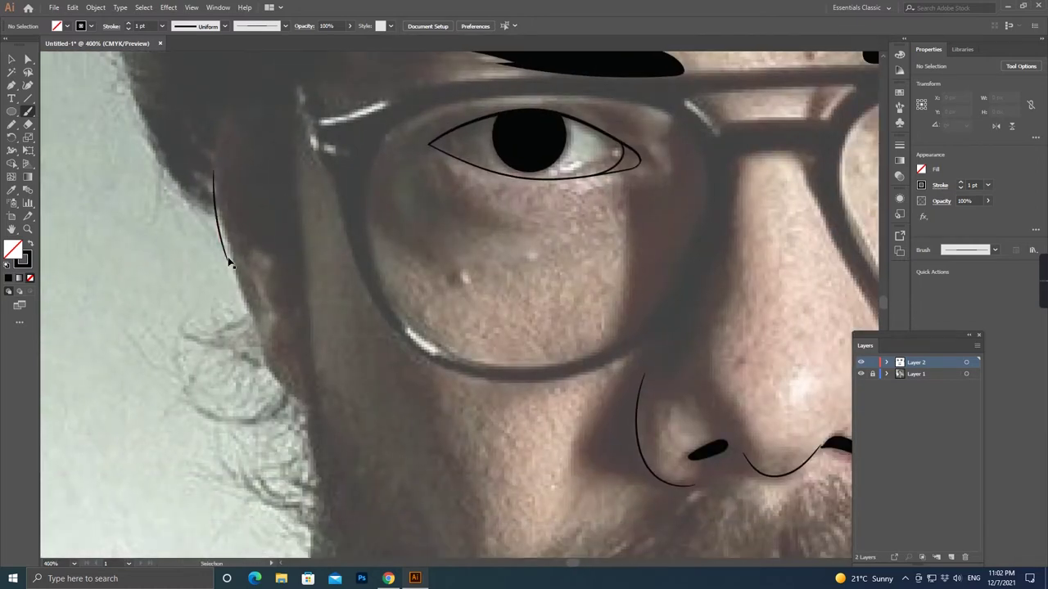
Trace the left-hand ear's outer edge down to the jaw and its inner fold.
drag(275, 378, 276, 383)
scroll(277, 383, up, 4)
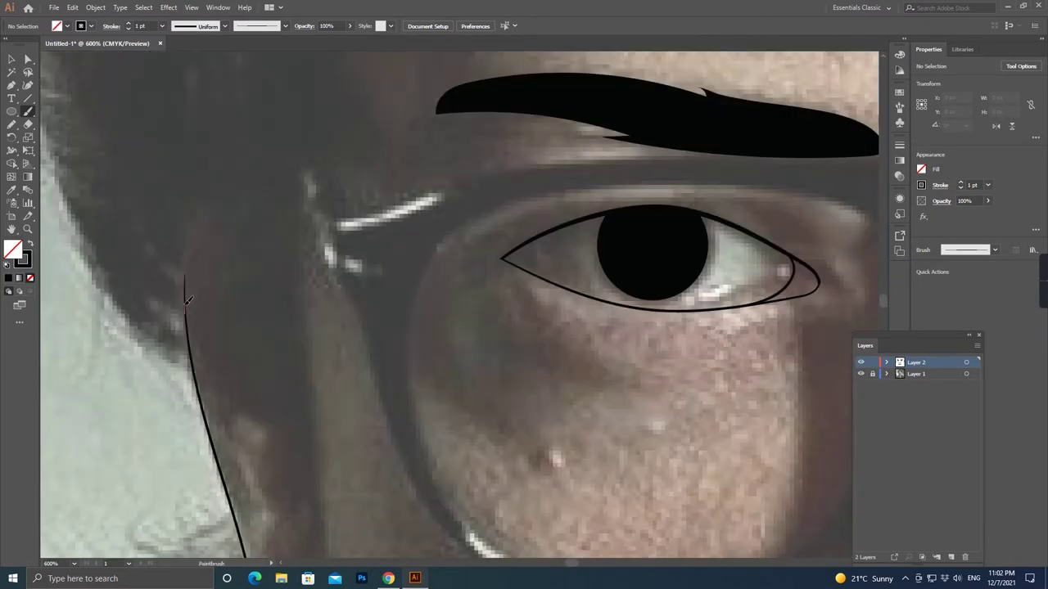
drag(229, 221, 230, 219)
scroll(270, 330, down, 3)
drag(305, 413, 306, 416)
scroll(306, 416, down, 3)
Set the ear outlines' stroke weight to 2 pt.
scroll(246, 369, up, 2)
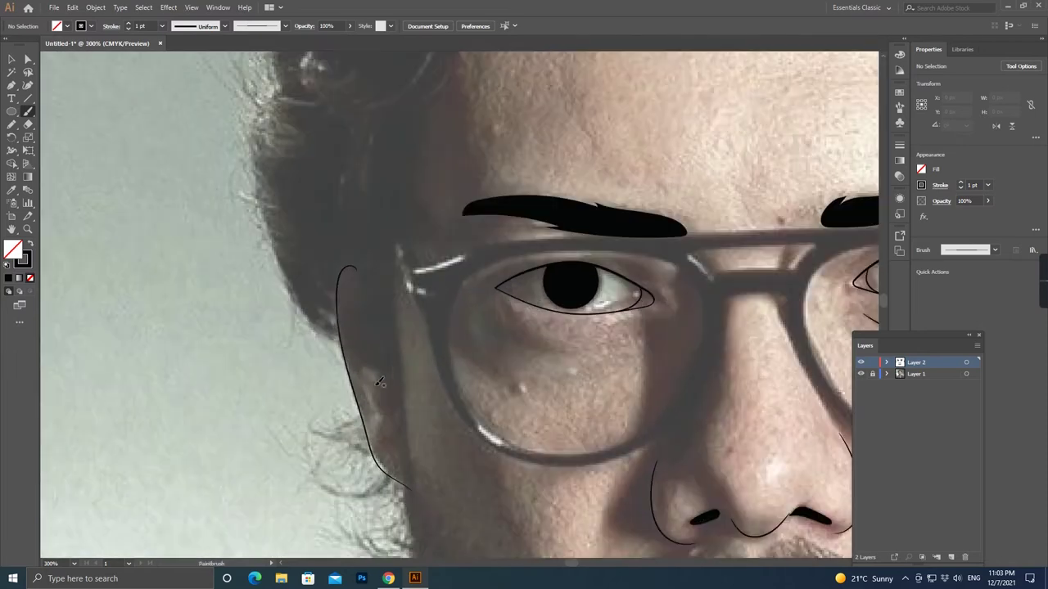
scroll(205, 360, down, 3)
key(v)
scroll(166, 356, up, 3)
scroll(166, 356, right, 2)
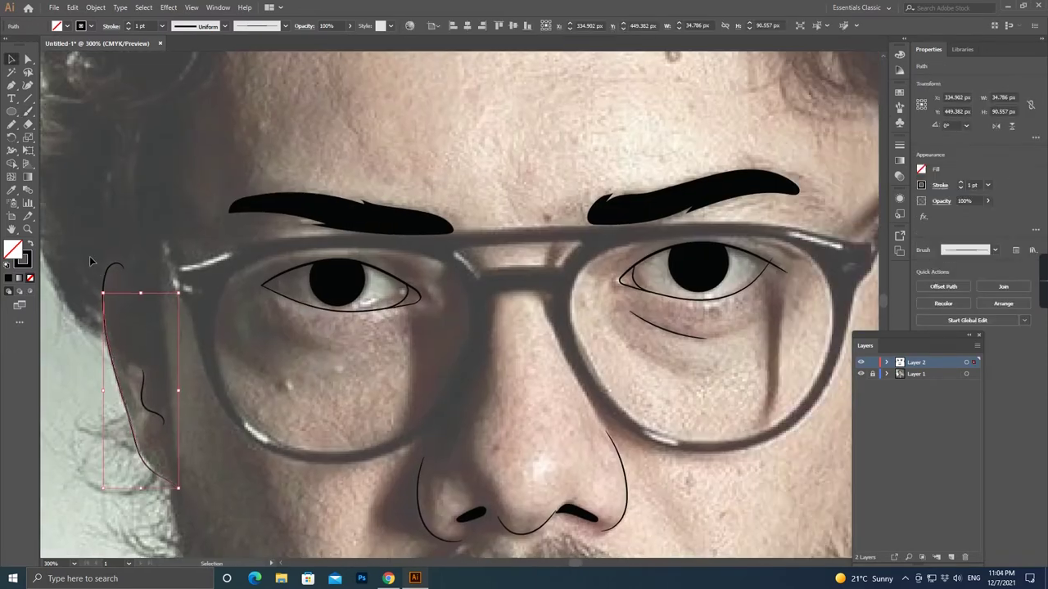
scroll(205, 360, down, 2)
click(162, 25)
click(180, 88)
scroll(283, 374, up, 2)
key(p)
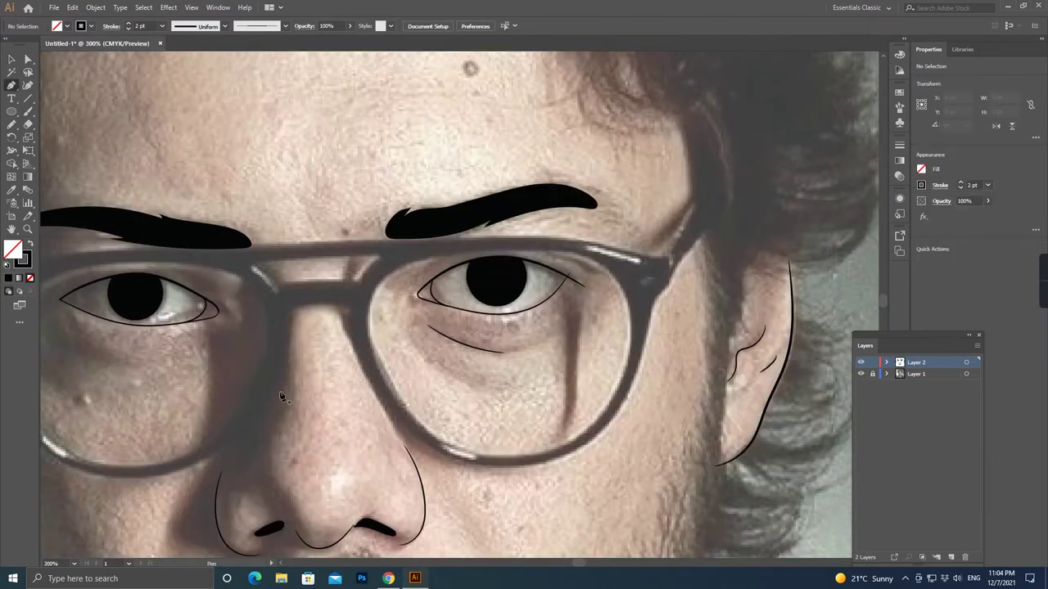
scroll(245, 328, left, 2)
scroll(164, 287, left, 2)
scroll(114, 213, up, 1)
Pen-trace the glasses frame from the left temple across the top bar to the temple arm tip.
click(112, 200)
drag(128, 238, 150, 239)
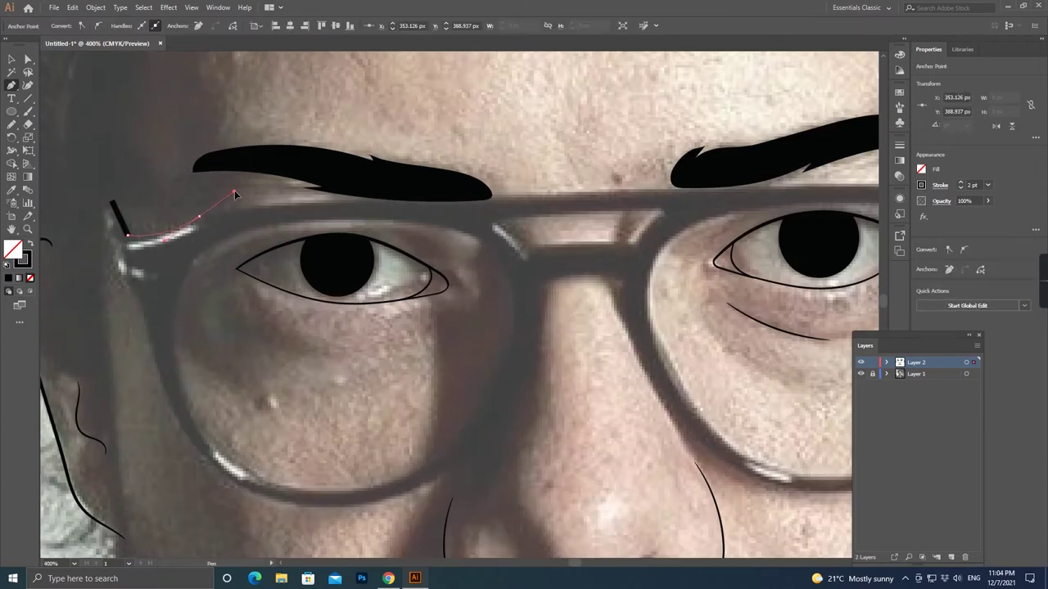
drag(287, 293, 153, 318)
drag(244, 223, 377, 223)
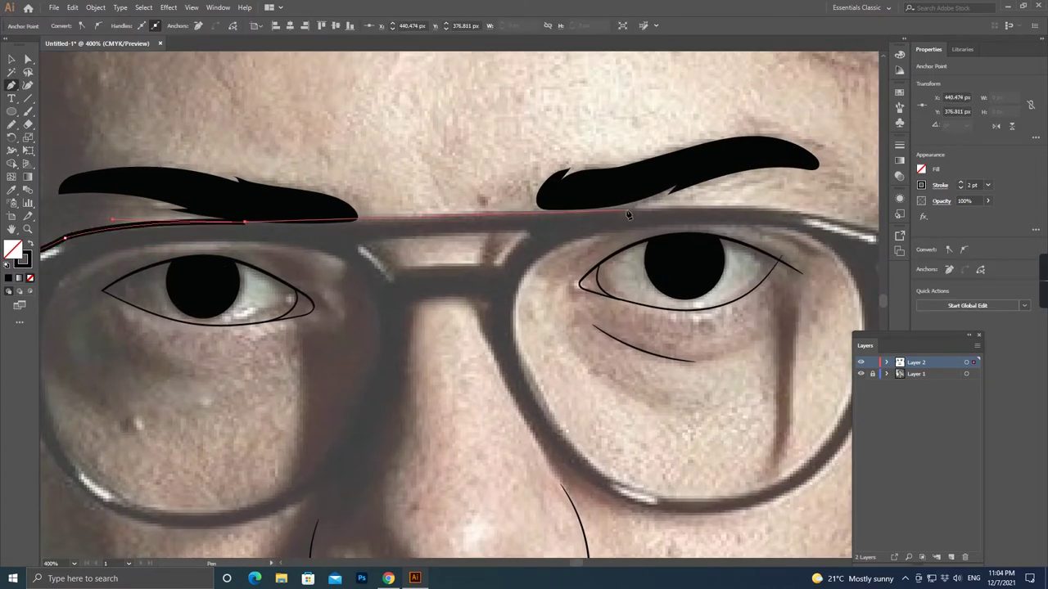
drag(628, 214, 370, 218)
drag(516, 215, 558, 213)
click(609, 234)
click(656, 239)
click(705, 148)
click(721, 185)
drag(657, 270, 662, 285)
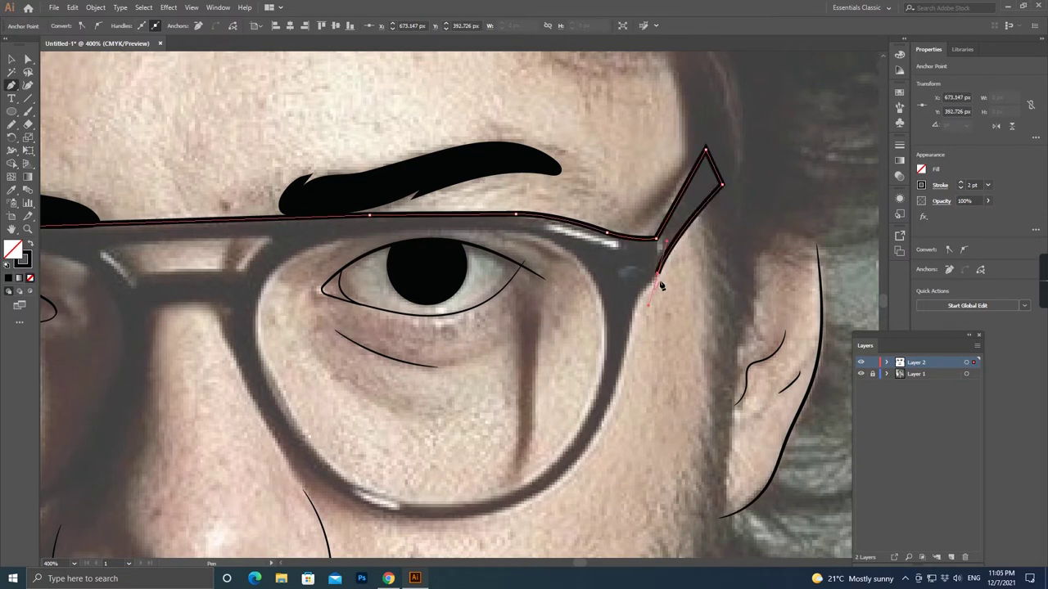
Continue the frame outline around the lens bottom, over the bridge and around the other lens.
scroll(602, 347, down, 3)
drag(447, 374, 274, 379)
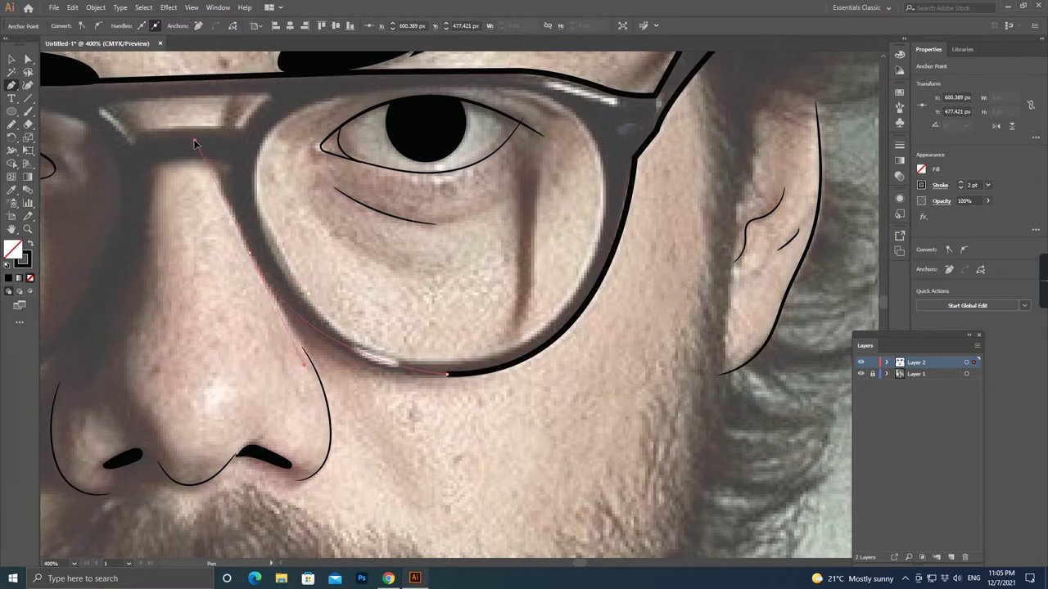
drag(251, 254, 194, 123)
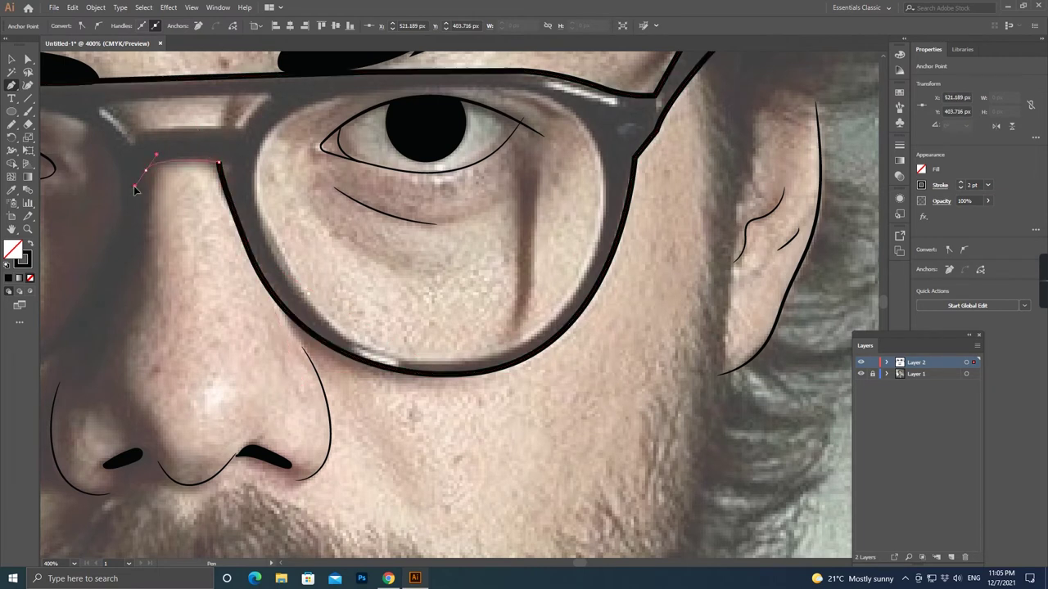
click(146, 168)
scroll(267, 345, left, 5)
scroll(267, 345, down, 1)
drag(64, 285, 49, 260)
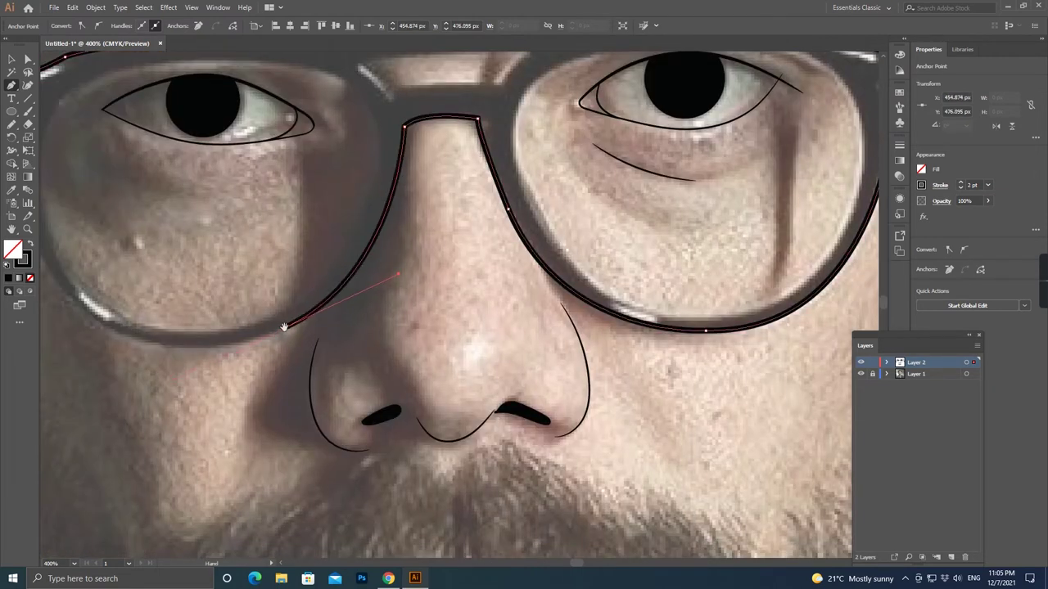
scroll(157, 216, left, 5)
scroll(179, 236, up, 3)
mouse_move(180, 236)
mouse_down()
mouse_move(175, 155)
mouse_move(135, 139)
mouse_up()
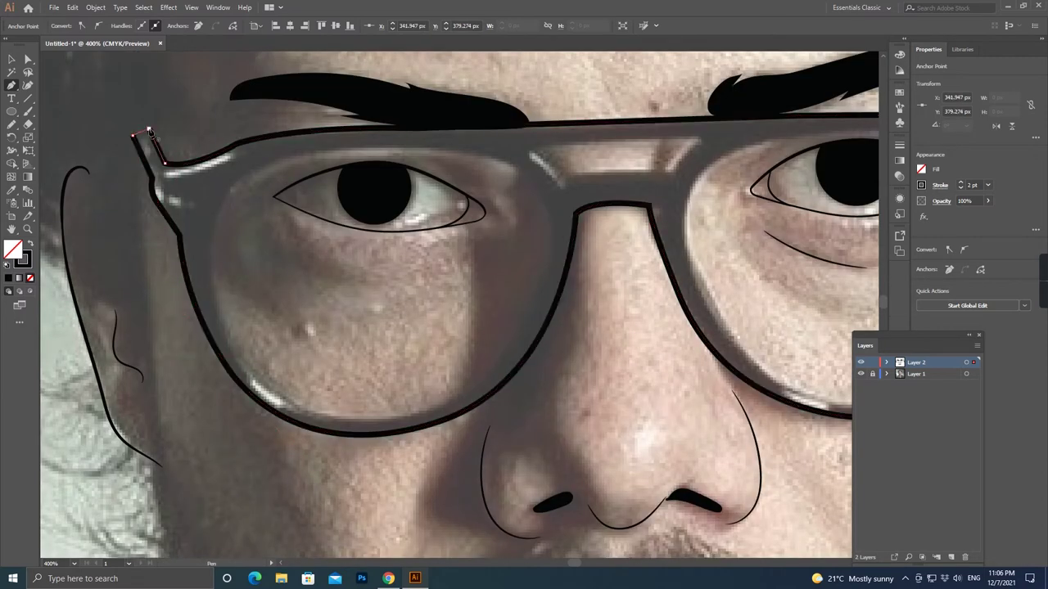
Trace and close the inner rim of the left lens.
click(281, 157)
drag(363, 418, 395, 428)
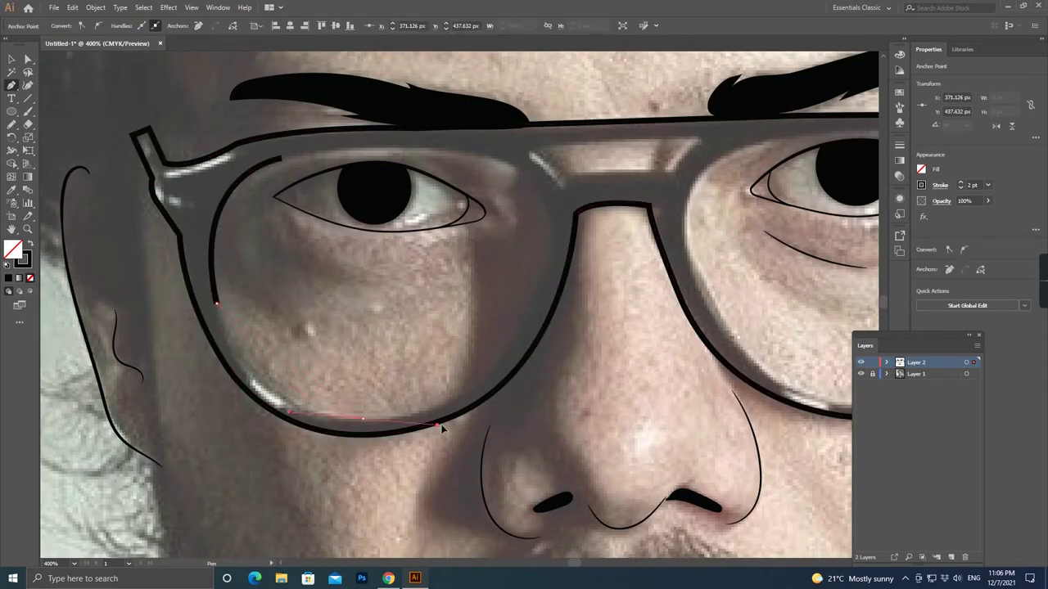
click(522, 327)
drag(507, 163, 472, 156)
click(280, 158)
Trace and close the right lens outline.
drag(725, 149, 417, 128)
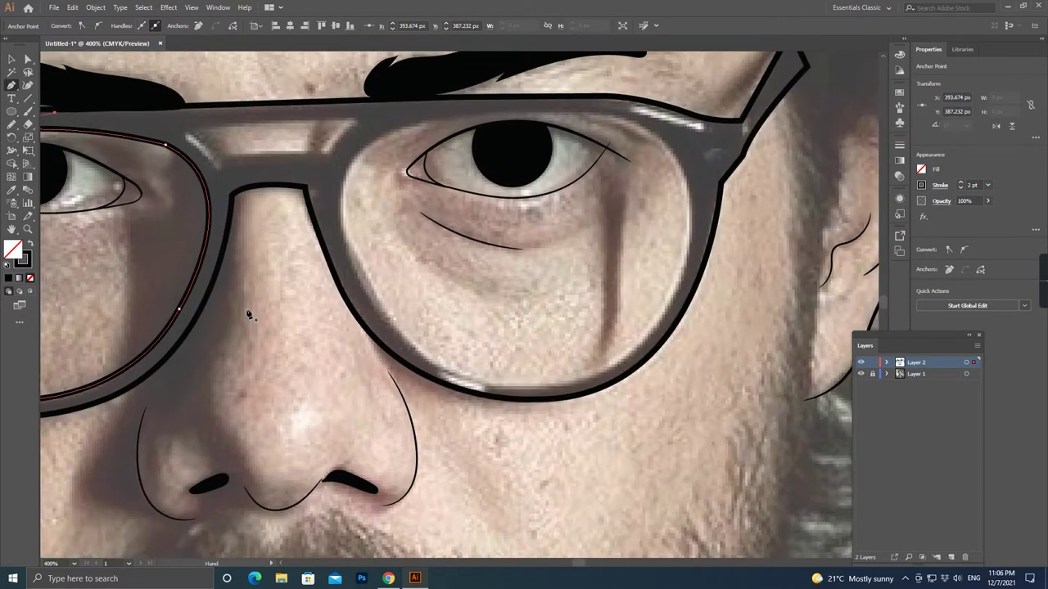
click(417, 125)
drag(358, 274, 370, 296)
mouse_move(508, 385)
mouse_down()
mouse_move(610, 384)
mouse_move(458, 447)
mouse_up()
drag(635, 303, 601, 250)
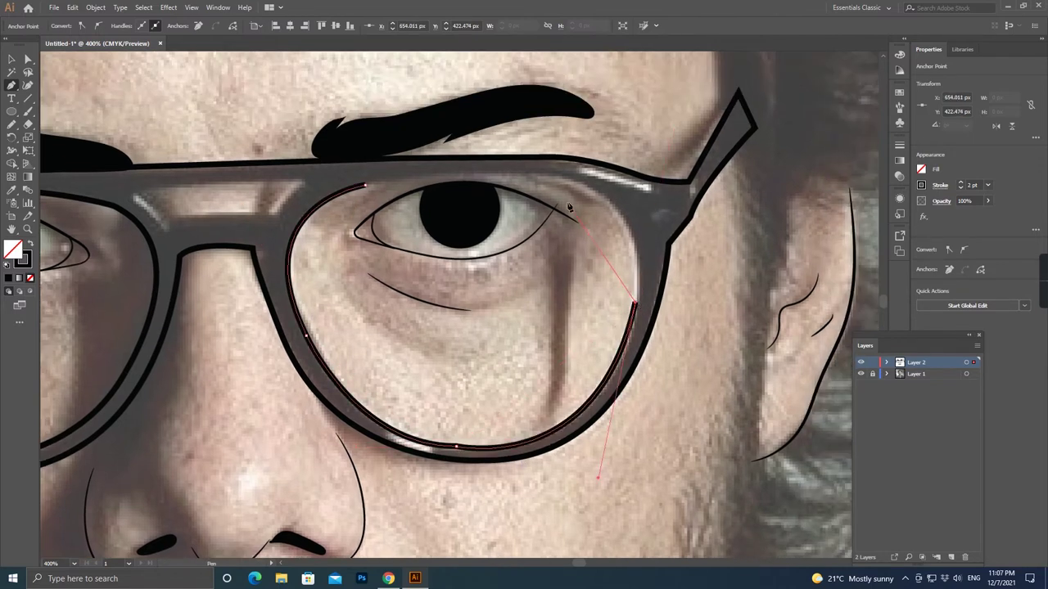
click(545, 180)
click(366, 185)
Trace the nose bridge between the lenses, then zoom out and select the glasses shape.
mouse_move(137, 202)
mouse_down()
mouse_move(370, 263)
mouse_move(398, 293)
mouse_up()
click(360, 255)
drag(569, 299, 568, 296)
drag(536, 245, 545, 248)
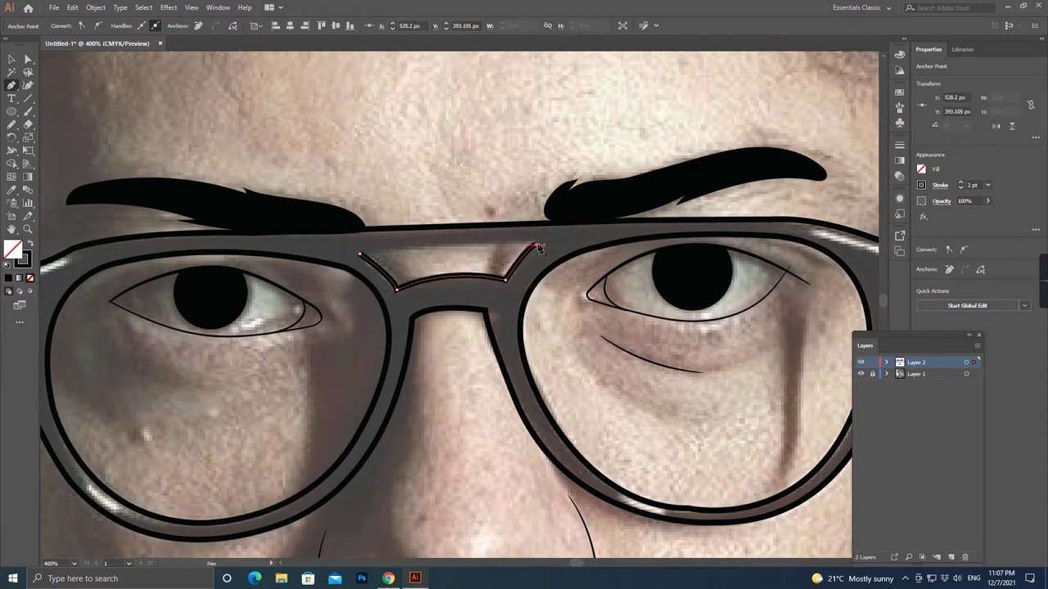
key(ctrl+minus)
key(ctrl+minus)
key(v)
click(382, 319)
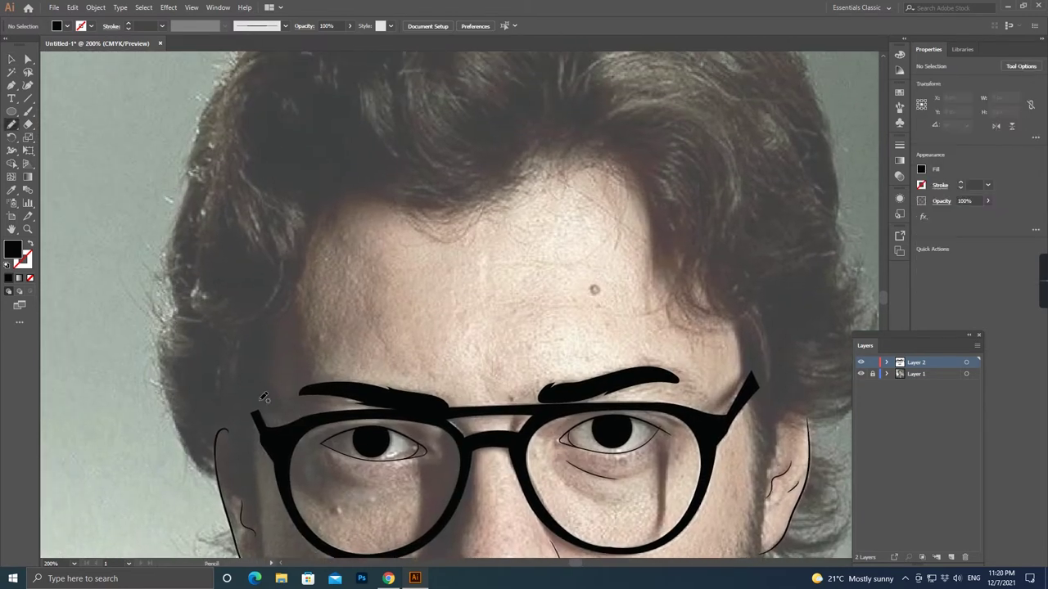
Trace the main black hair mass with curls along the forehead.
drag(336, 110, 338, 110)
key(ctrl+plus)
drag(209, 233, 330, 251)
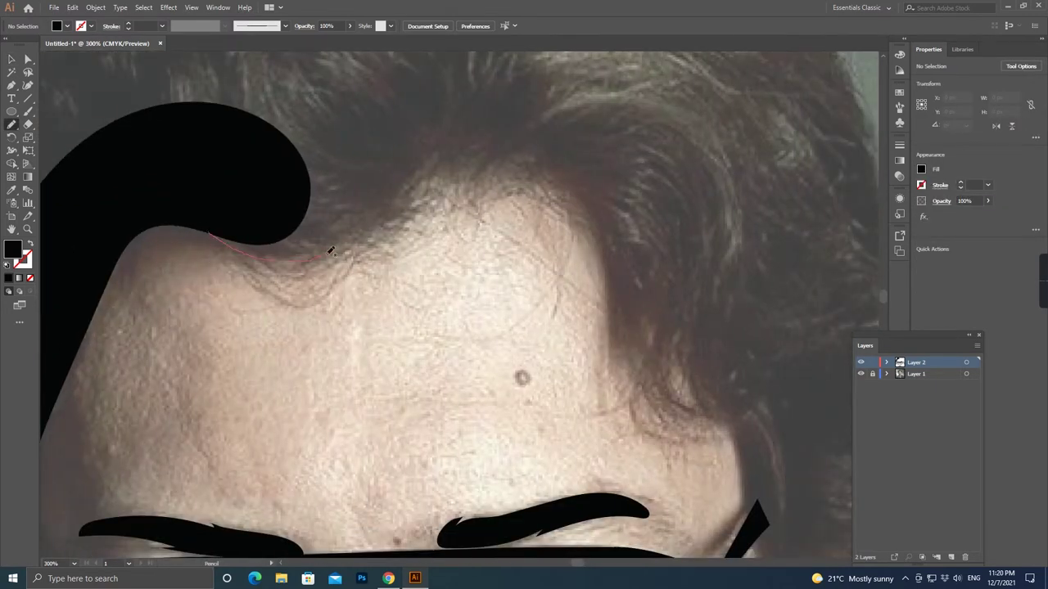
drag(231, 182, 233, 184)
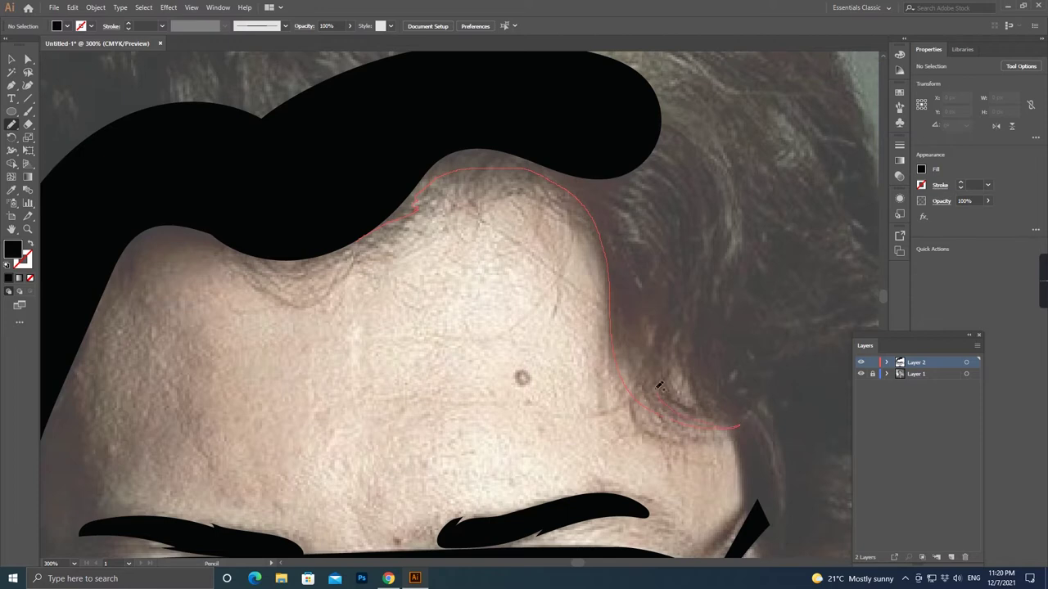
drag(744, 415, 748, 414)
drag(747, 413, 361, 227)
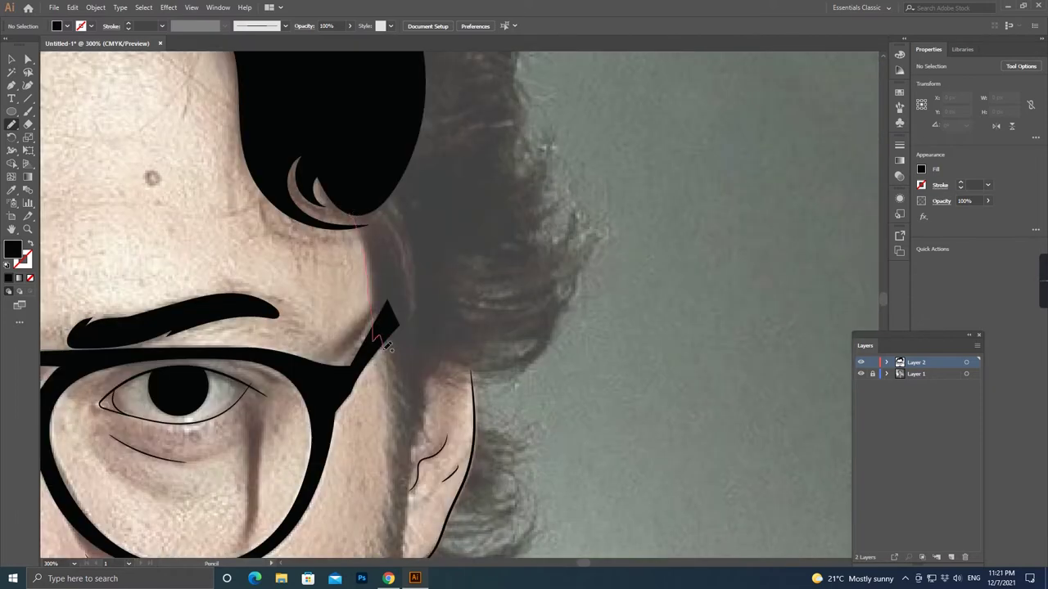
drag(388, 347, 388, 347)
Extend the hair down the side of the head beside the temple.
key(ctrl+plus)
drag(98, 327, 300, 401)
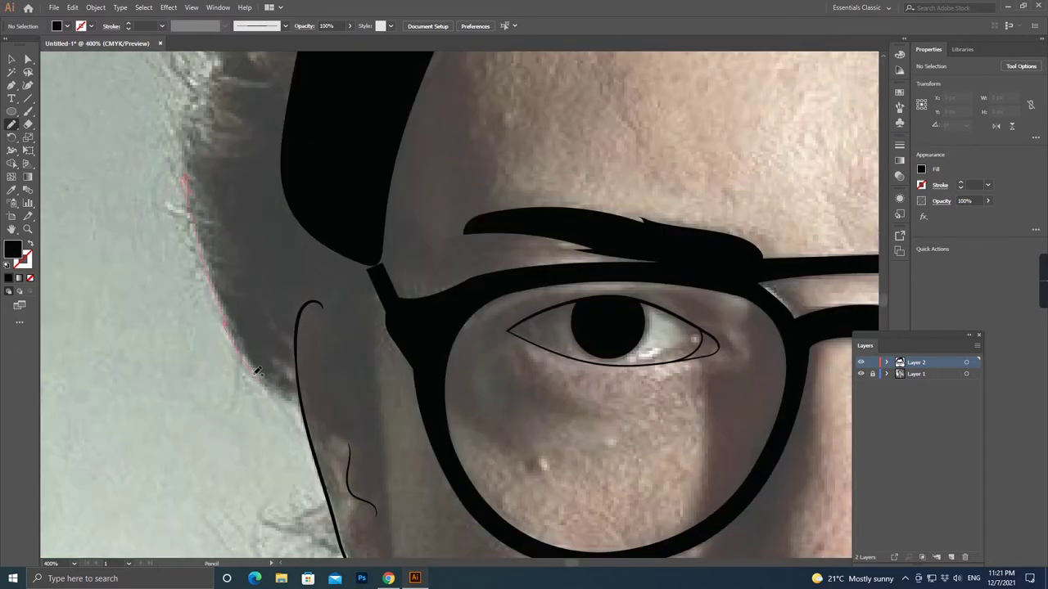
drag(363, 205, 363, 206)
key(ctrl+plus)
key(ctrl+plus)
key(ctrl+plus)
mouse_move(271, 276)
mouse_down()
mouse_move(175, 211)
mouse_move(207, 328)
mouse_up()
Undo a stray bulge on the hair shape and redraw the hair's top edge.
scroll(230, 308, down, 6)
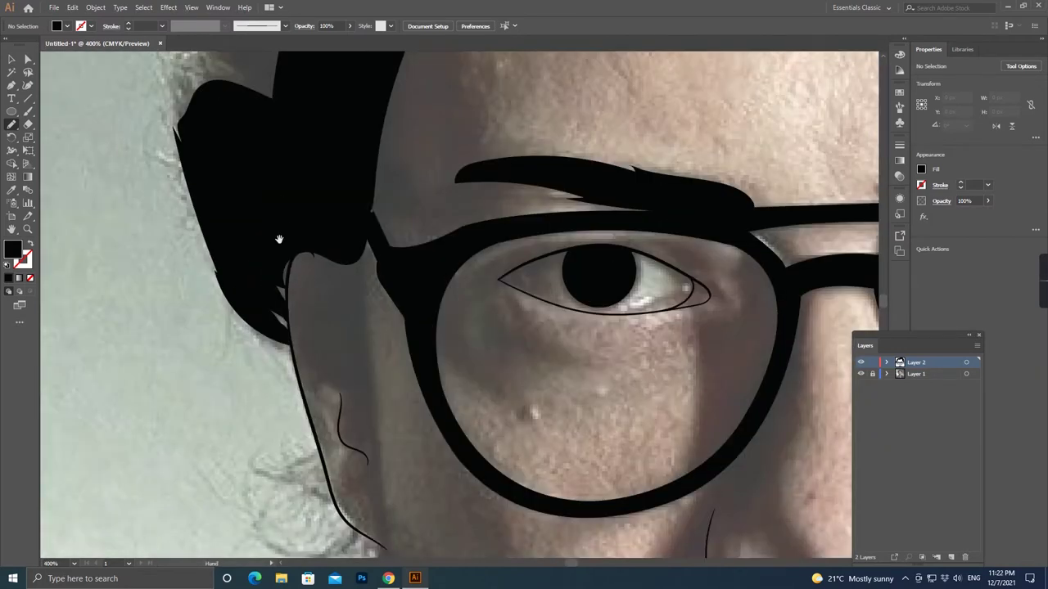
scroll(278, 237, up, 3)
scroll(368, 187, up, 3)
scroll(336, 374, up, 3)
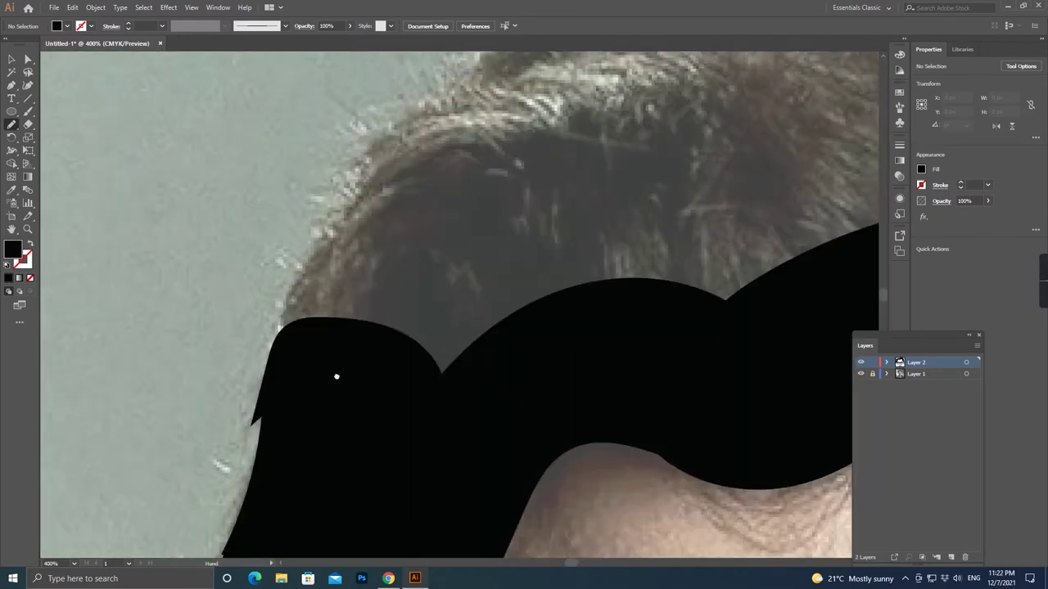
scroll(337, 374, up, 3)
scroll(440, 270, up, 3)
scroll(420, 194, down, 5)
scroll(264, 281, up, 4)
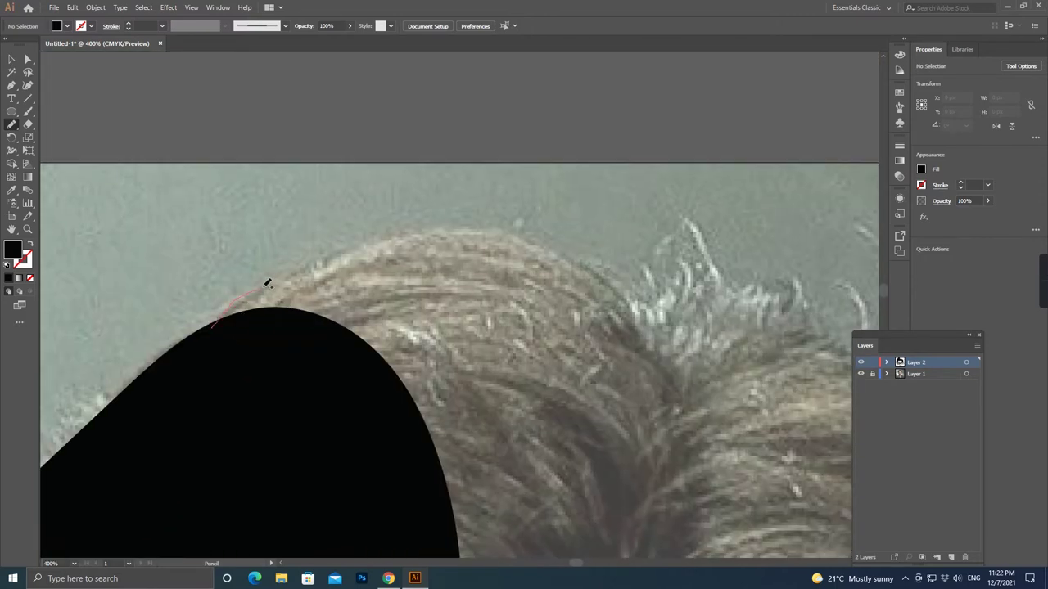
scroll(240, 339, left, 3)
scroll(393, 336, up, 2)
key(ctrl+z)
scroll(328, 543, down, 5)
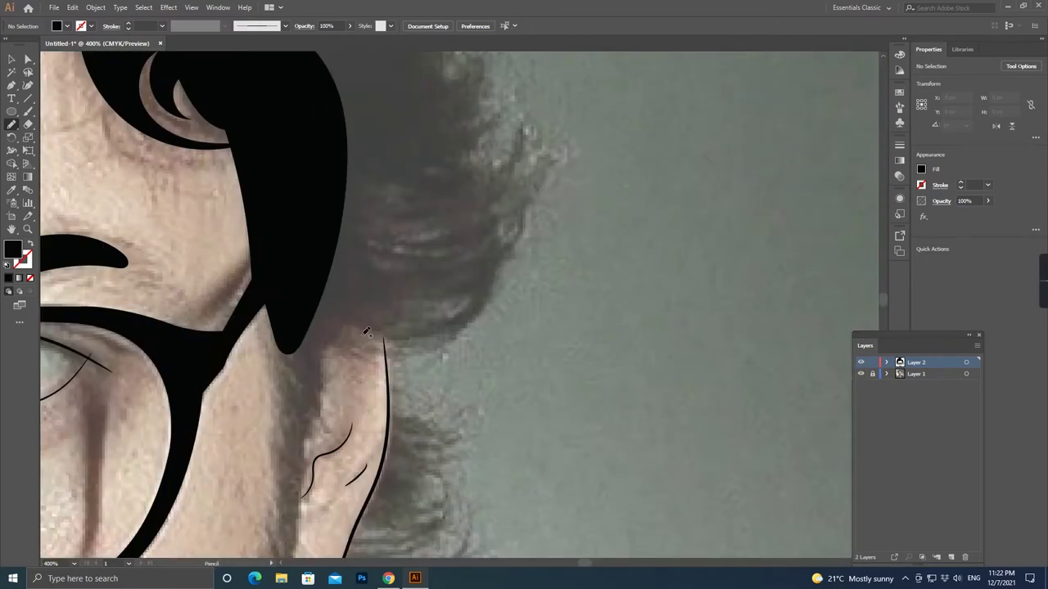
scroll(245, 245, up, 5)
drag(214, 135, 362, 129)
Add hair down the right side with a curl, a pointed lock, and hair beside the ear.
drag(467, 463, 470, 465)
scroll(553, 129, down, 5)
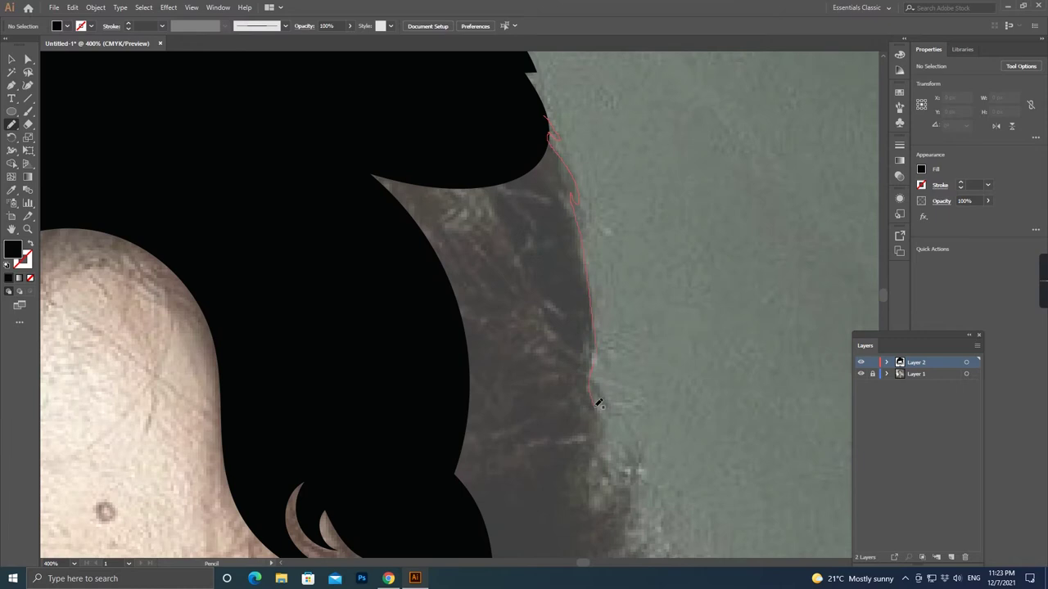
drag(598, 403, 596, 410)
scroll(532, 135, down, 5)
drag(579, 207, 577, 211)
scroll(545, 215, down, 3)
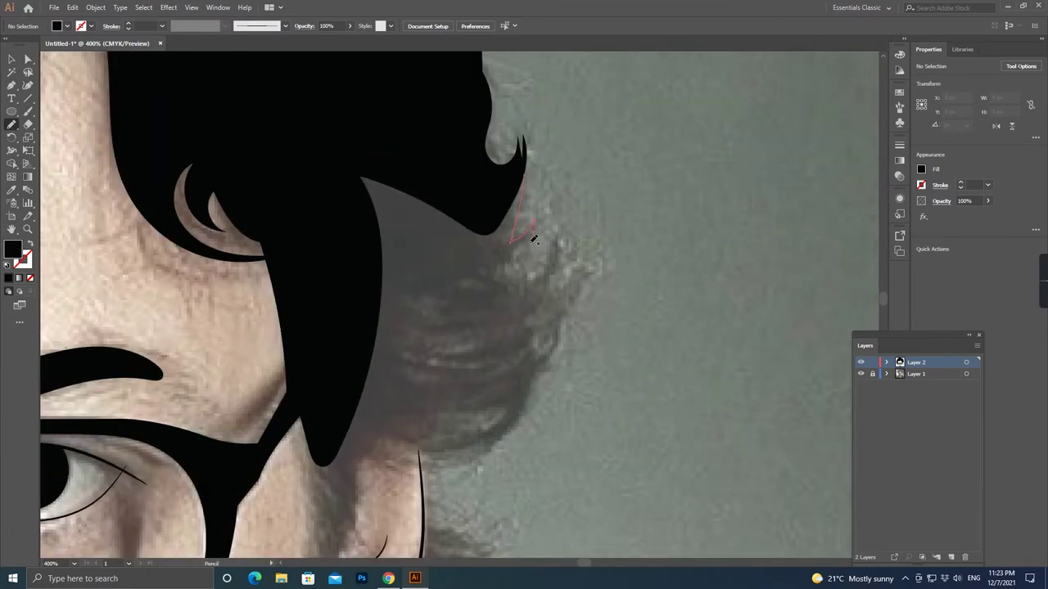
drag(578, 250, 567, 248)
scroll(339, 300, down, 3)
drag(344, 328, 451, 215)
drag(479, 392, 480, 391)
scroll(478, 161, down, 3)
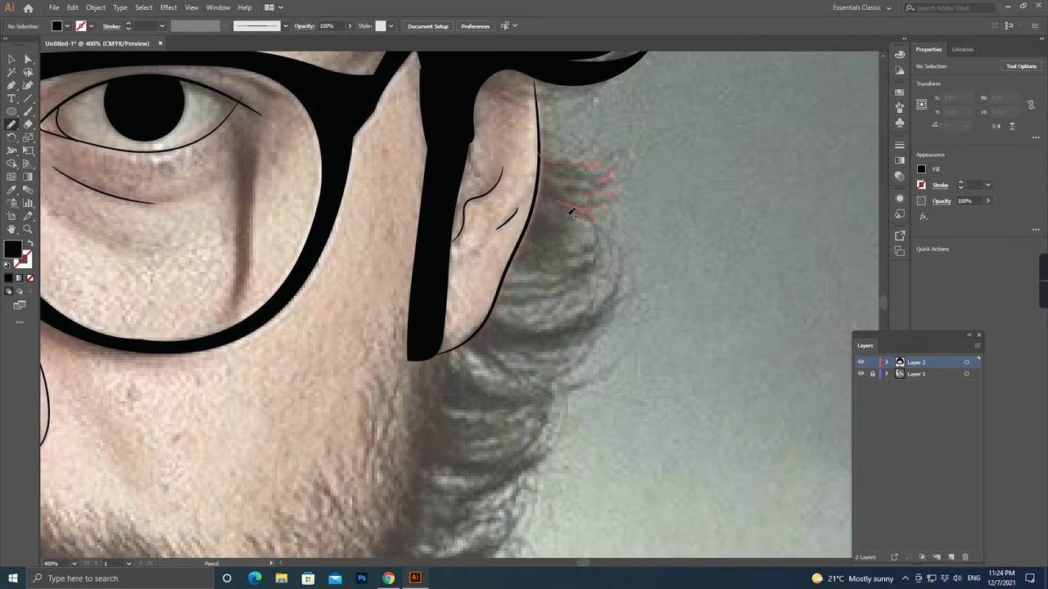
Pencil spiky black locks of hair hanging behind the ear.
drag(523, 245, 522, 244)
scroll(516, 213, down, 2)
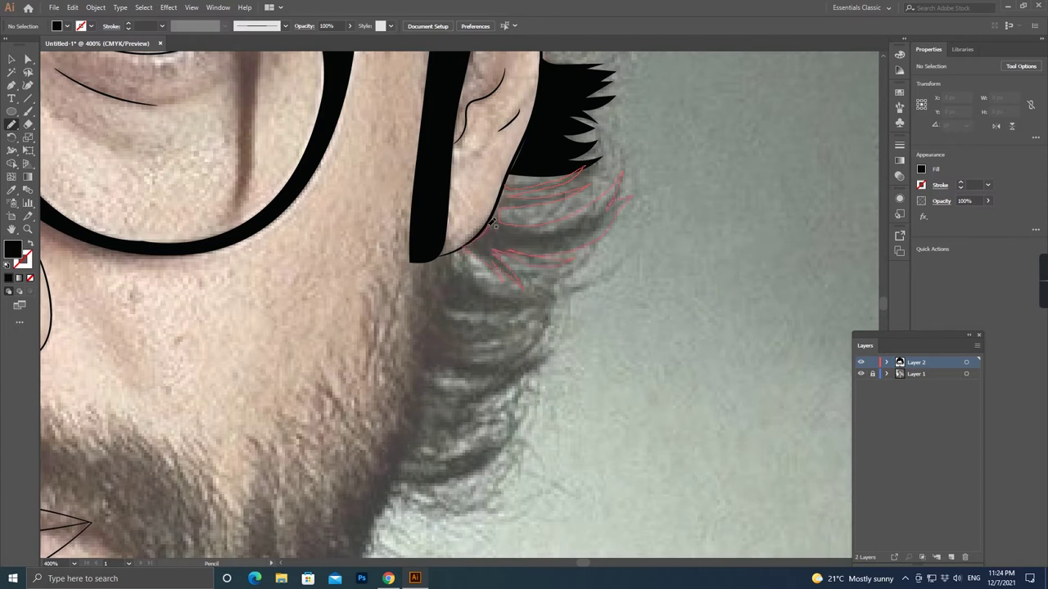
drag(486, 235, 485, 235)
scroll(491, 213, down, 1)
alt+scroll(512, 194, up, 2)
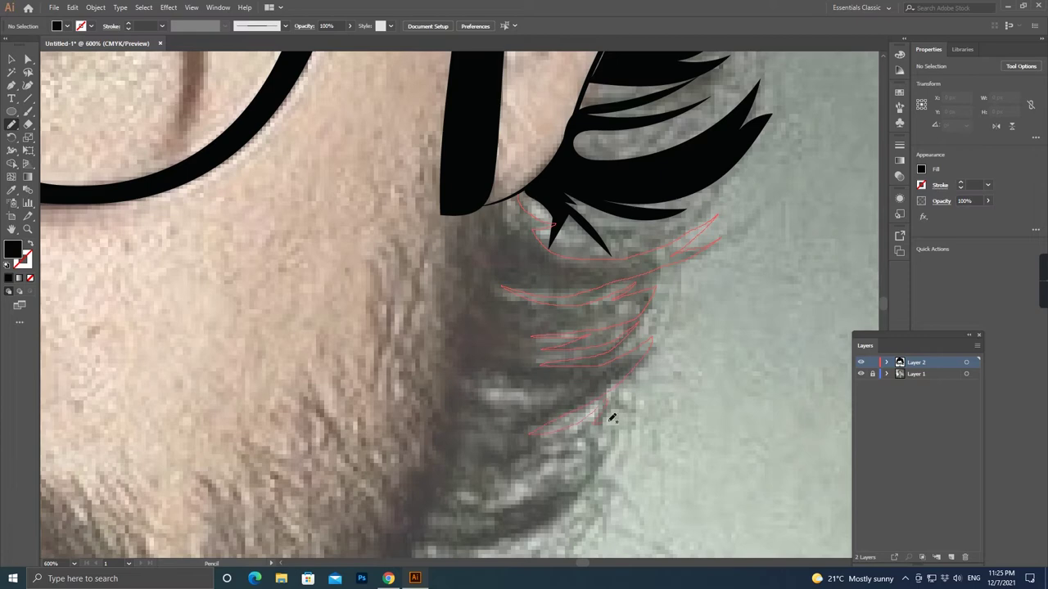
alt+scroll(563, 503, down, 1)
alt+scroll(563, 502, down, 1)
alt+scroll(563, 502, down, 1)
drag(456, 356, 329, 445)
scroll(329, 446, up, 1)
alt+scroll(357, 395, up, 1)
Brush thin hair strands at the tip of the hanging lock.
key(b)
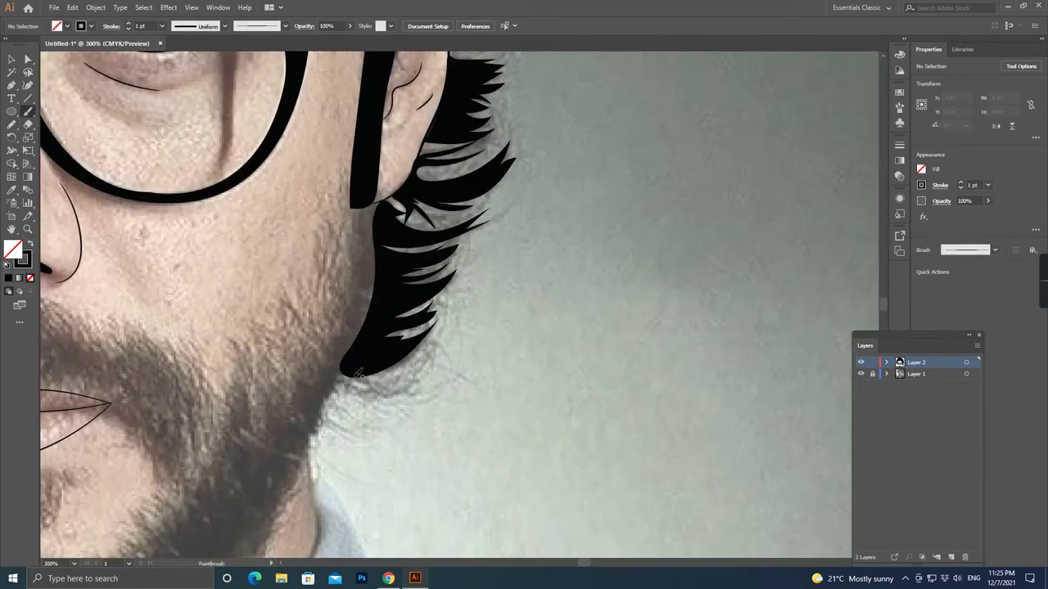
drag(418, 359, 348, 378)
scroll(348, 378, up, 1)
drag(458, 327, 316, 372)
drag(487, 287, 299, 362)
scroll(312, 352, up, 1)
drag(358, 410, 371, 502)
drag(448, 464, 499, 446)
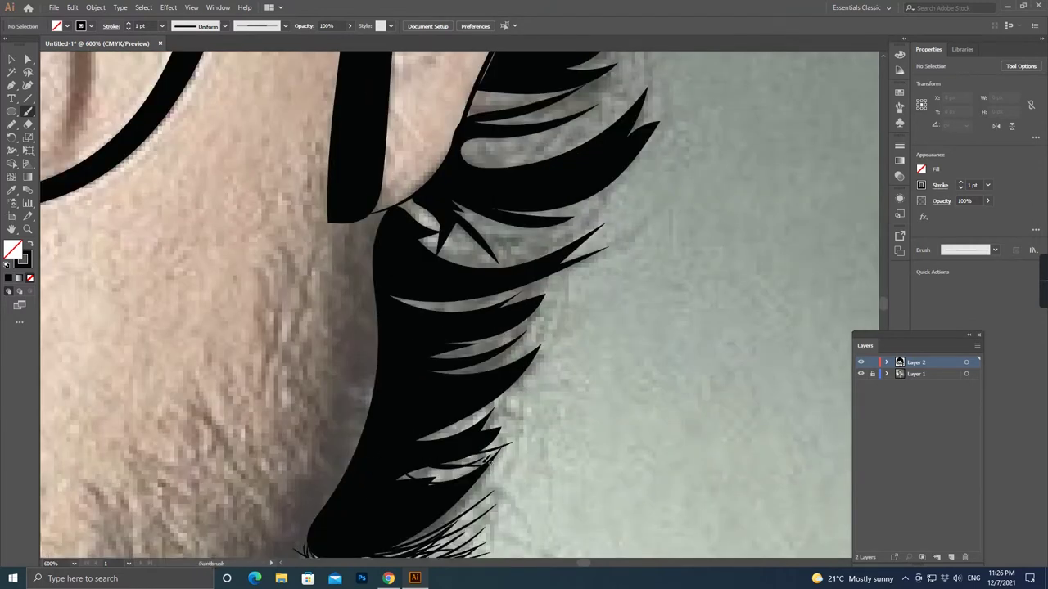
scroll(592, 407, up, 5)
scroll(592, 407, right, 2)
scroll(592, 407, up, 3)
Brush wisps beside the locks, along the hair edge and across the top of the head.
mouse_move(524, 422)
mouse_down()
mouse_move(400, 442)
mouse_move(433, 460)
mouse_up()
scroll(401, 438, up, 2)
scroll(439, 457, up, 1)
scroll(448, 469, up, 1)
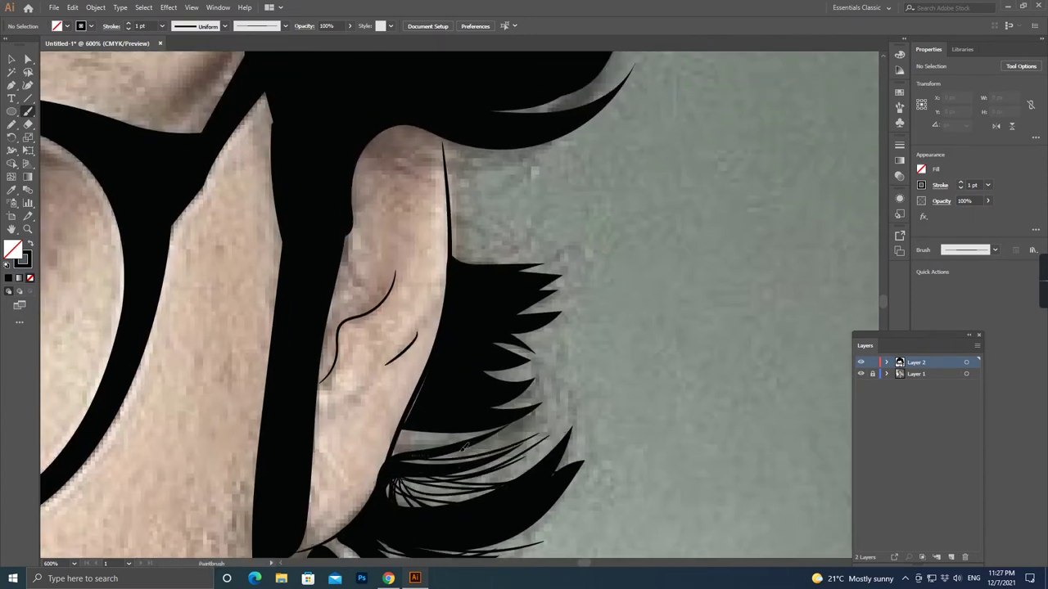
scroll(444, 357, up, 3)
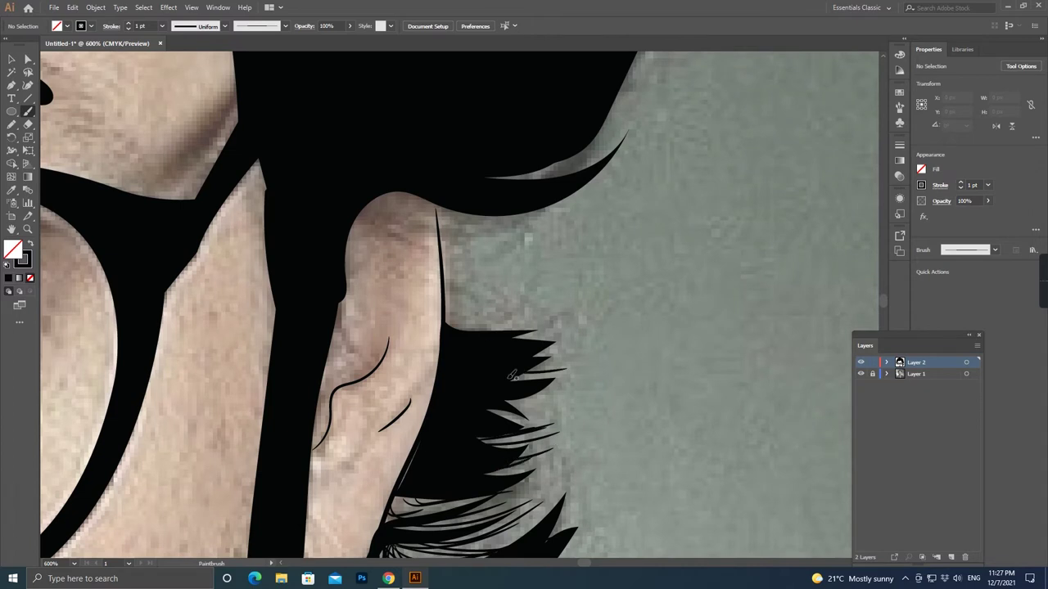
alt+scroll(276, 290, down, 4)
alt+scroll(276, 290, up, 2)
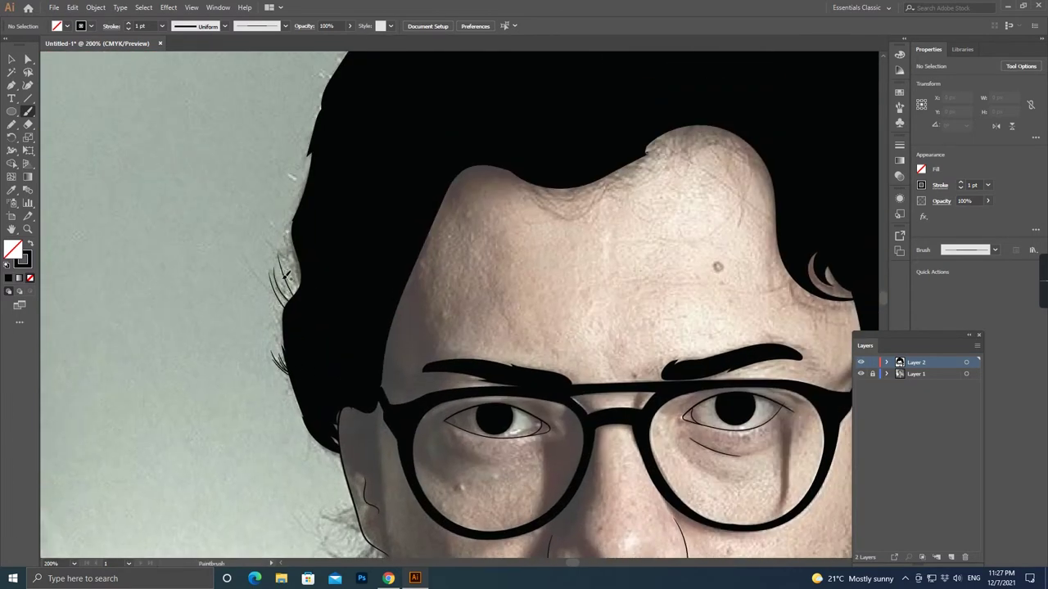
alt+scroll(287, 261, up, 1)
mouse_move(302, 289)
mouse_down()
mouse_move(269, 280)
mouse_move(286, 210)
mouse_move(291, 246)
mouse_up()
scroll(367, 322, up, 3)
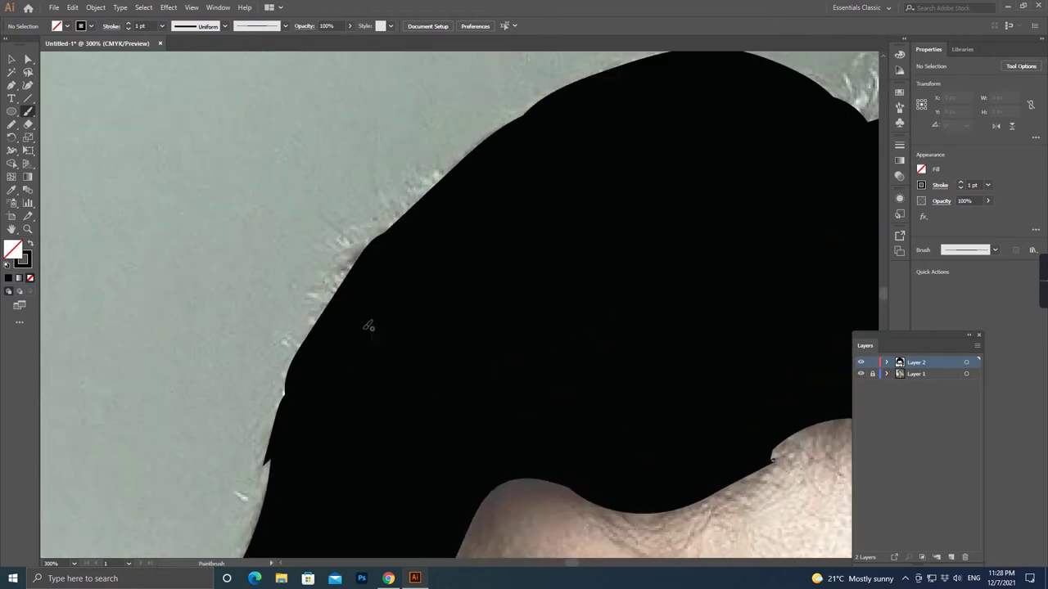
scroll(367, 323, up, 3)
mouse_move(524, 267)
mouse_down()
mouse_move(546, 215)
mouse_move(557, 216)
mouse_up()
drag(560, 262, 610, 229)
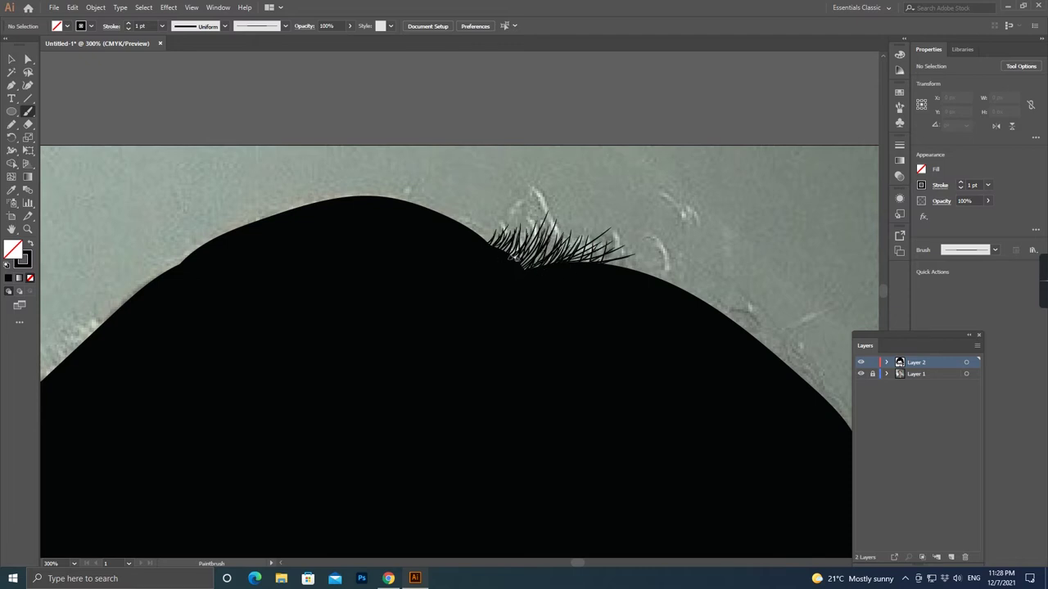
Brush a curved wisp under the hair beside the ear.
scroll(538, 274, down, 3)
scroll(538, 275, right, 4)
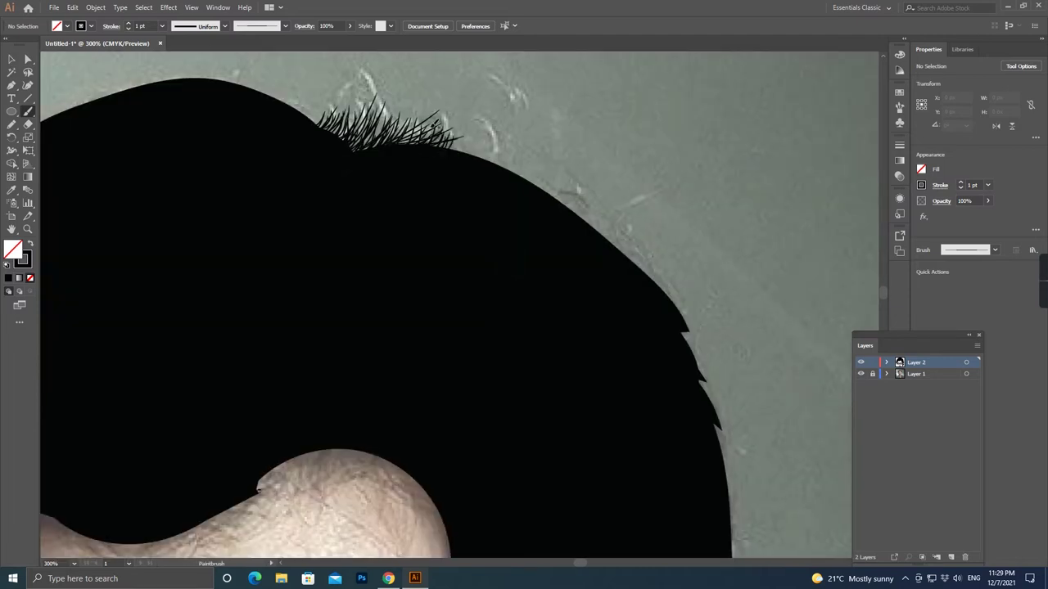
scroll(480, 305, down, 5)
scroll(479, 306, down, 3)
scroll(470, 271, up, 6)
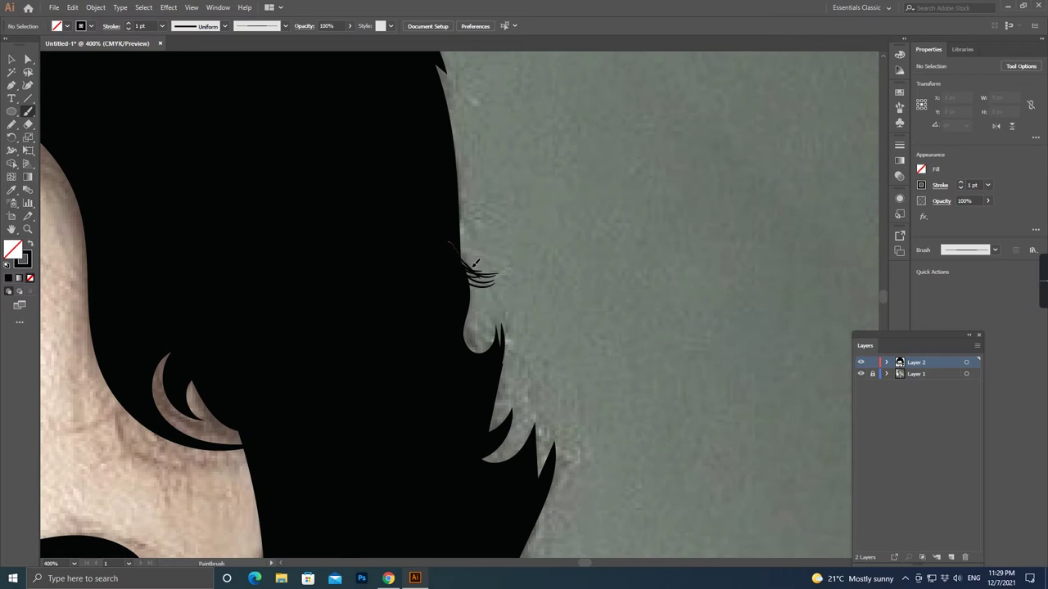
scroll(477, 262, down, 3)
scroll(514, 245, left, 1)
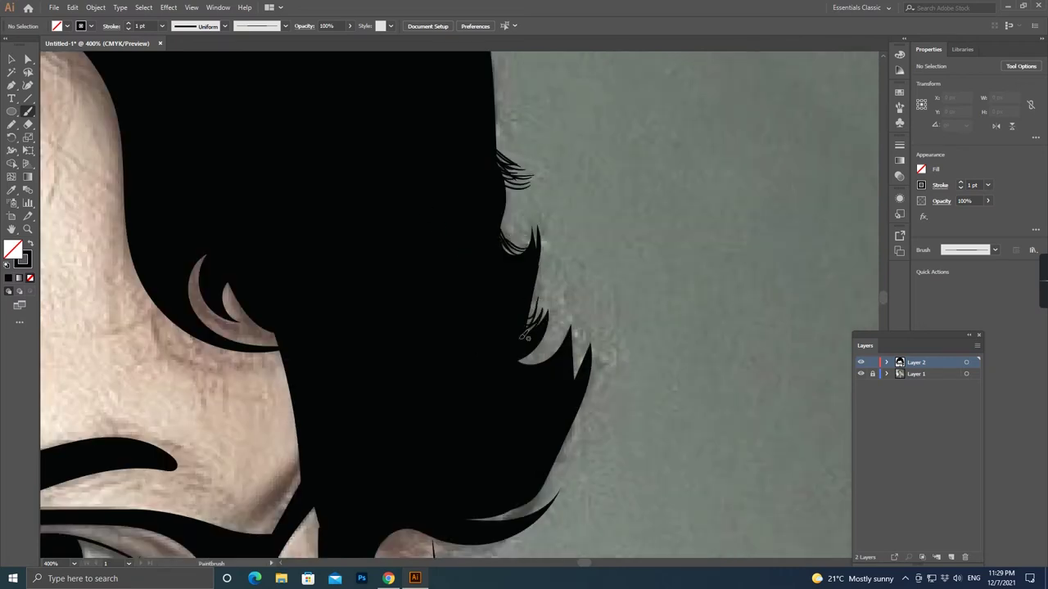
scroll(538, 496, down, 1)
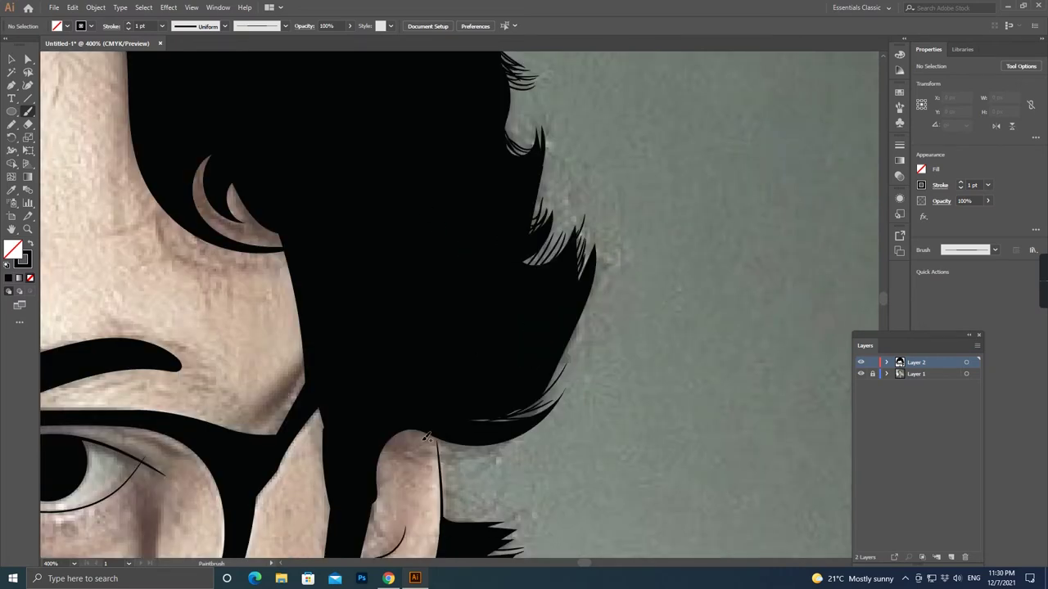
scroll(491, 393, down, 2)
scroll(537, 347, down, 3)
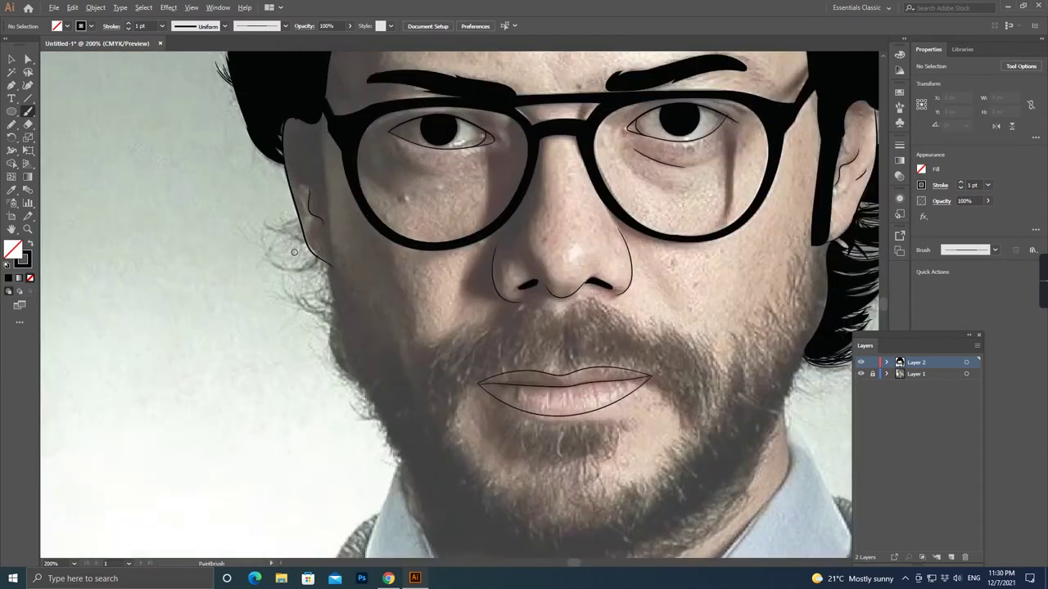
scroll(260, 204, up, 3)
drag(240, 263, 321, 268)
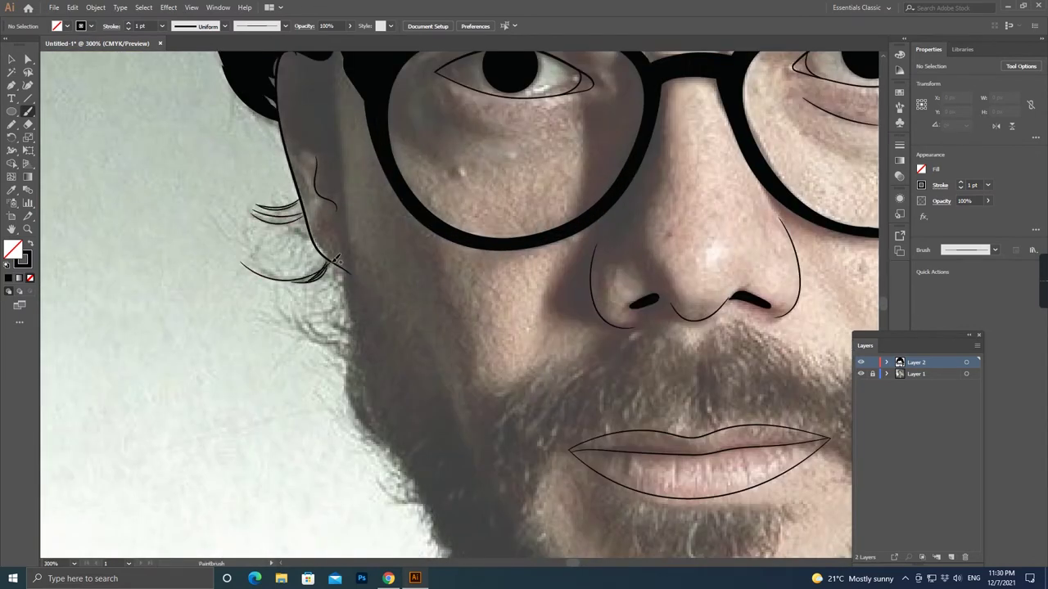
scroll(351, 338, down, 2)
scroll(491, 246, right, 5)
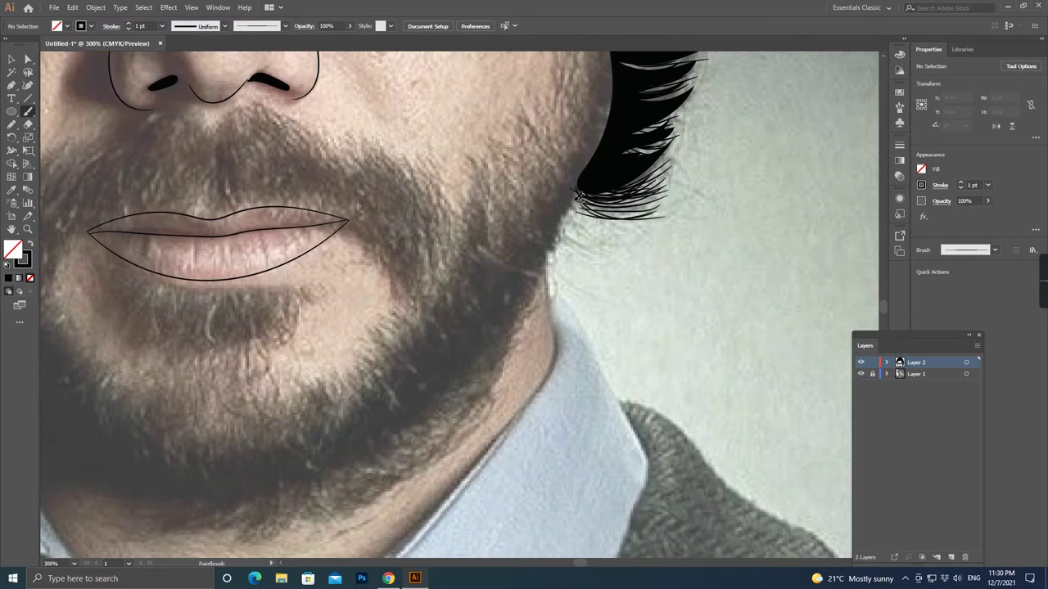
scroll(319, 214, up, 1)
key(n)
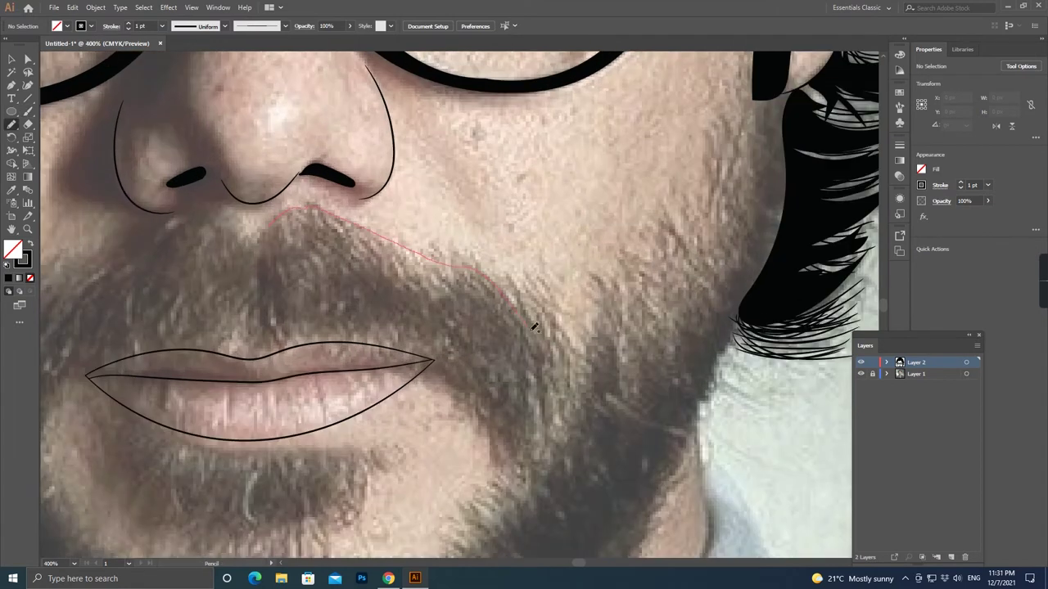
Trace the moustache outline above the lips and fill it solid black.
drag(293, 337, 291, 339)
scroll(458, 308, left, 5)
key(shift+x)
scroll(458, 308, left, 2)
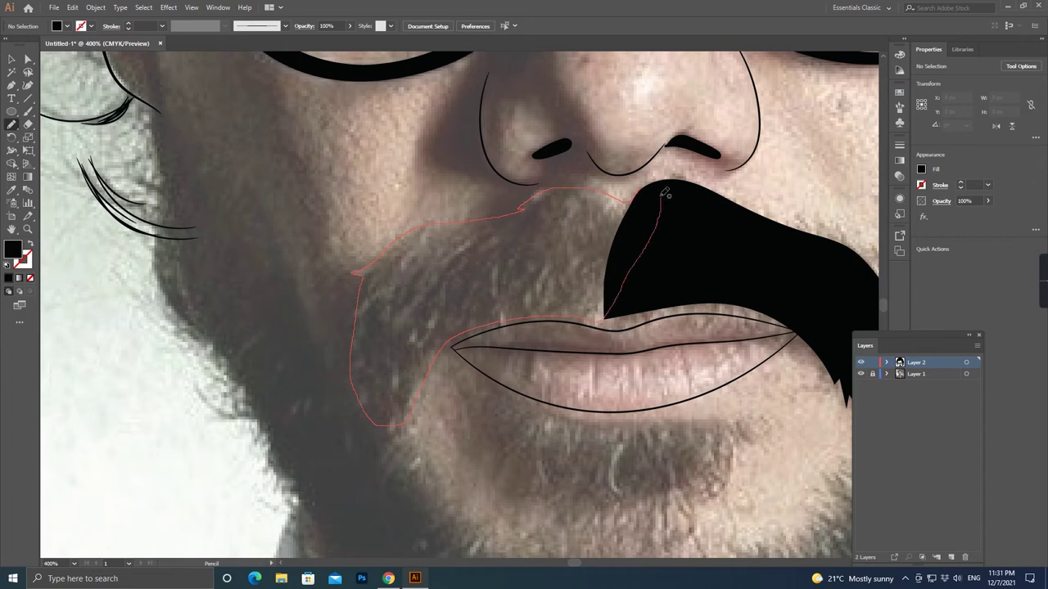
scroll(665, 193, right, 5)
scroll(665, 193, up, 1)
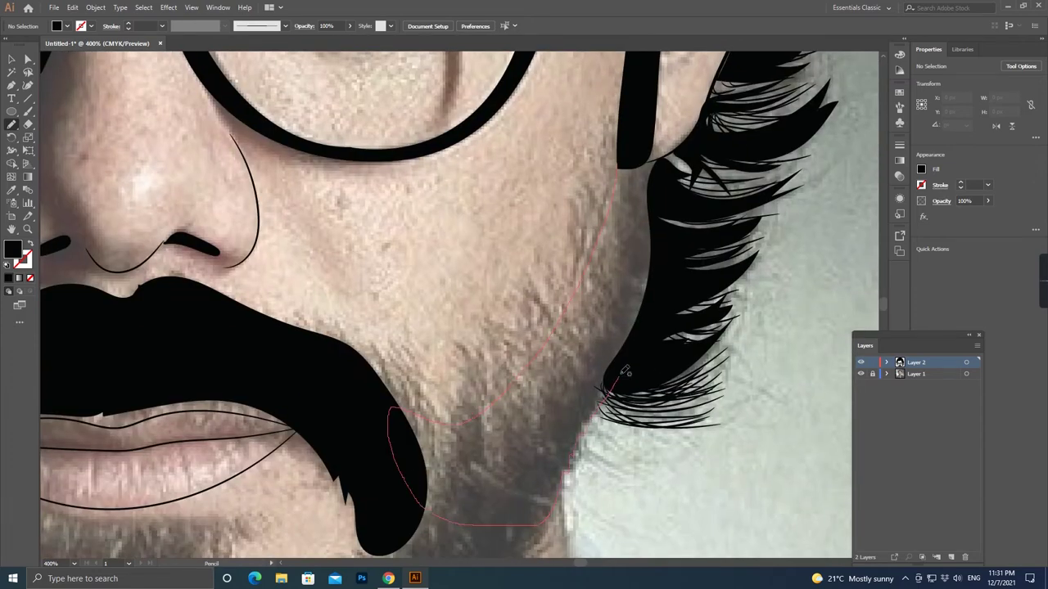
Fill the new beard shape around the mouth with solid black, no stroke.
key(shift+x)
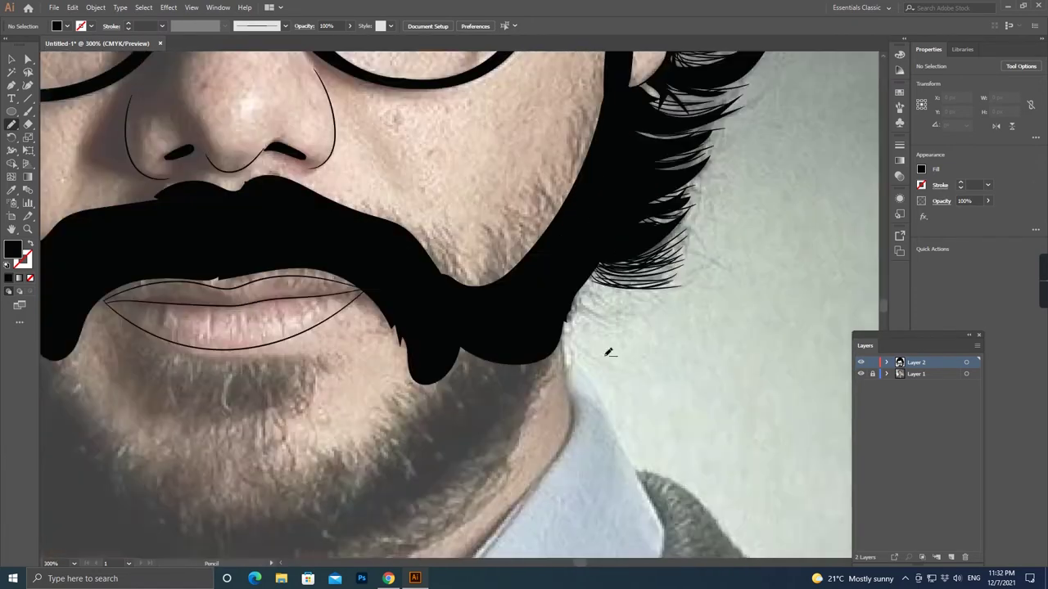
scroll(452, 205, down, 5)
scroll(351, 273, left, 5)
scroll(253, 281, up, 4)
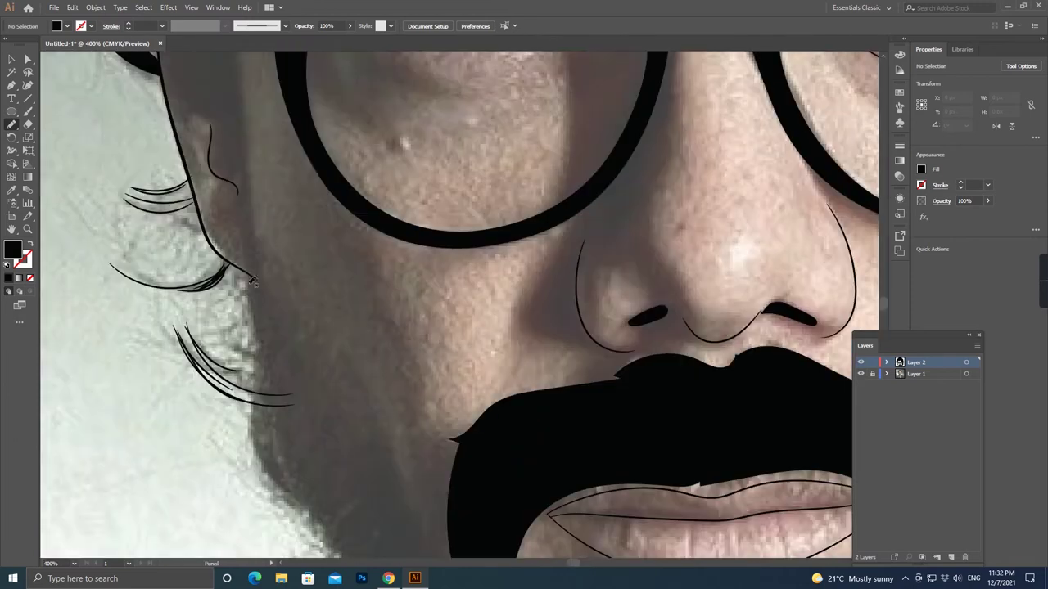
scroll(256, 245, down, 6)
scroll(257, 245, right, 3)
Trace the beard along the left cheek and fill it solid black.
drag(201, 179, 274, 274)
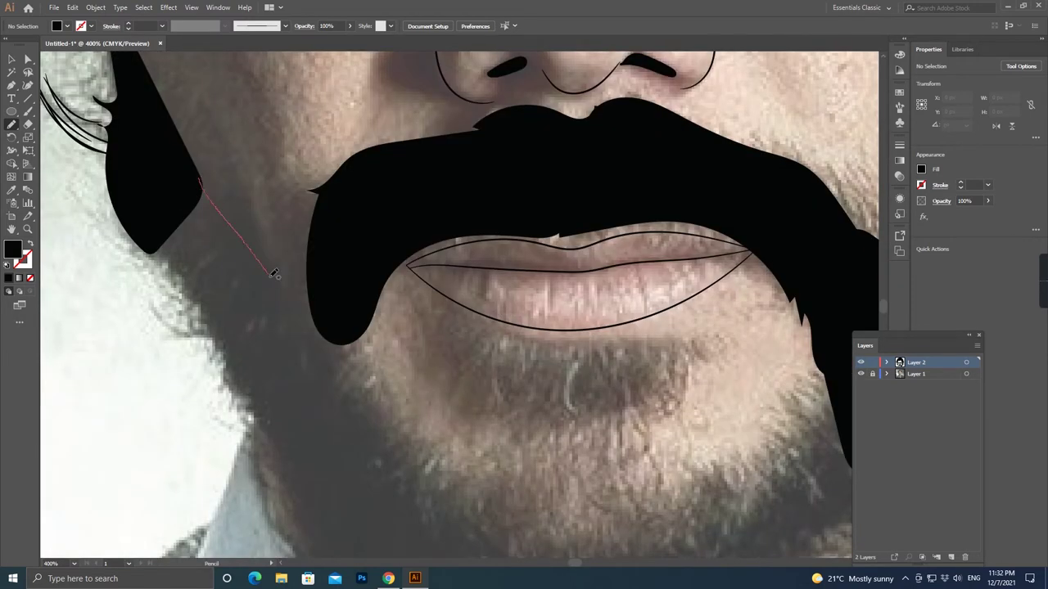
key(shift+x)
scroll(154, 231, down, 5)
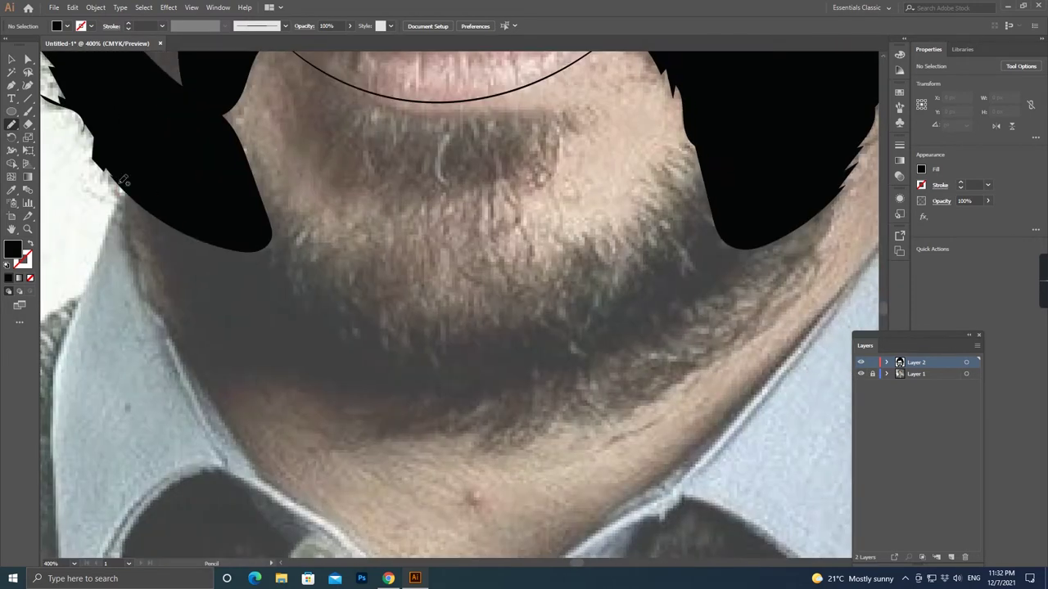
scroll(176, 245, down, 5)
scroll(245, 245, up, 5)
scroll(245, 246, right, 4)
scroll(328, 197, up, 2)
Trace the chin beard below the lips and along the jaw.
drag(298, 186, 347, 182)
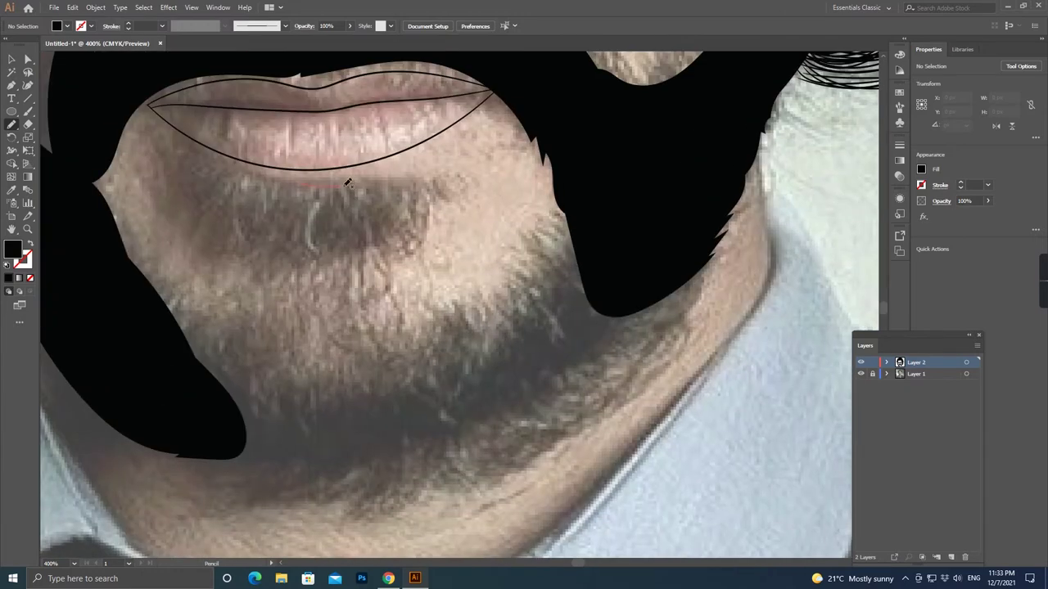
drag(417, 309, 167, 377)
drag(234, 167, 231, 169)
scroll(183, 298, down, 5)
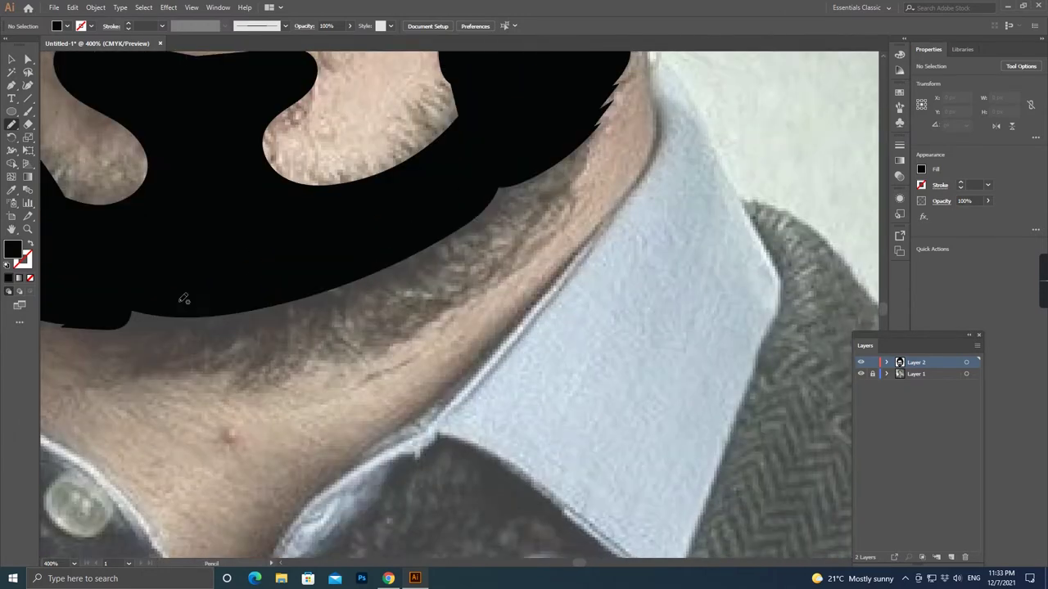
scroll(182, 297, up, 2)
scroll(351, 385, up, 2)
scroll(310, 427, up, 4)
Paint black-stroke hair strands along the beard edge, then undo the last attempts.
key(b)
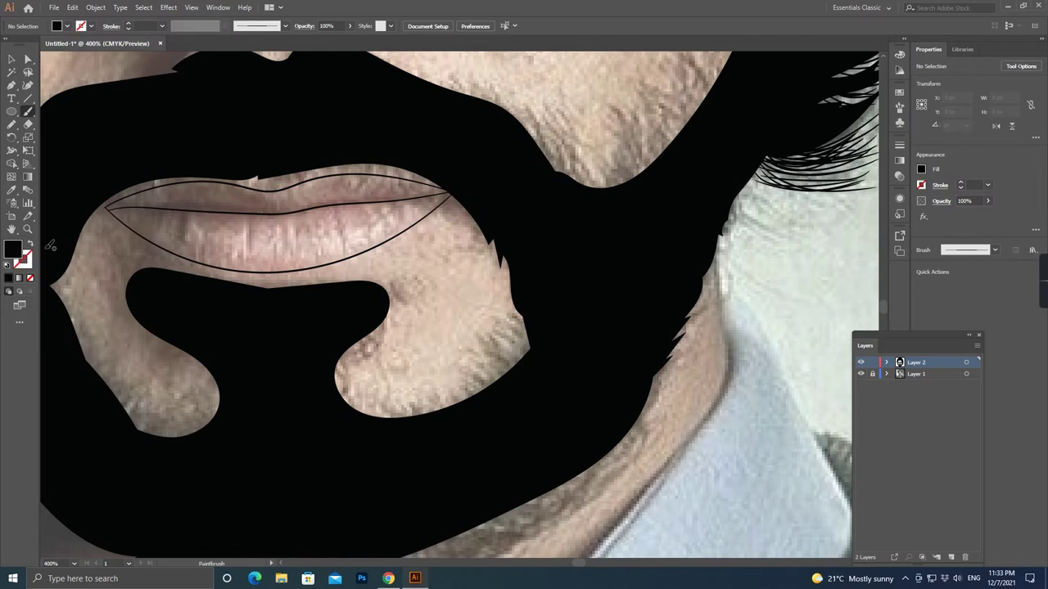
alt+scroll(523, 320, up, 1)
key(shift+x)
mouse_move(286, 291)
mouse_down()
mouse_move(257, 267)
mouse_move(301, 215)
mouse_move(296, 222)
mouse_up()
drag(274, 313, 258, 260)
mouse_move(244, 321)
mouse_down()
mouse_move(234, 296)
mouse_move(280, 248)
mouse_up()
drag(248, 327, 229, 287)
scroll(393, 208, left, 3)
key(ctrl+z)
key(ctrl+z)
key(ctrl+z)
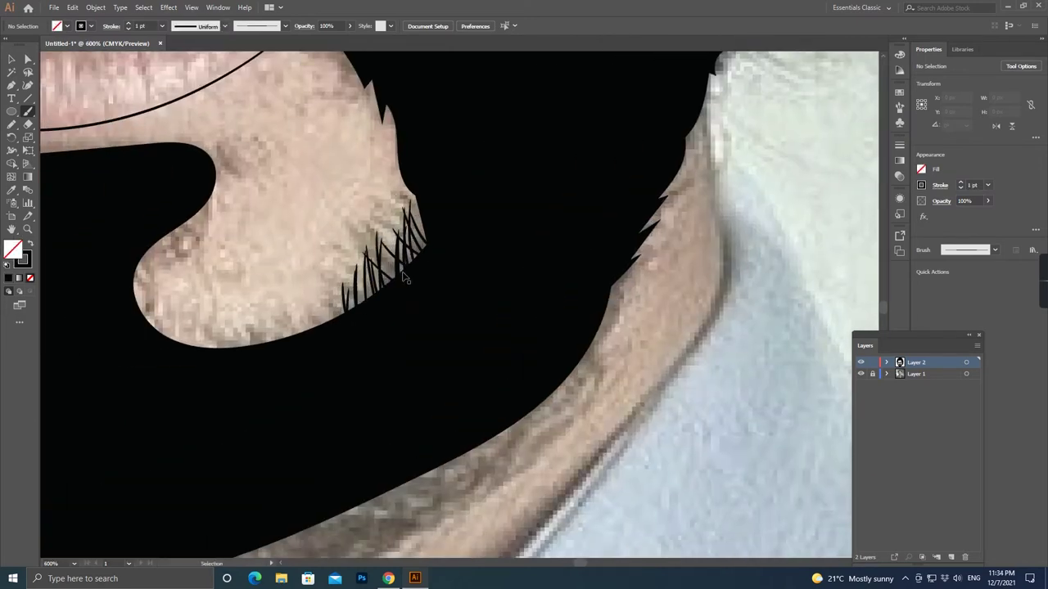
key(ctrl+z)
key(ctrl+z)
key(ctrl+z)
Redraw curved hair strands at the beard edge and along the chin gap's lower edge.
drag(378, 287, 350, 246)
mouse_move(386, 283)
mouse_down()
mouse_move(362, 239)
mouse_move(392, 214)
mouse_up()
drag(419, 249, 415, 195)
drag(383, 285, 370, 239)
drag(396, 278, 388, 213)
drag(408, 268, 402, 217)
mouse_move(140, 270)
mouse_down()
mouse_move(201, 210)
mouse_move(176, 239)
mouse_up()
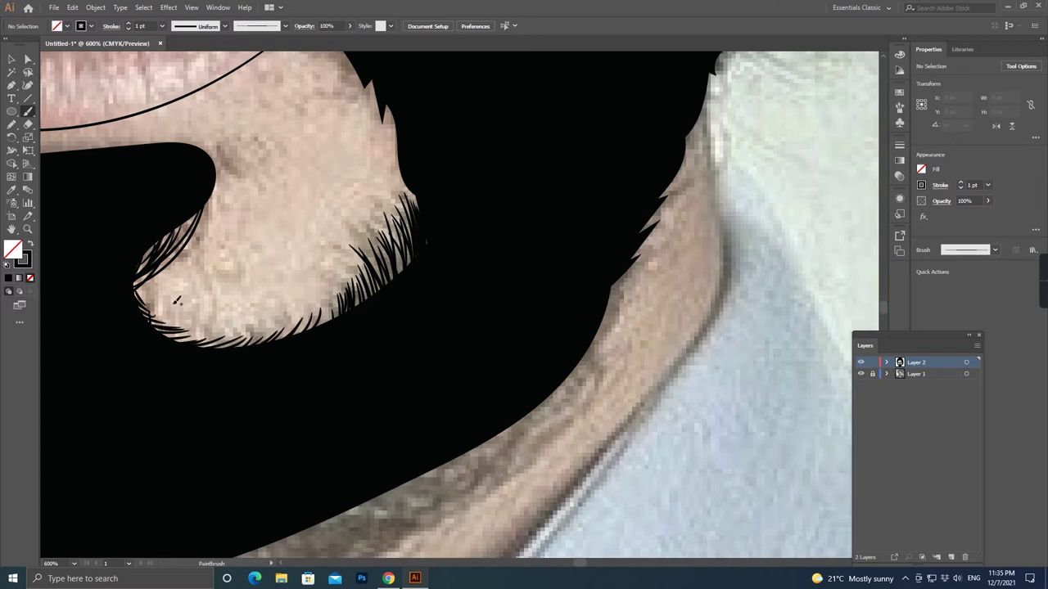
Add hair strands along the upper curve of the beard lobe.
scroll(419, 191, left, 10)
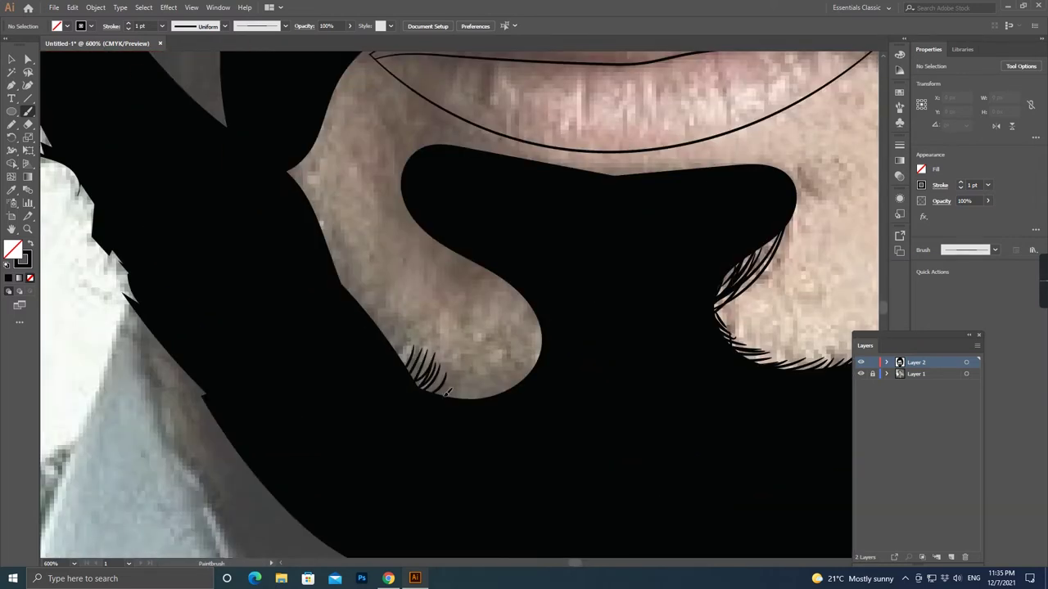
drag(461, 239, 522, 334)
drag(503, 274, 539, 366)
scroll(540, 360, left, 2)
scroll(573, 303, down, 1)
scroll(573, 303, left, 1)
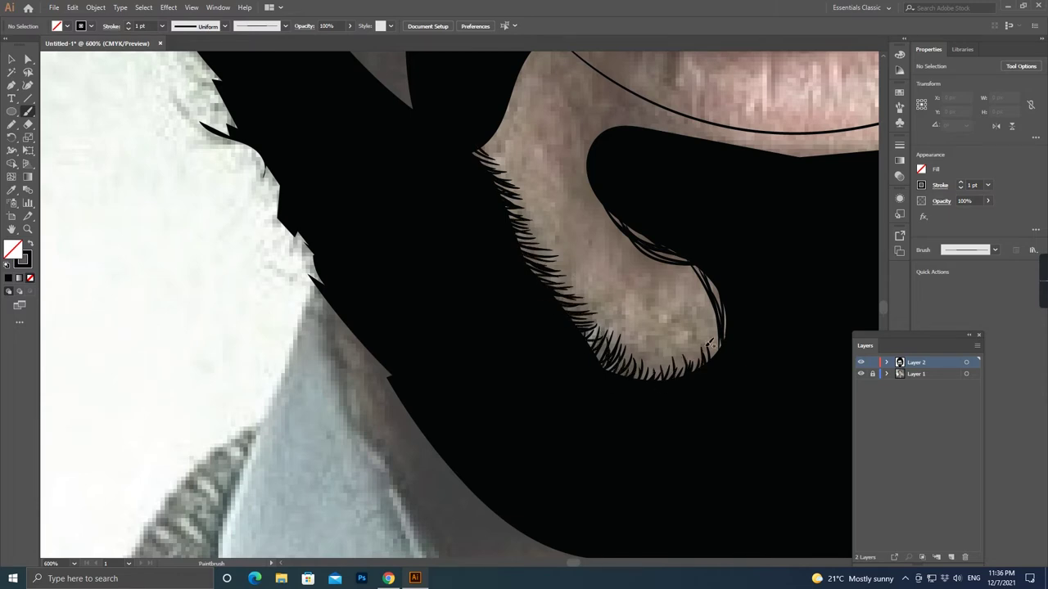
scroll(704, 366, down, 5)
scroll(567, 267, up, 3)
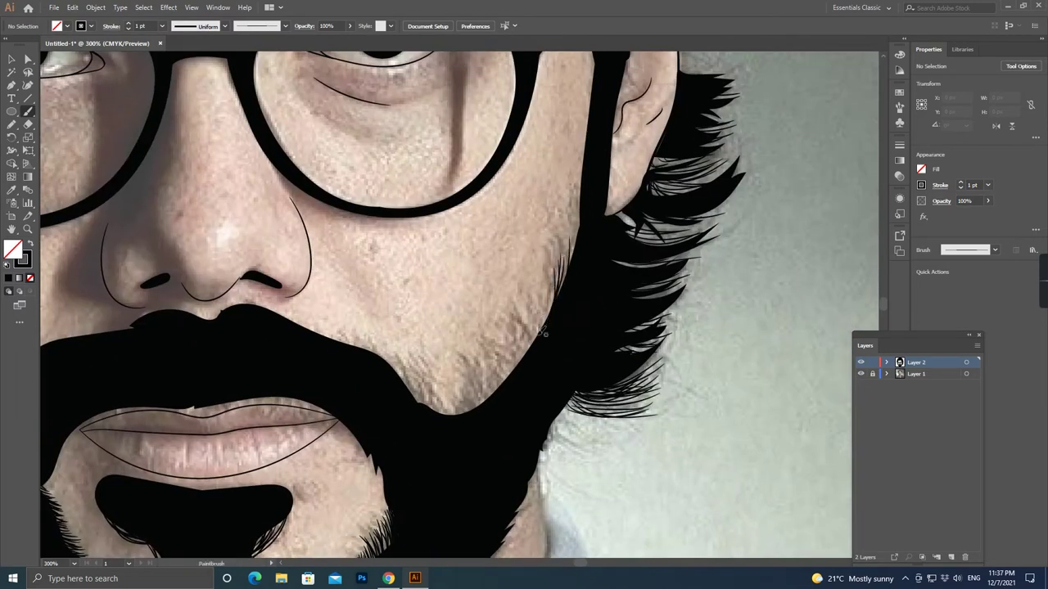
Paint hair strands along the right-cheek beard edge.
drag(542, 331, 520, 338)
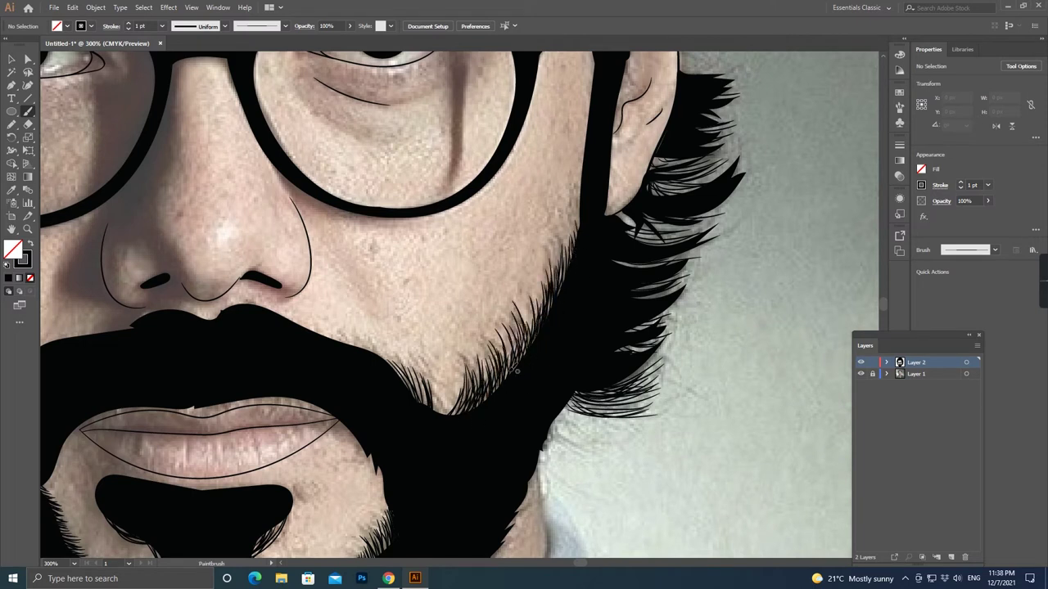
scroll(516, 371, up, 3)
scroll(516, 371, down, 3)
Alt-drag a copy of the right-cheek strands to the left cheek and reflect it.
key(v)
click(694, 414)
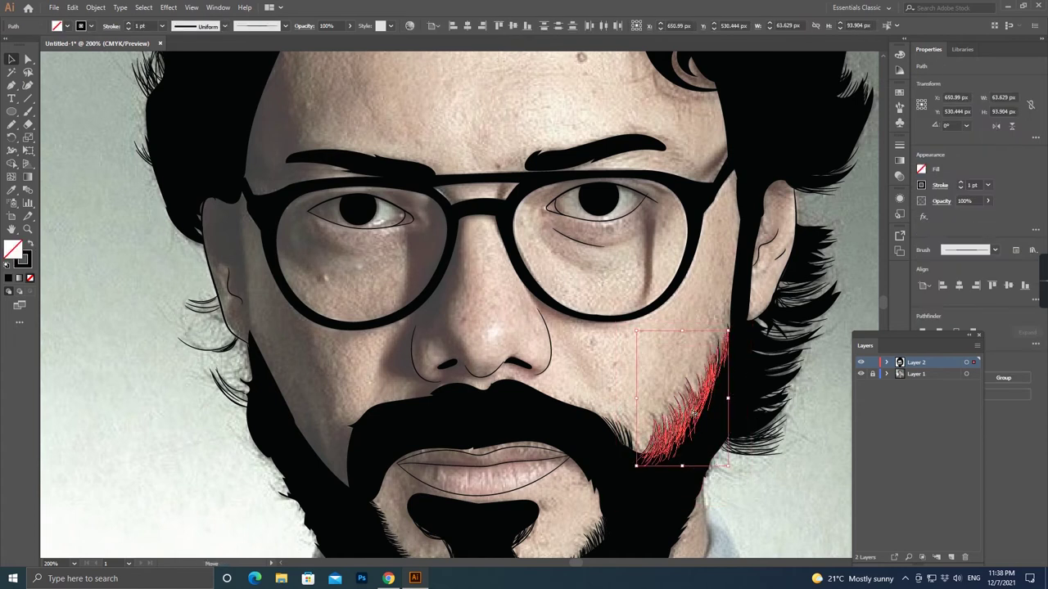
drag(694, 414, 286, 418)
right_click(339, 160)
click(545, 365)
click(647, 479)
Rotate the mirrored strands to follow the left jaw line.
key(ctrl+plus)
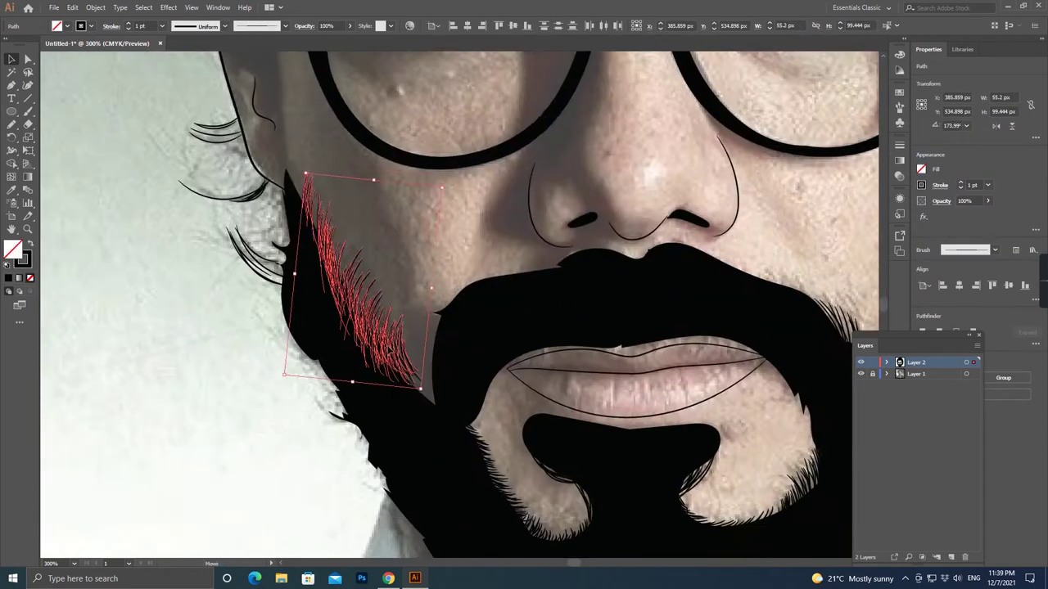
drag(453, 187, 377, 168)
click(501, 258)
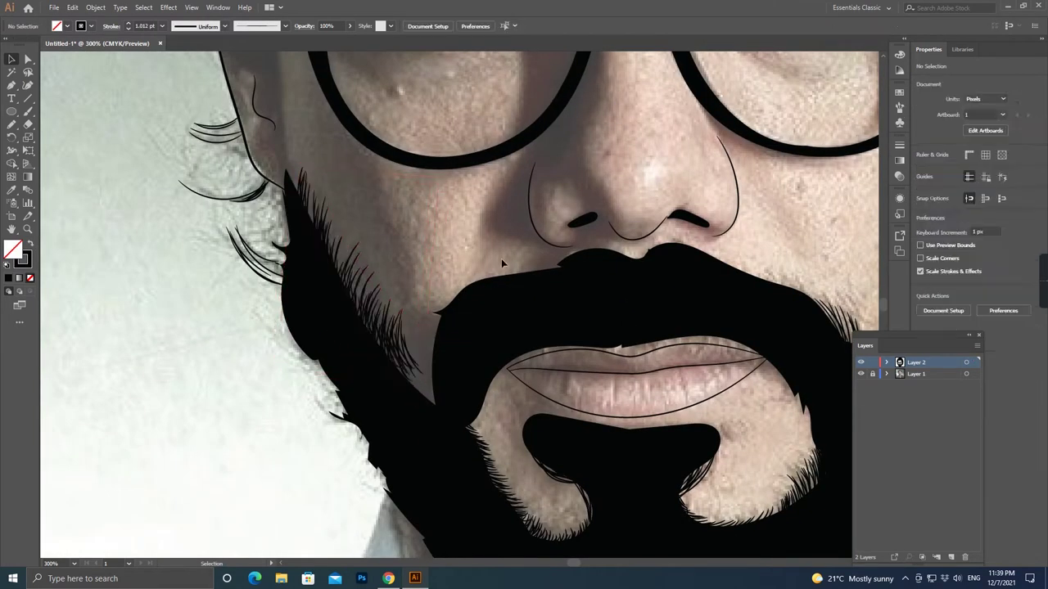
scroll(409, 356, up, 1)
click(397, 350)
click(383, 326)
click(383, 326)
scroll(409, 343, down, 3)
scroll(393, 312, up, 3)
Move a stray hair strand on the left jaw down into place.
key(a)
click(368, 288)
key(v)
click(365, 246)
drag(386, 301, 431, 358)
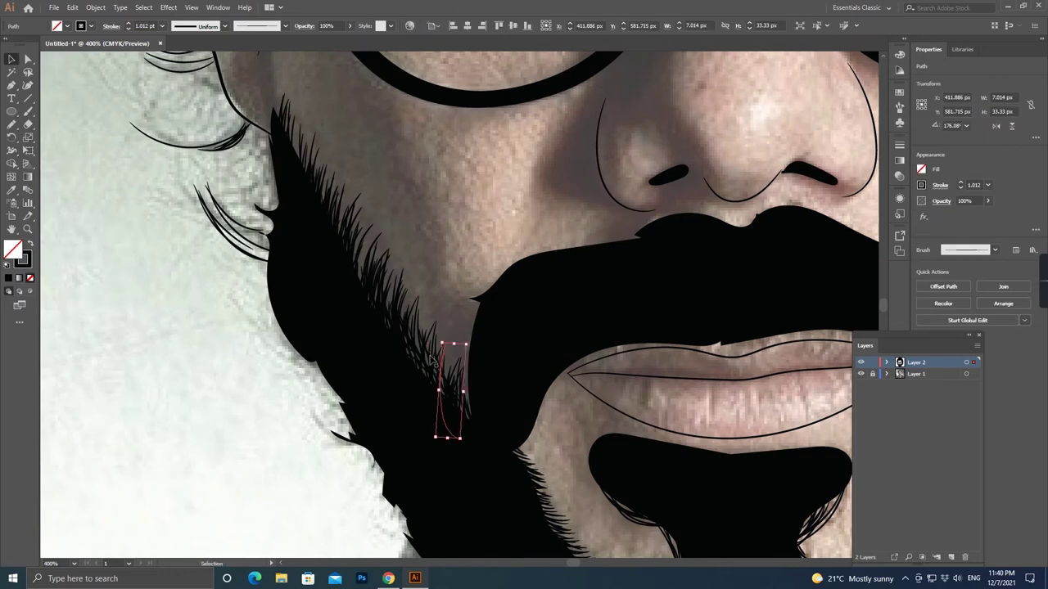
key(ctrl+shift+a)
key(b)
scroll(370, 319, down, 6)
scroll(370, 319, up, 3)
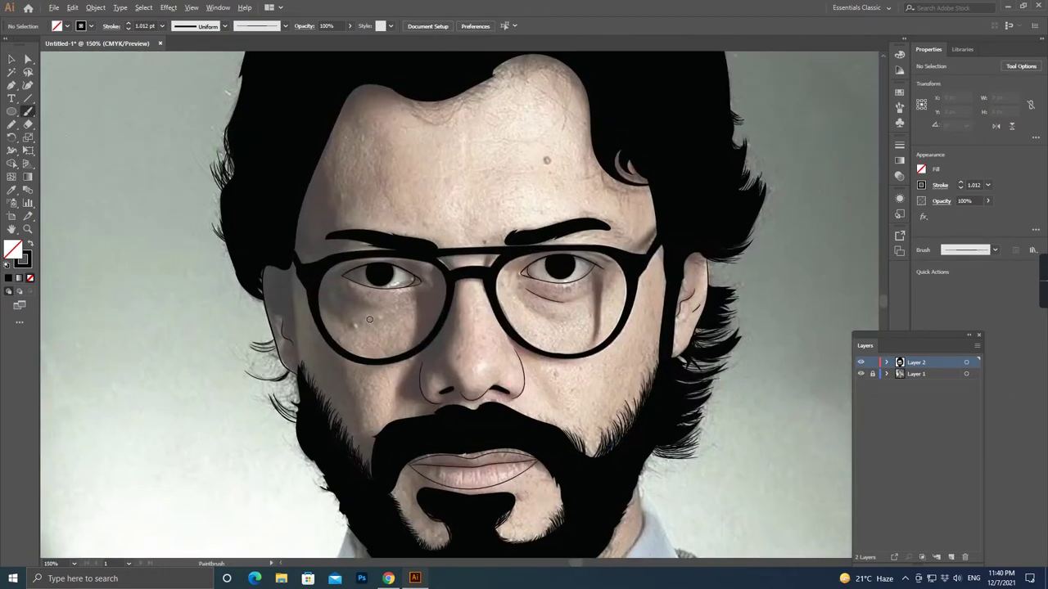
Paint a hair strand along the first eyebrow's lower edge at 600% zoom.
scroll(370, 319, up, 3)
scroll(384, 279, down, 3)
scroll(381, 259, up, 6)
drag(380, 258, 491, 243)
scroll(496, 253, up, 3)
scroll(496, 253, down, 3)
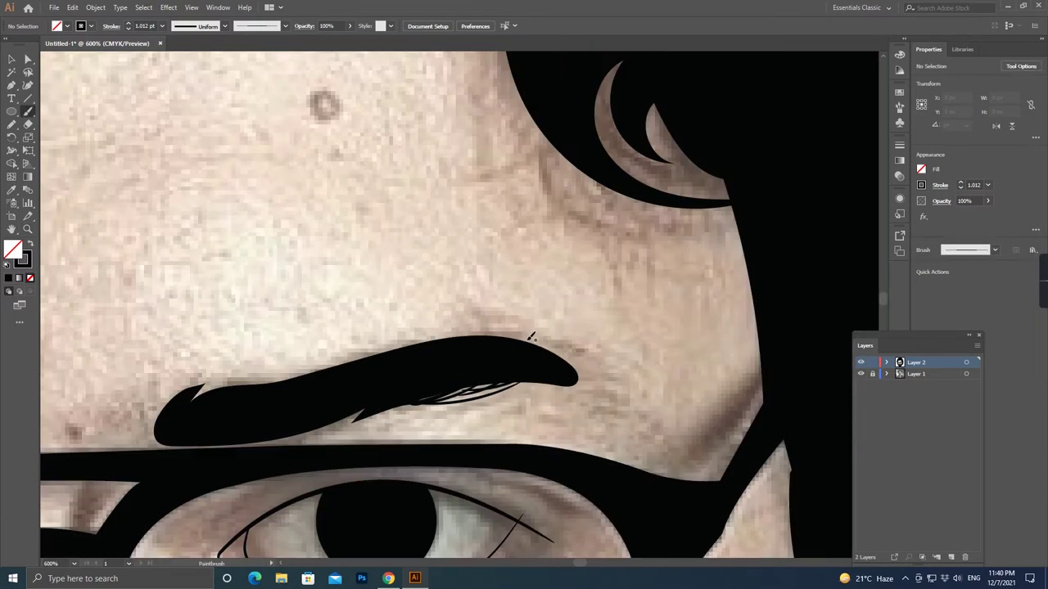
drag(267, 428, 435, 383)
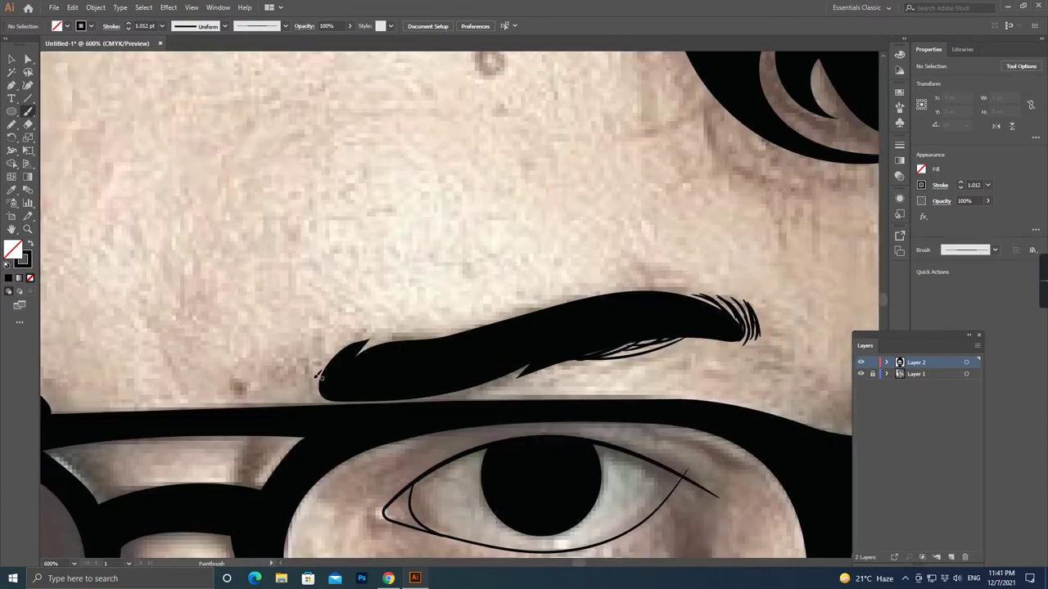
Feather the other eyebrow's right and left ends with short hair strokes.
drag(314, 385, 402, 300)
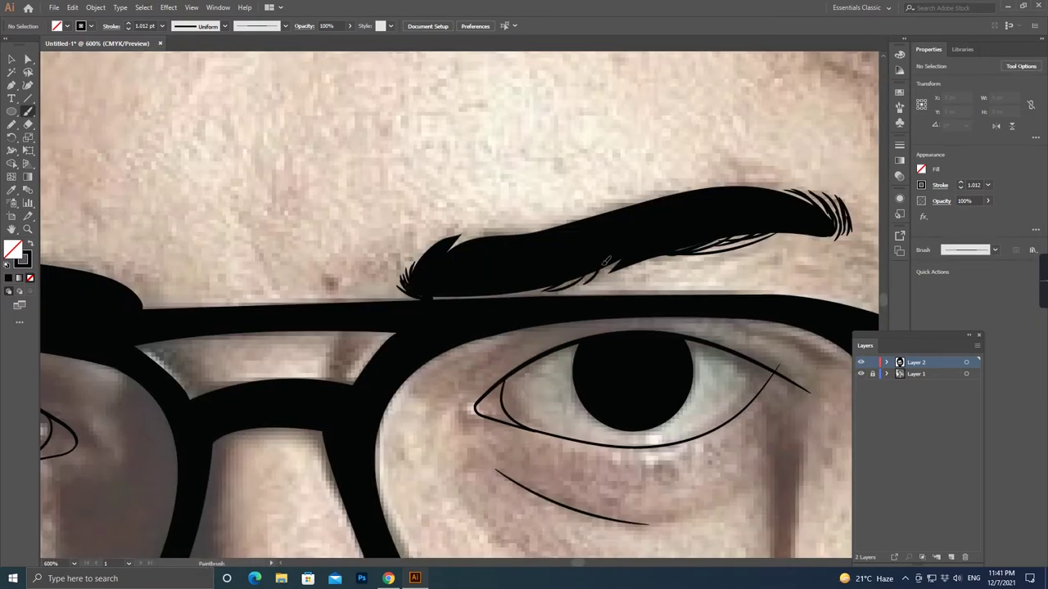
scroll(381, 260, left, 5)
drag(360, 260, 391, 293)
drag(632, 277, 655, 307)
drag(658, 284, 671, 309)
mouse_move(211, 248)
mouse_down()
mouse_move(329, 264)
mouse_move(397, 247)
mouse_up()
drag(332, 260, 418, 244)
drag(298, 266, 430, 233)
Zoom out to the whole face and hide the reference photo layer.
scroll(558, 274, down, 1)
key(ctrl+1)
click(860, 375)
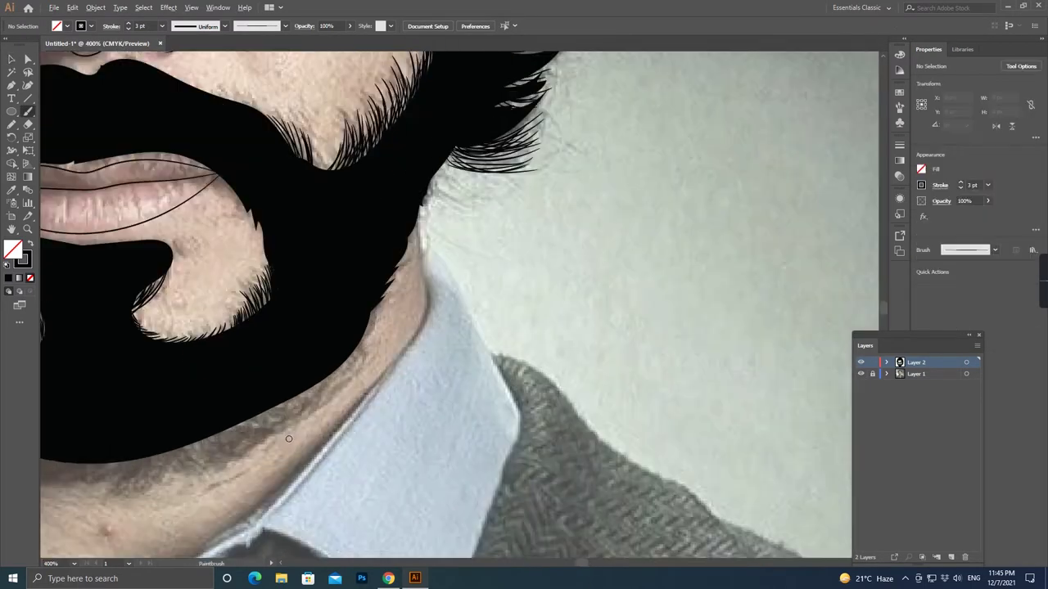
Paint hair strands along the jawline under the beard.
mouse_move(392, 305)
mouse_down()
mouse_move(297, 355)
mouse_move(325, 342)
mouse_up()
mouse_move(434, 262)
mouse_down()
mouse_move(311, 349)
mouse_move(246, 378)
mouse_up()
drag(304, 365, 234, 385)
drag(362, 341, 205, 397)
drag(442, 216, 381, 308)
drag(426, 244, 622, 142)
drag(335, 293, 598, 200)
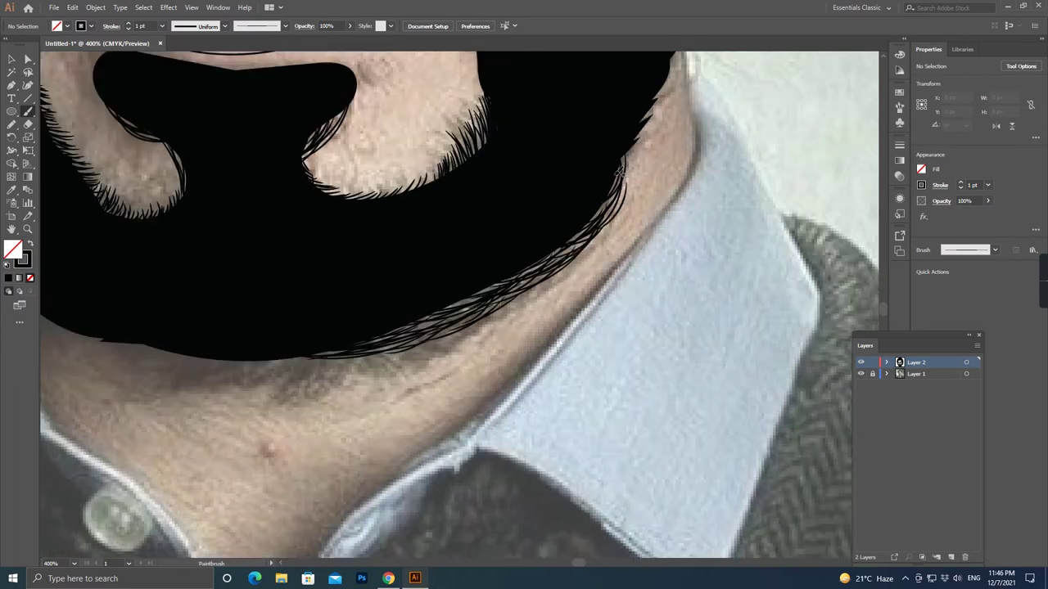
Add strands along the lower and left jawline and the beard's bottom edge.
drag(390, 289, 566, 290)
mouse_move(455, 317)
mouse_down()
mouse_move(624, 287)
mouse_move(727, 218)
mouse_up()
mouse_move(573, 304)
mouse_down()
mouse_move(685, 268)
mouse_move(782, 189)
mouse_up()
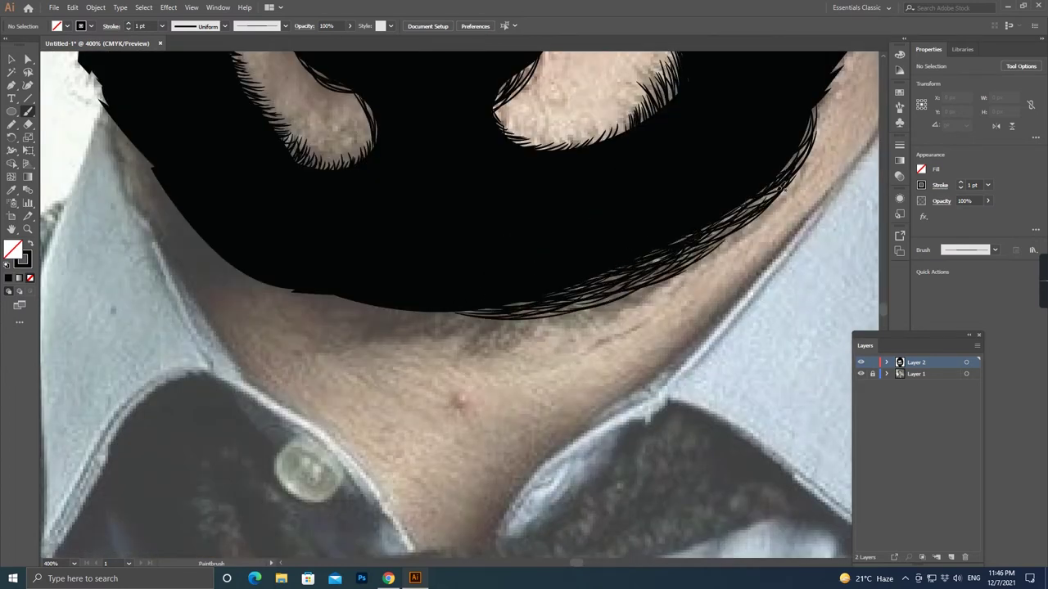
drag(155, 174, 434, 314)
drag(127, 131, 510, 321)
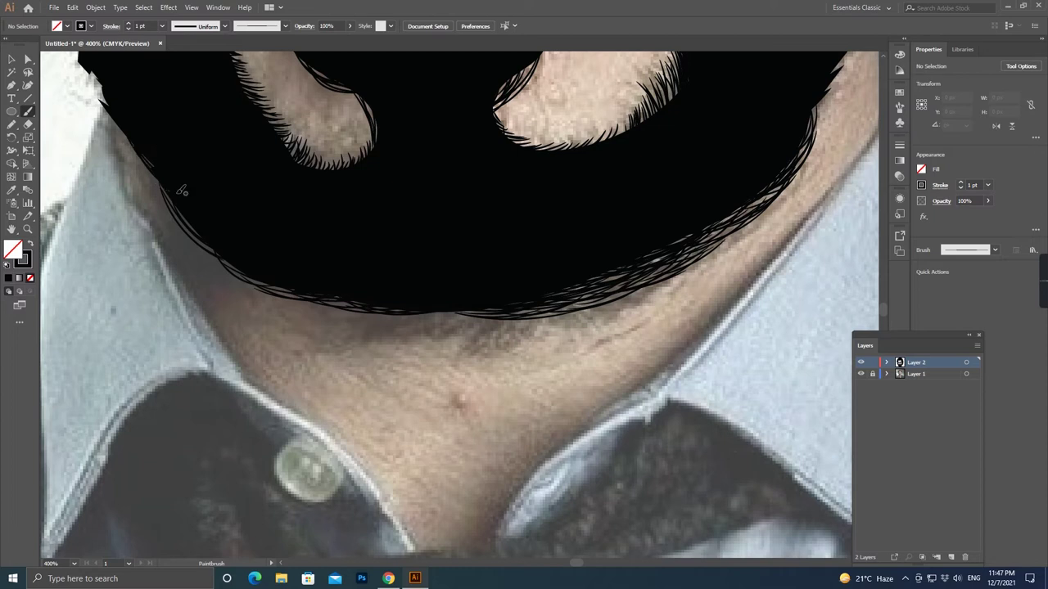
drag(549, 281, 286, 412)
drag(411, 382, 498, 328)
drag(283, 435, 383, 388)
drag(455, 341, 537, 237)
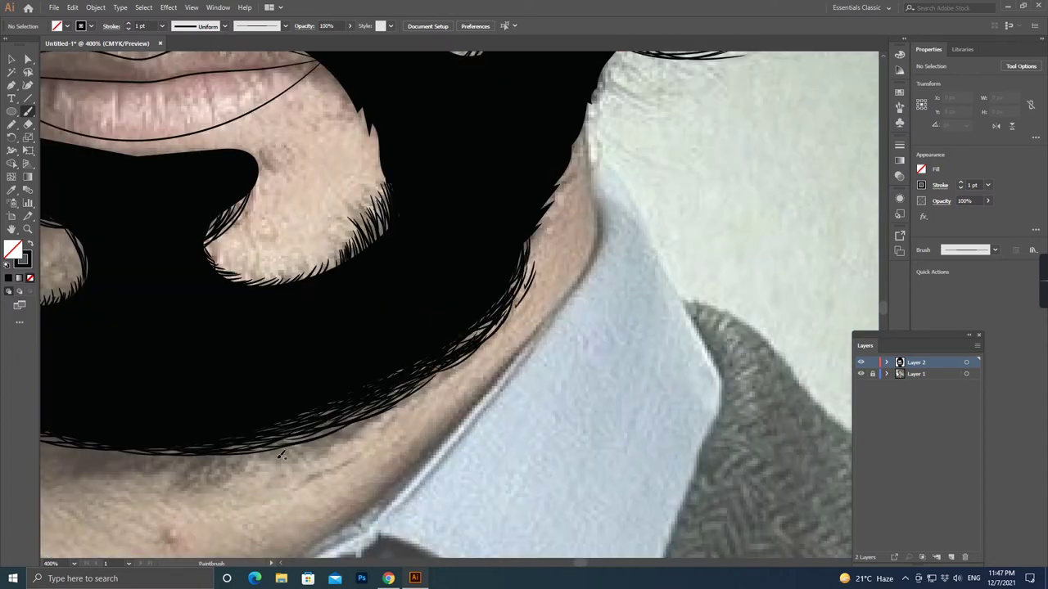
Densely fringe the lower beard edge beneath the chin, checking at full-face zoom.
key(ctrl+0)
key(ctrl+plus)
key(ctrl+plus)
key(ctrl+plus)
drag(283, 487, 377, 470)
mouse_move(267, 506)
mouse_down()
mouse_move(420, 480)
mouse_move(483, 481)
mouse_up()
mouse_move(327, 501)
mouse_down()
mouse_move(532, 475)
mouse_move(564, 455)
mouse_up()
drag(246, 484, 303, 463)
drag(336, 504, 573, 452)
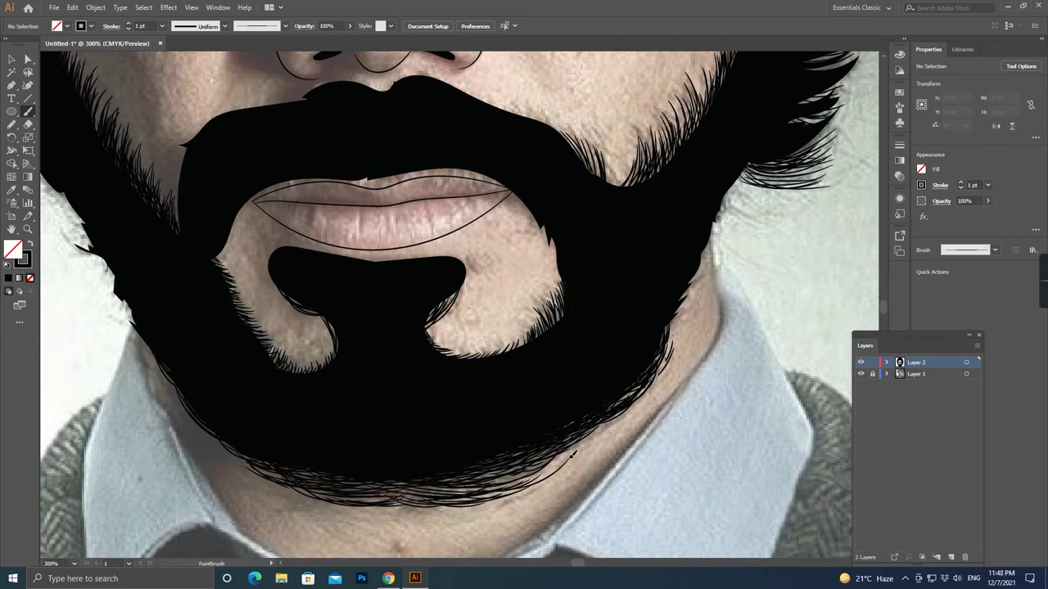
key(ctrl+0)
key(ctrl+plus)
key(ctrl+plus)
key(ctrl+plus)
key(ctrl+minus)
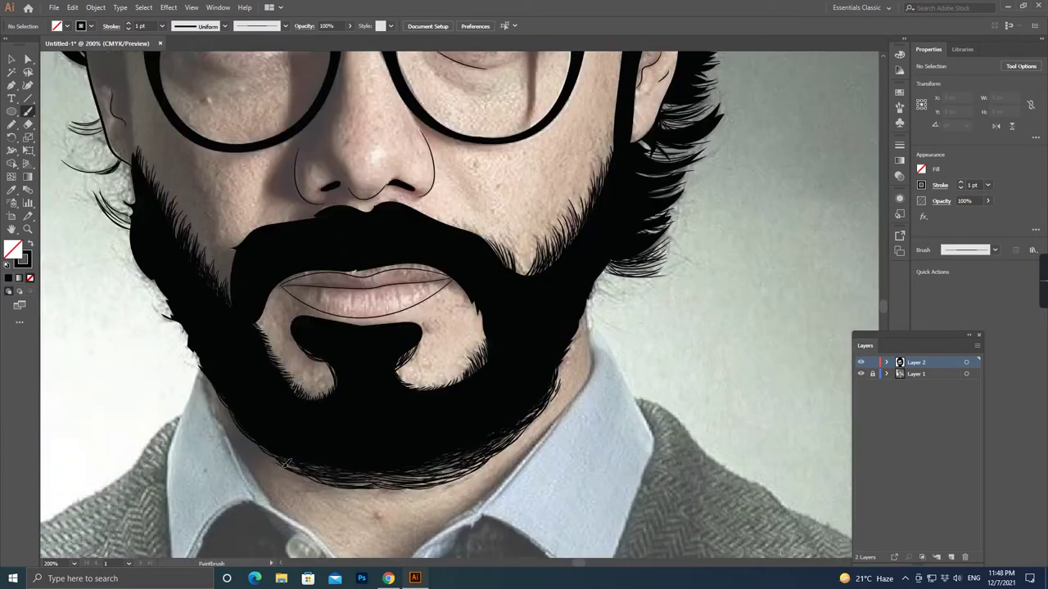
With the Paintbrush, paint thin strands along the forehead hairline.
key(ctrl+0)
scroll(449, 183, up, 3)
scroll(449, 184, up, 2)
key(v)
key(b)
key(ctrl+minus)
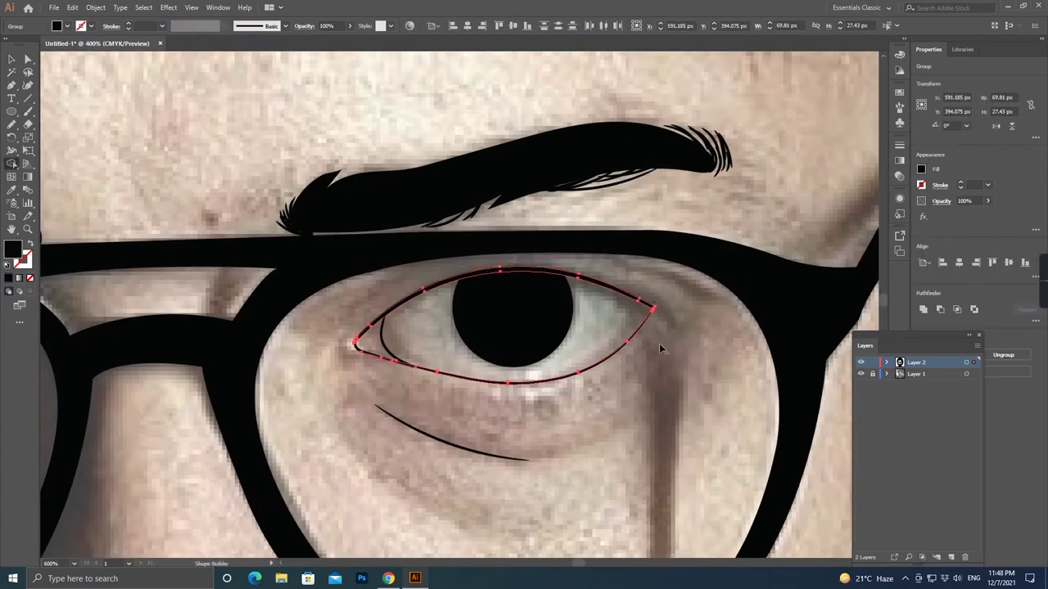
key(ctrl+0)
scroll(241, 385, up, 3)
drag(124, 338, 239, 316)
drag(97, 326, 245, 311)
drag(144, 341, 255, 309)
mouse_move(182, 352)
mouse_down()
mouse_move(272, 304)
mouse_move(384, 321)
mouse_up()
Add strands along the top curve of the forehead above the hairline.
drag(344, 293, 393, 368)
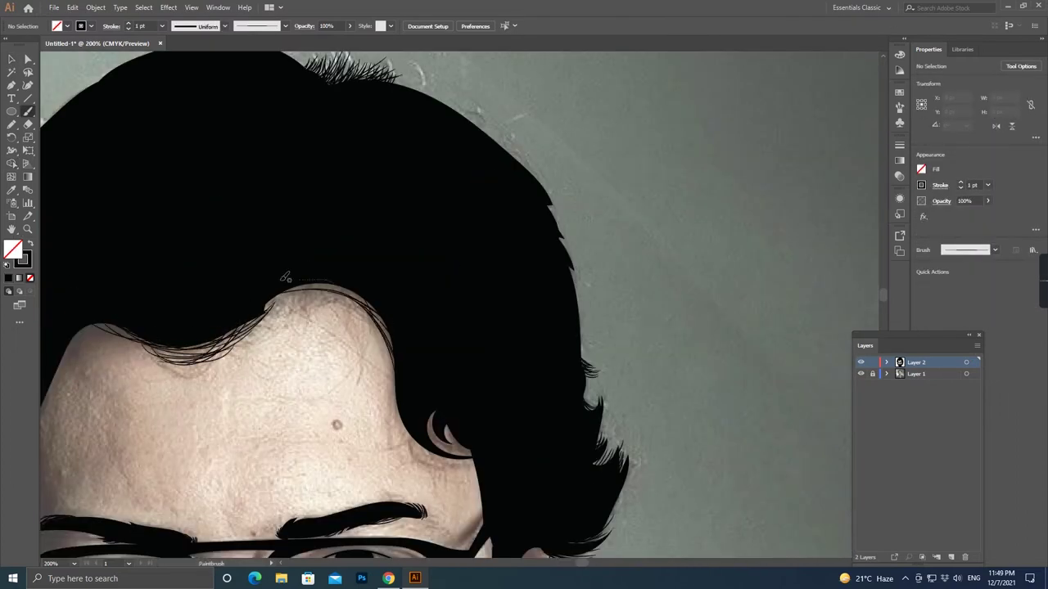
scroll(364, 354, up, 1)
scroll(360, 352, up, 4)
scroll(343, 327, down, 4)
drag(260, 297, 434, 383)
scroll(334, 303, down, 3)
scroll(327, 295, down, 2)
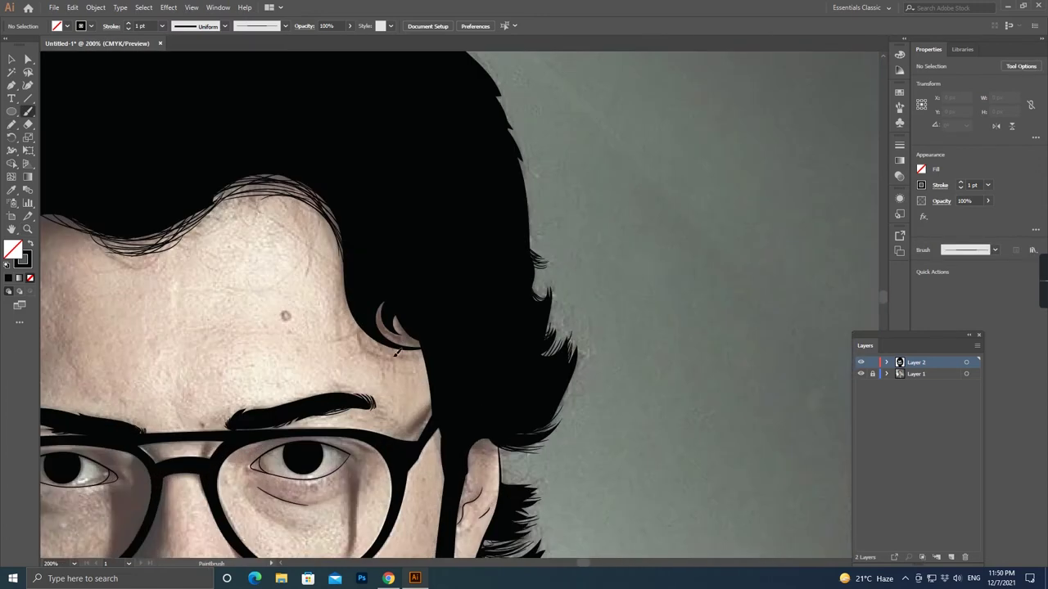
scroll(320, 290, right, 4)
Paint strands below and along the inner hair curl by the temple.
drag(378, 318, 306, 283)
drag(376, 291, 317, 235)
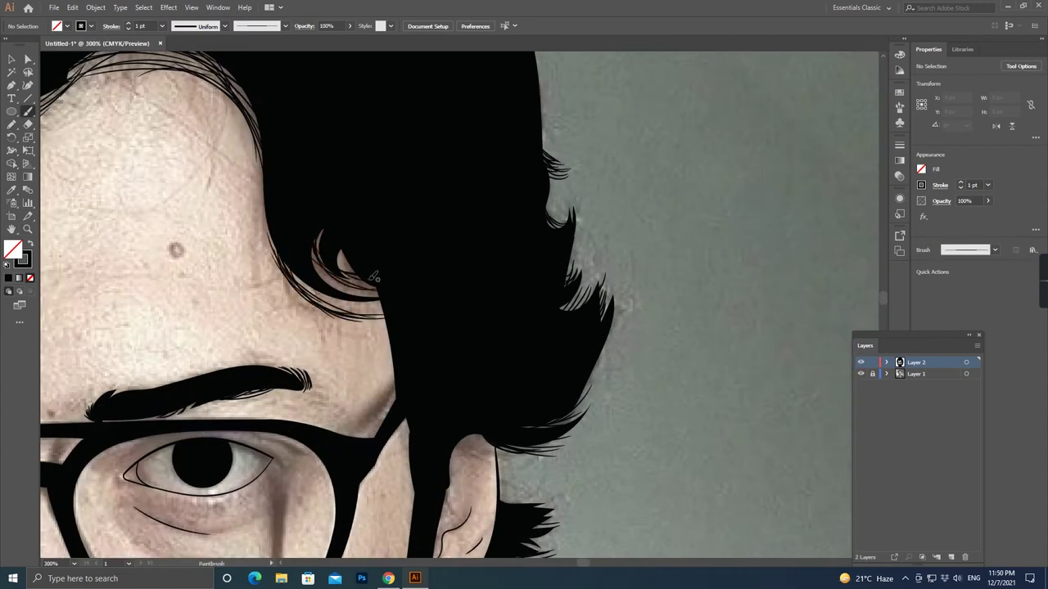
scroll(467, 295, left, 2)
scroll(467, 295, down, 2)
scroll(467, 295, down, 2)
key(ctrl+1)
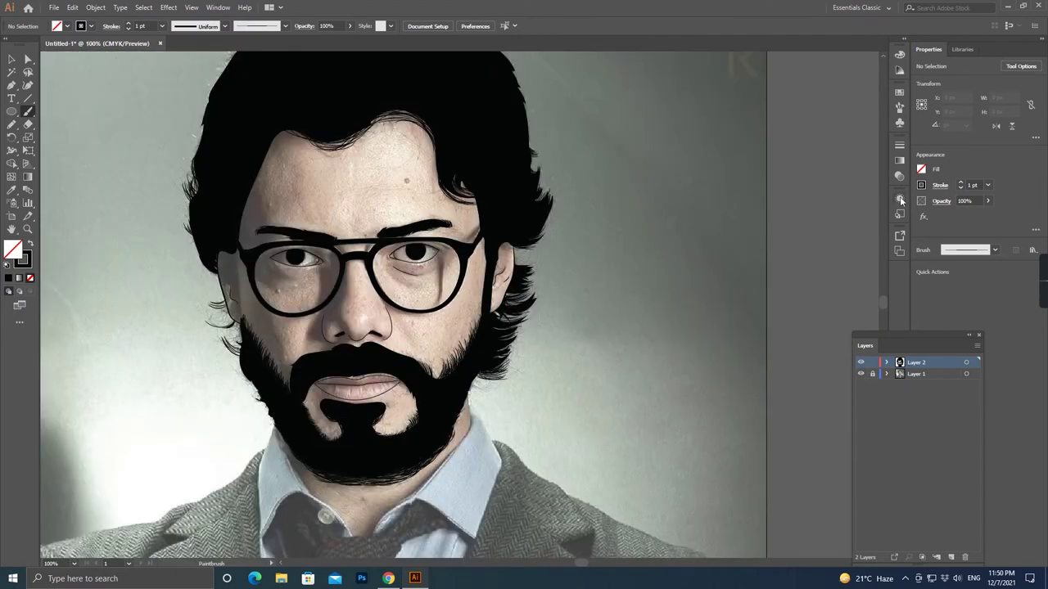
Paint strands along the beard's outer edge and clear the selection.
scroll(244, 437, up, 4)
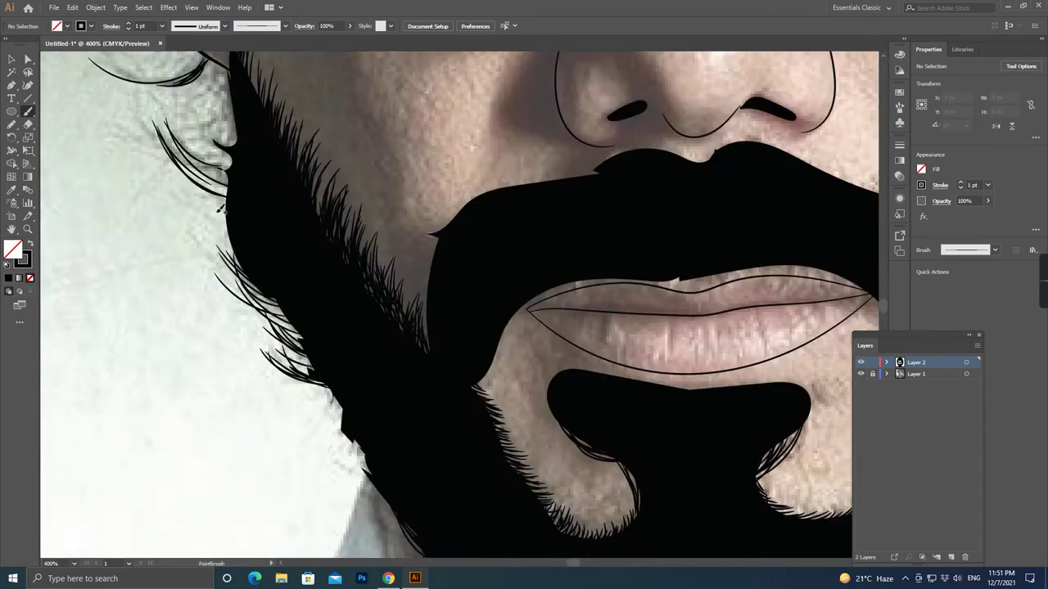
scroll(236, 258, up, 2)
scroll(236, 258, left, 2)
scroll(326, 319, up, 2)
scroll(326, 319, left, 2)
drag(298, 288, 401, 358)
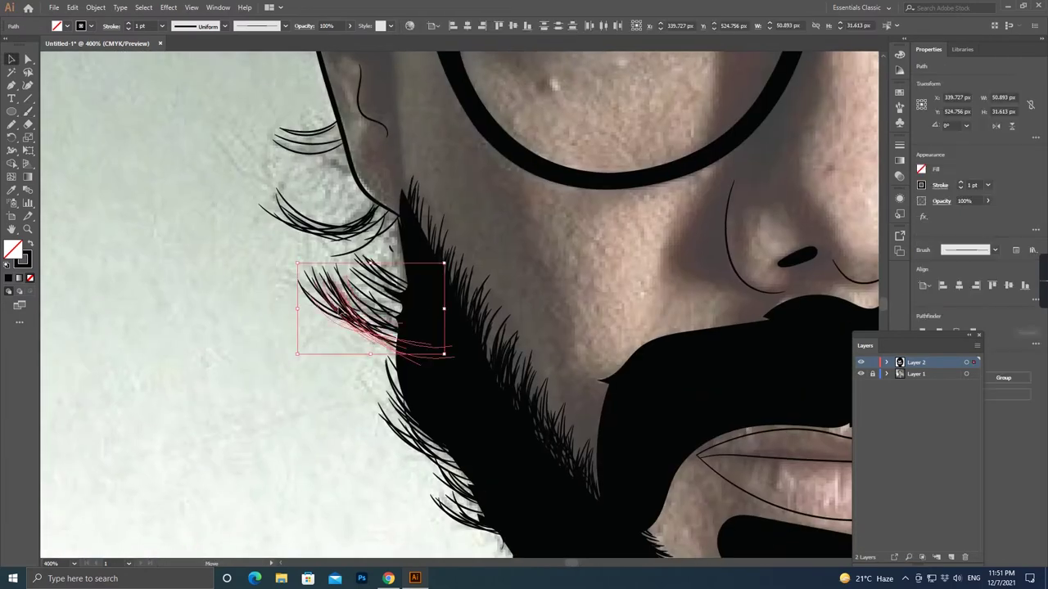
key(ctrl+0)
scroll(431, 306, up, 5)
click(431, 307)
Trace the outer edge of the shirt collar with a 3 pt black brush stroke.
key(b)
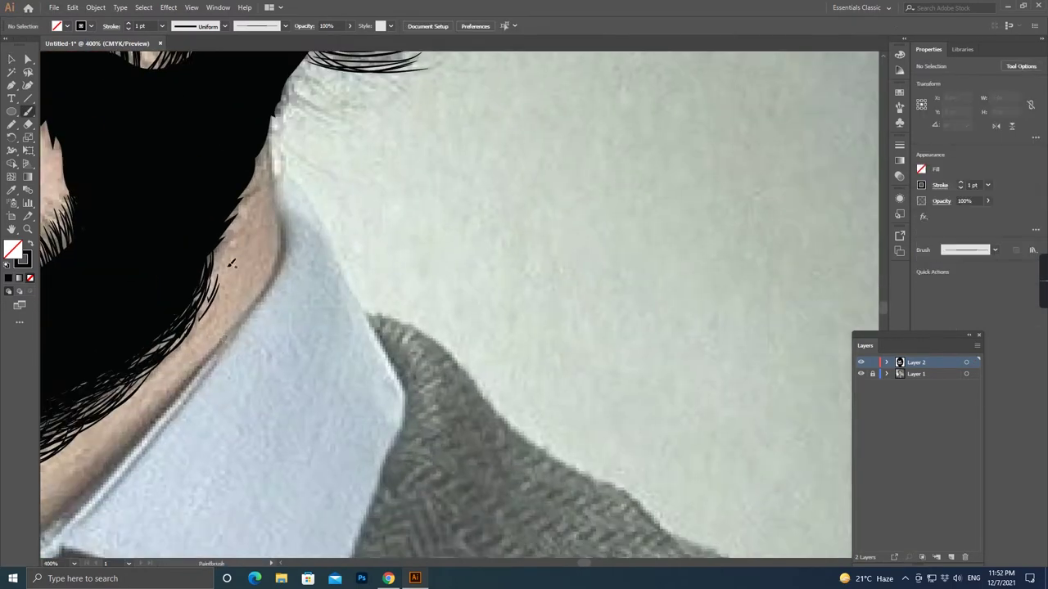
scroll(232, 263, up, 2)
scroll(229, 167, up, 1)
scroll(374, 391, down, 3)
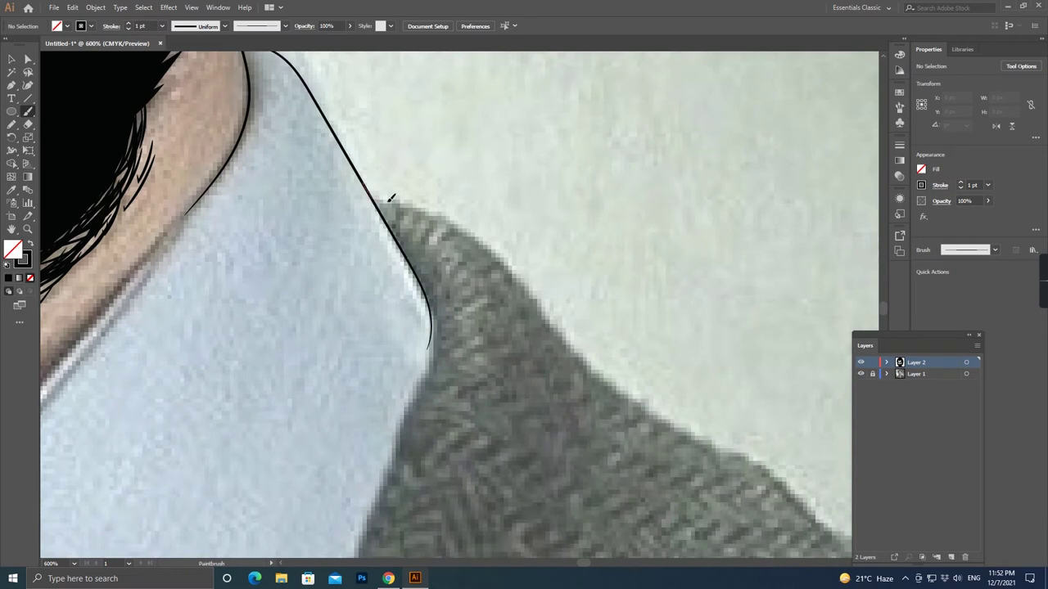
scroll(512, 239, left, 5)
scroll(358, 415, down, 5)
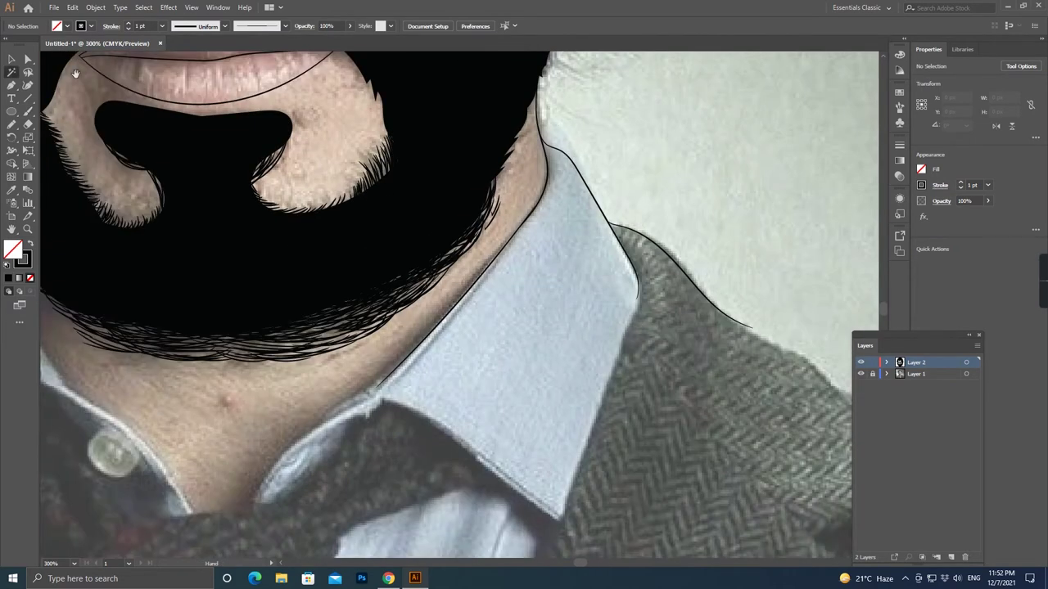
scroll(603, 243, up, 3)
scroll(241, 386, up, 2)
scroll(241, 386, right, 3)
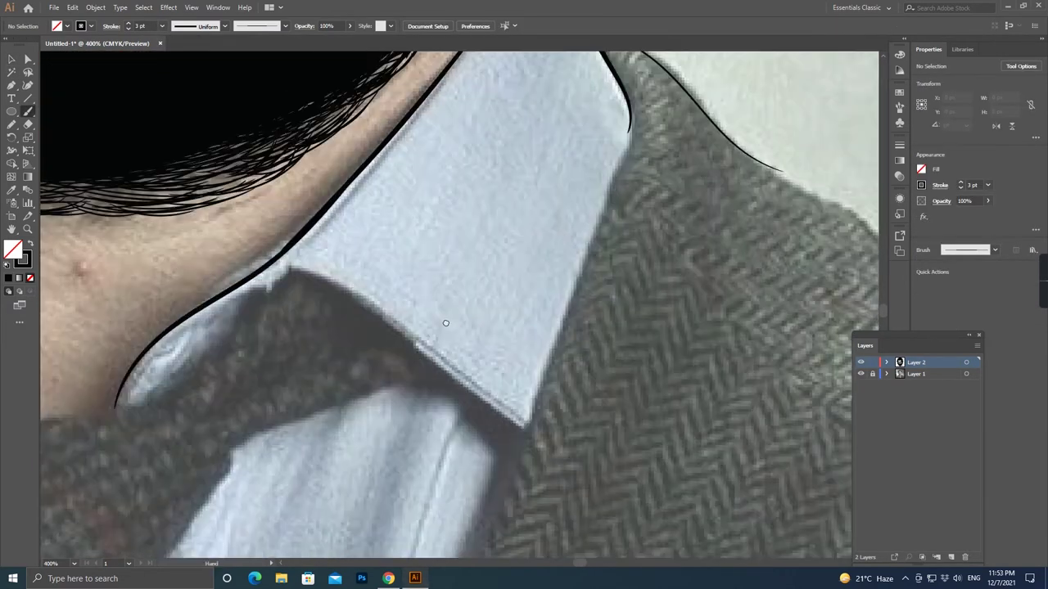
scroll(439, 146, right, 4)
scroll(440, 146, up, 1)
drag(82, 342, 85, 342)
Outline the other collar side and the collar around the tie knot.
scroll(123, 350, down, 1)
scroll(155, 357, left, 3)
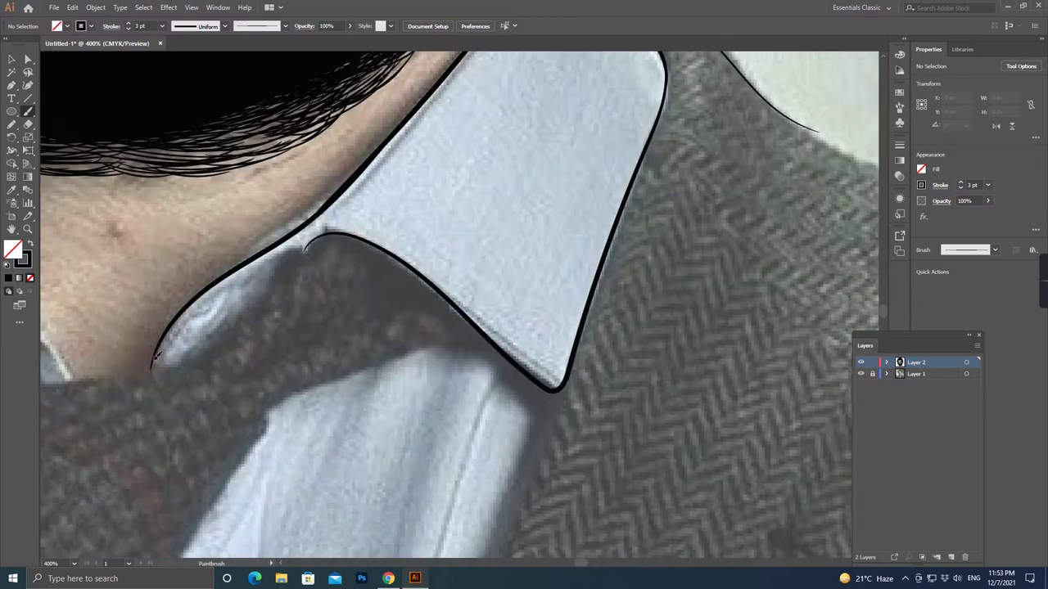
drag(337, 230, 338, 230)
scroll(338, 230, up, 3)
scroll(480, 304, up, 3)
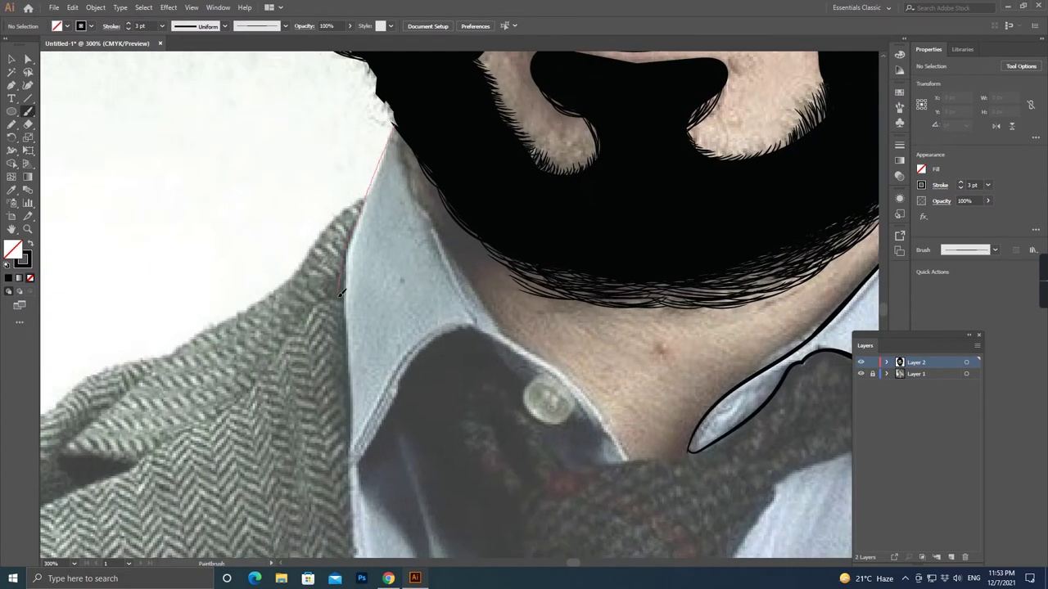
drag(371, 188, 371, 188)
scroll(368, 204, down, 2)
scroll(360, 237, right, 1)
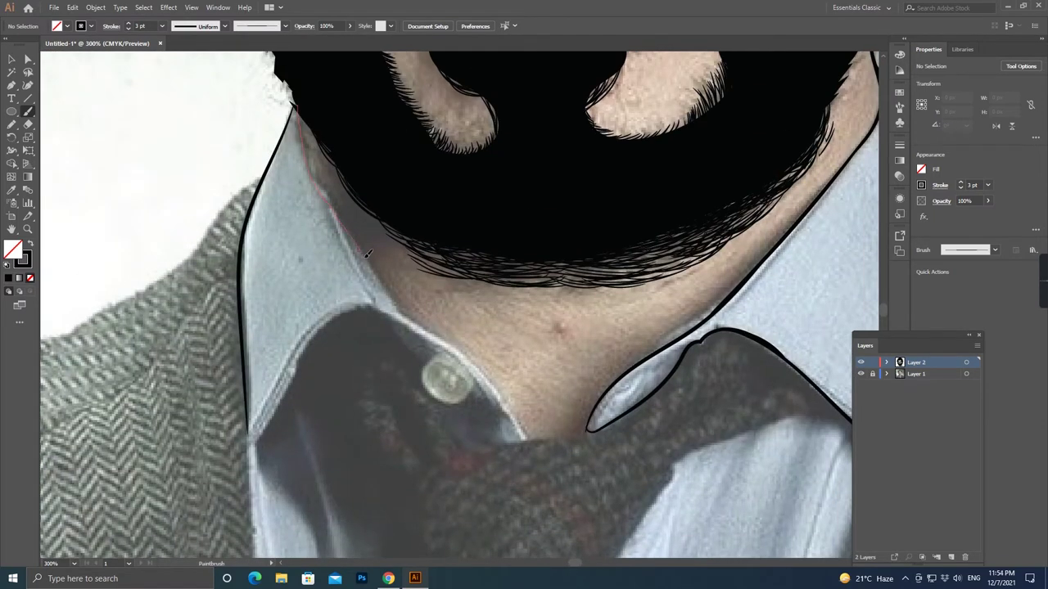
scroll(358, 260, down, 2)
drag(270, 315, 270, 314)
Outline the shirt front edges beside the tie and the tie edge to the page bottom.
scroll(285, 292, up, 2)
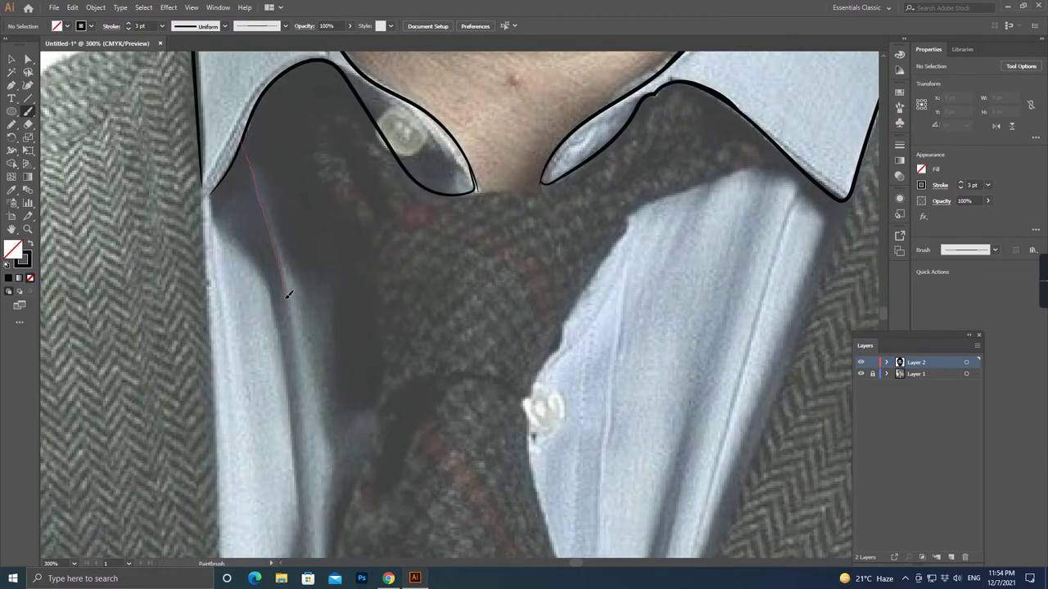
scroll(344, 344, left, 2)
scroll(377, 384, up, 1)
scroll(408, 422, up, 3)
scroll(409, 422, up, 3)
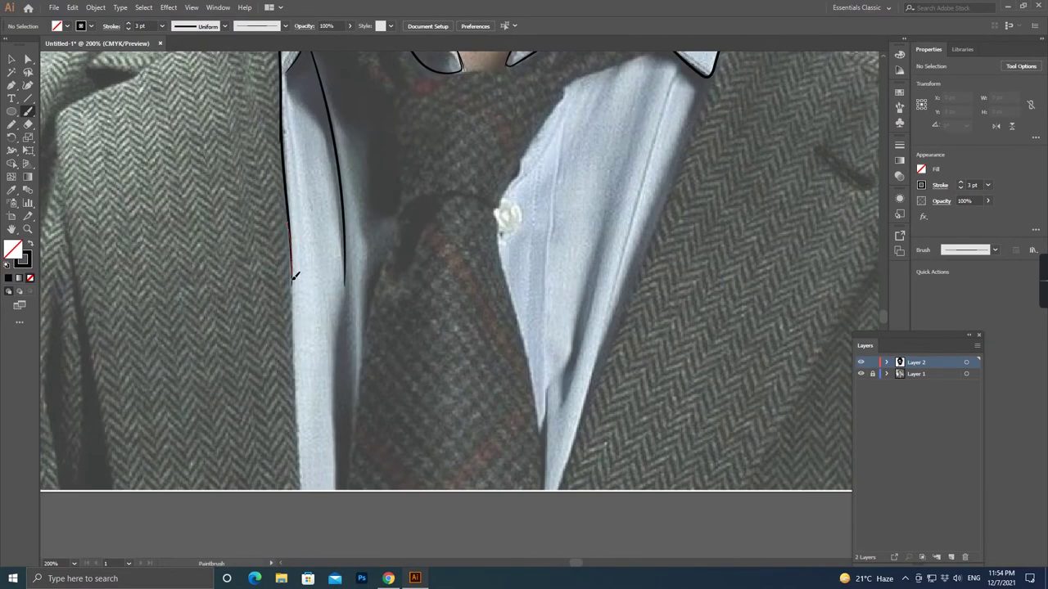
scroll(292, 280, right, 2)
scroll(273, 325, up, 1)
drag(473, 114, 401, 131)
drag(316, 390, 317, 392)
scroll(327, 246, left, 3)
drag(344, 110, 377, 164)
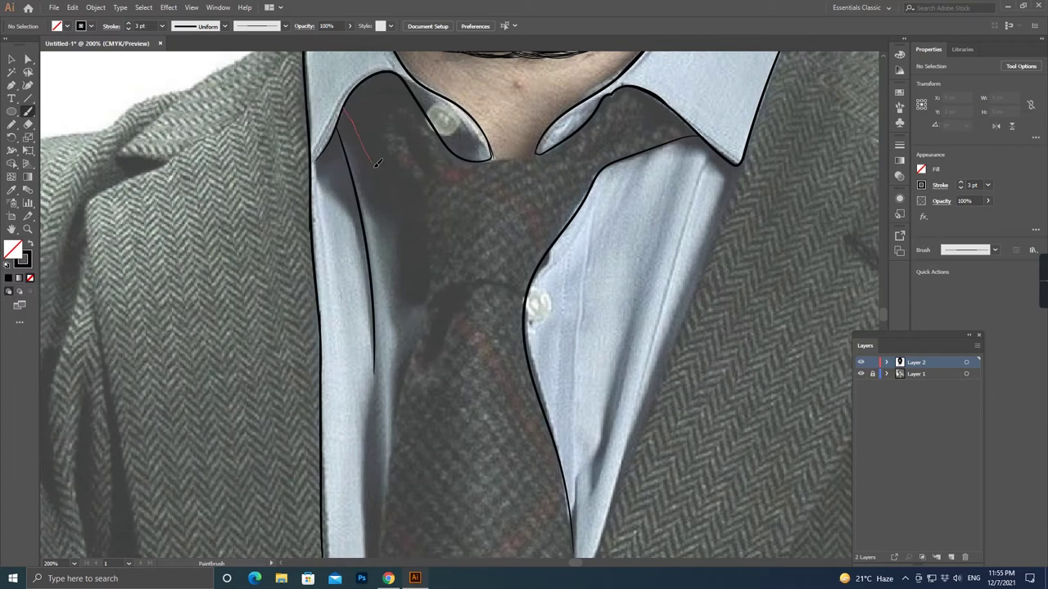
drag(382, 554, 365, 380)
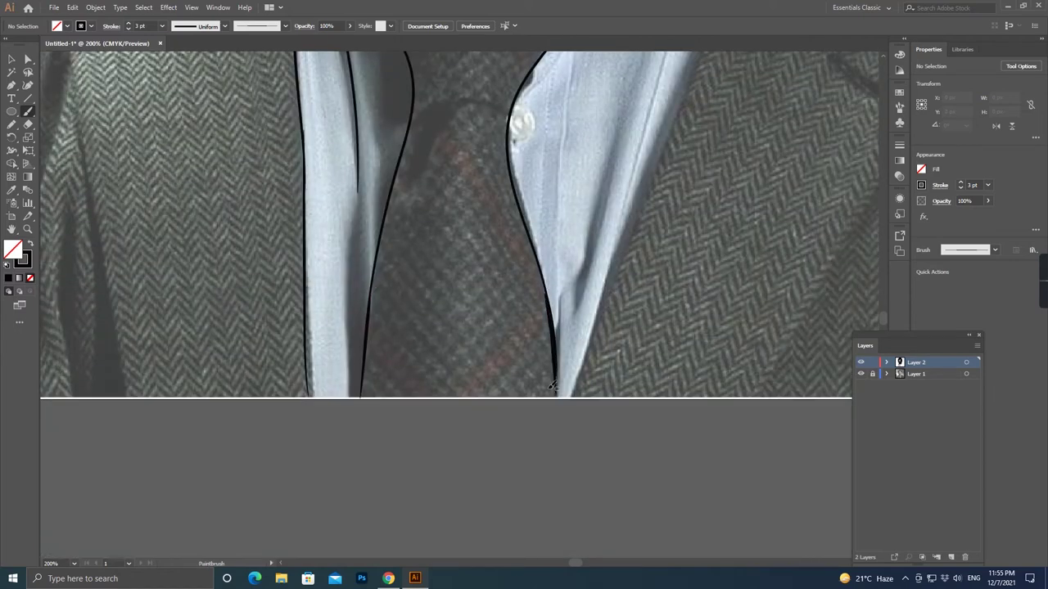
scroll(550, 299, up, 5)
scroll(166, 294, up, 4)
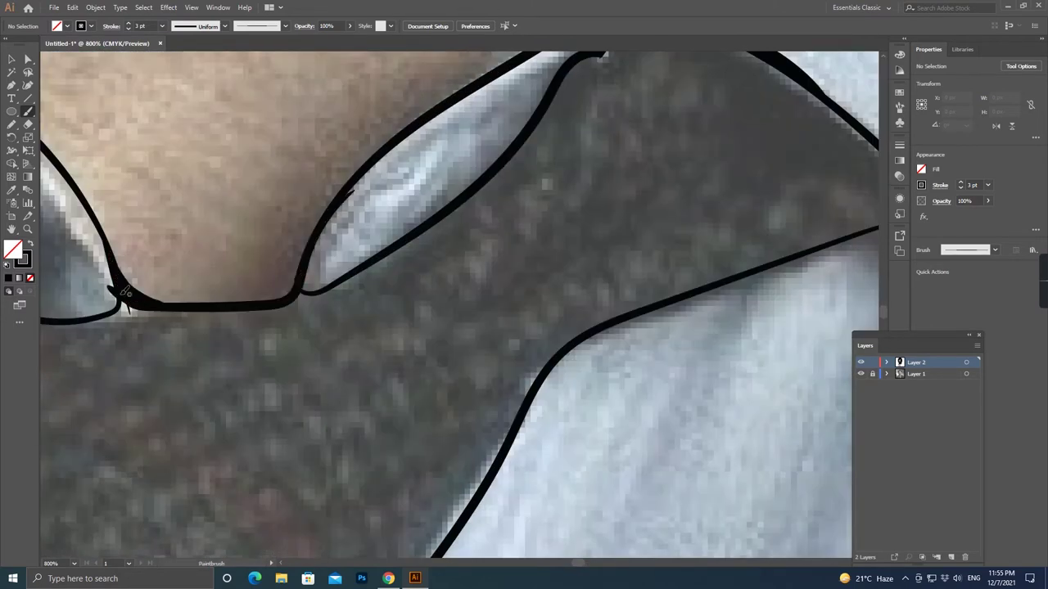
Set a 3 pt stroke and trace the top edge of the jacket shoulder.
scroll(123, 302, down, 5)
scroll(93, 170, up, 5)
scroll(93, 171, down, 3)
scroll(123, 245, up, 2)
drag(119, 150, 311, 291)
scroll(311, 291, down, 3)
click(162, 25)
click(172, 105)
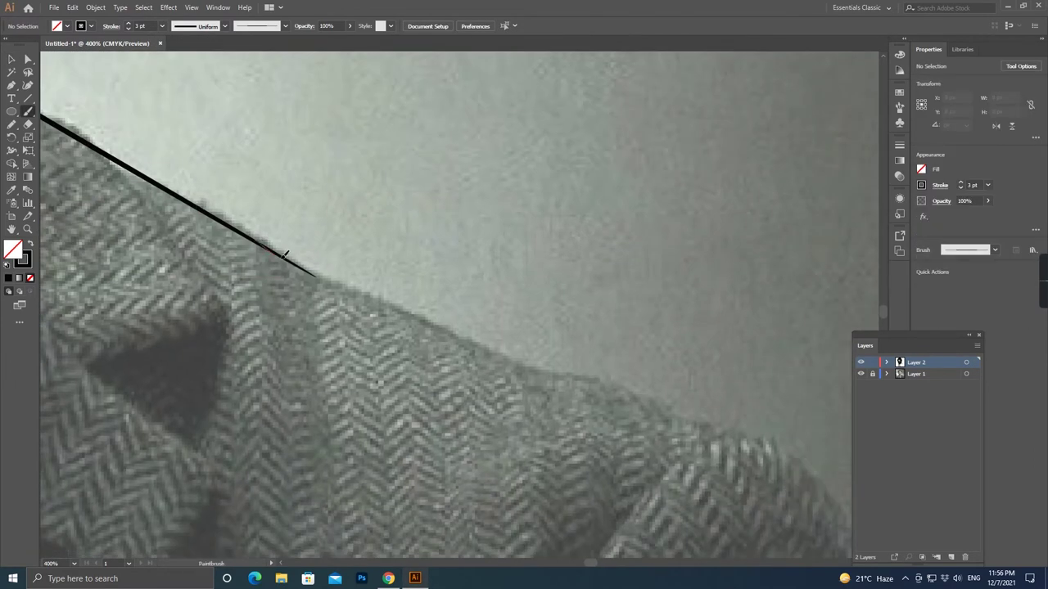
drag(725, 423, 725, 424)
Continue the shoulder outline down toward the sleeve and finish it.
scroll(670, 405, down, 1)
scroll(573, 270, down, 1)
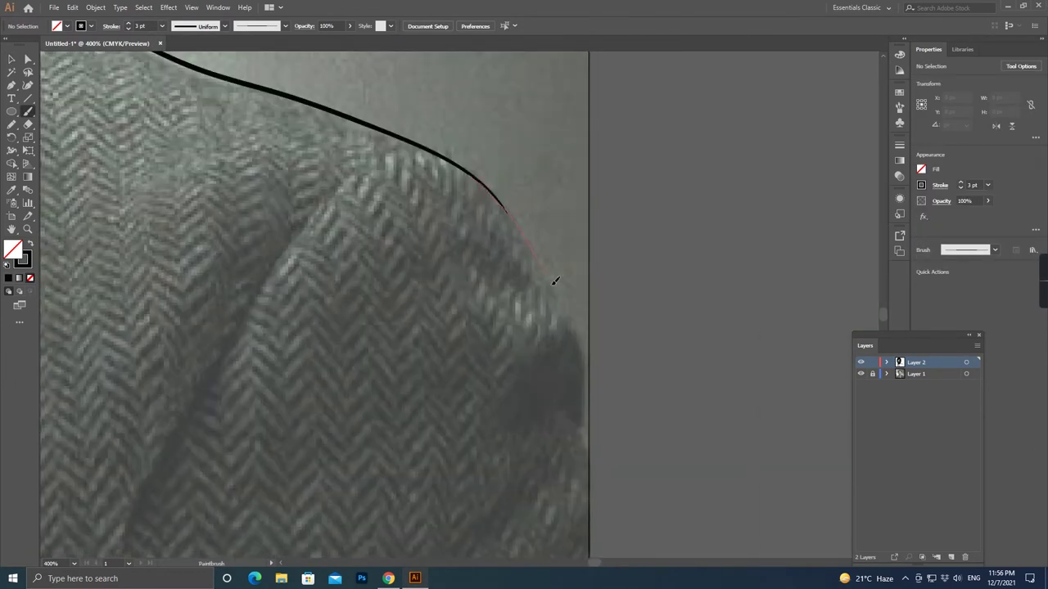
scroll(577, 245, down, 1)
scroll(333, 396, down, 1)
scroll(573, 196, up, 2)
drag(638, 126, 567, 197)
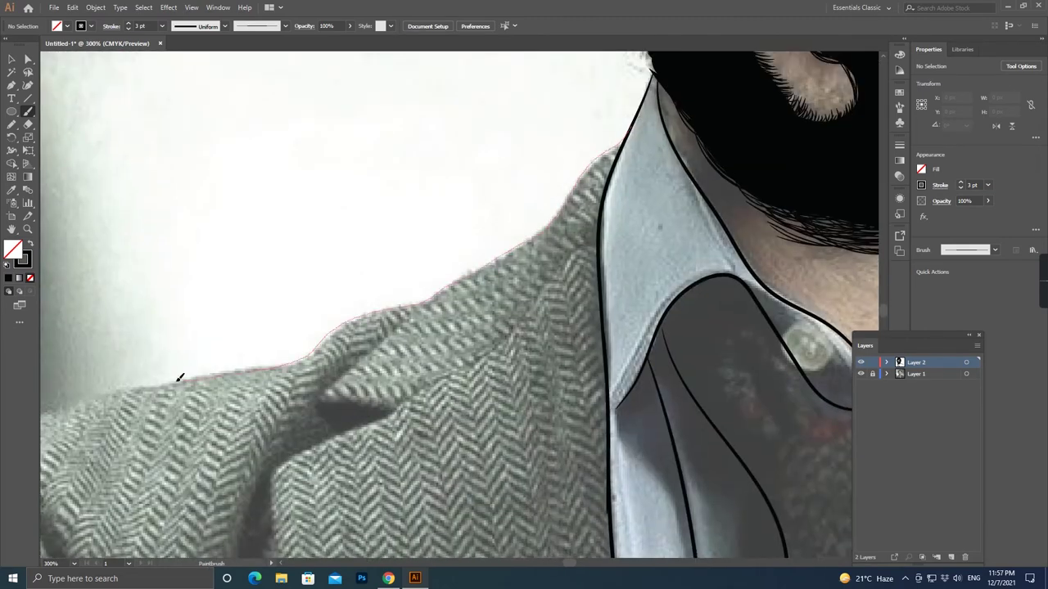
drag(211, 375, 211, 375)
scroll(204, 409, down, 3)
scroll(200, 450, left, 4)
Pan and zoom to bring the collar, face and lapel into view.
drag(663, 133, 393, 129)
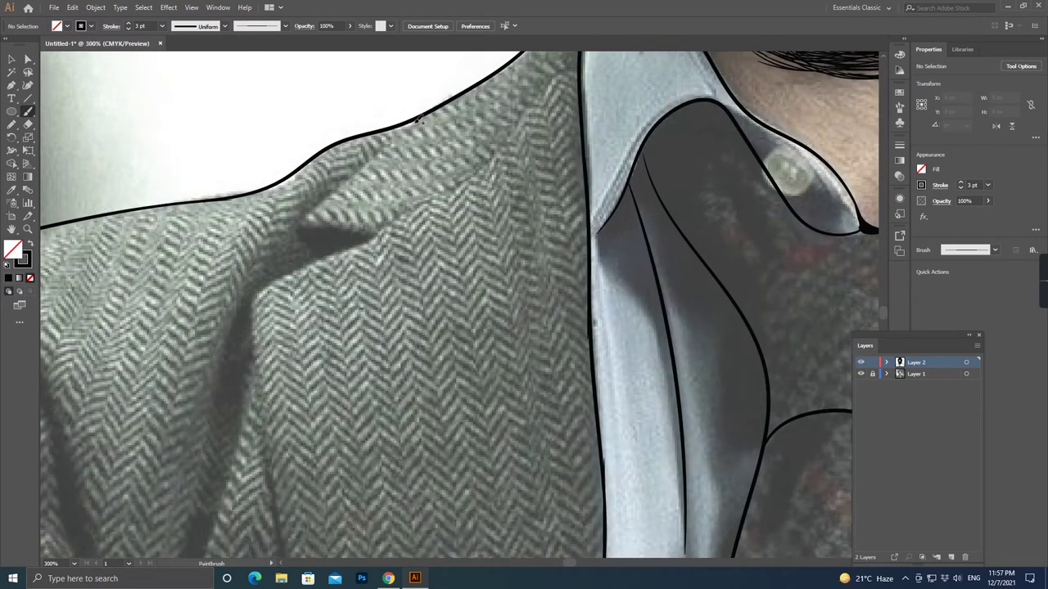
scroll(378, 233, down, 5)
scroll(492, 270, up, 2)
scroll(540, 290, up, 2)
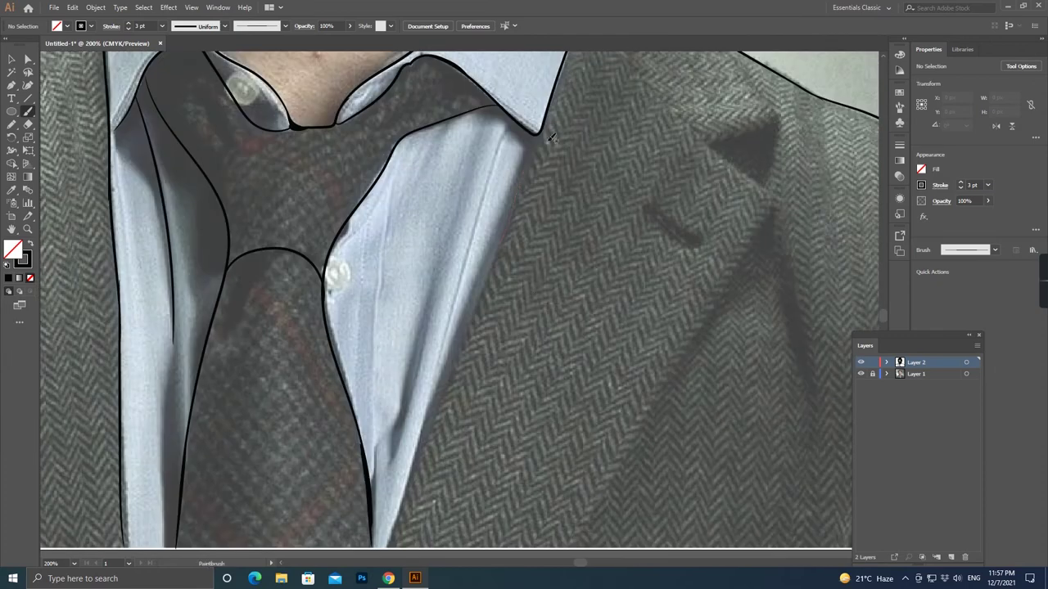
drag(782, 135, 503, 184)
scroll(496, 239, down, 3)
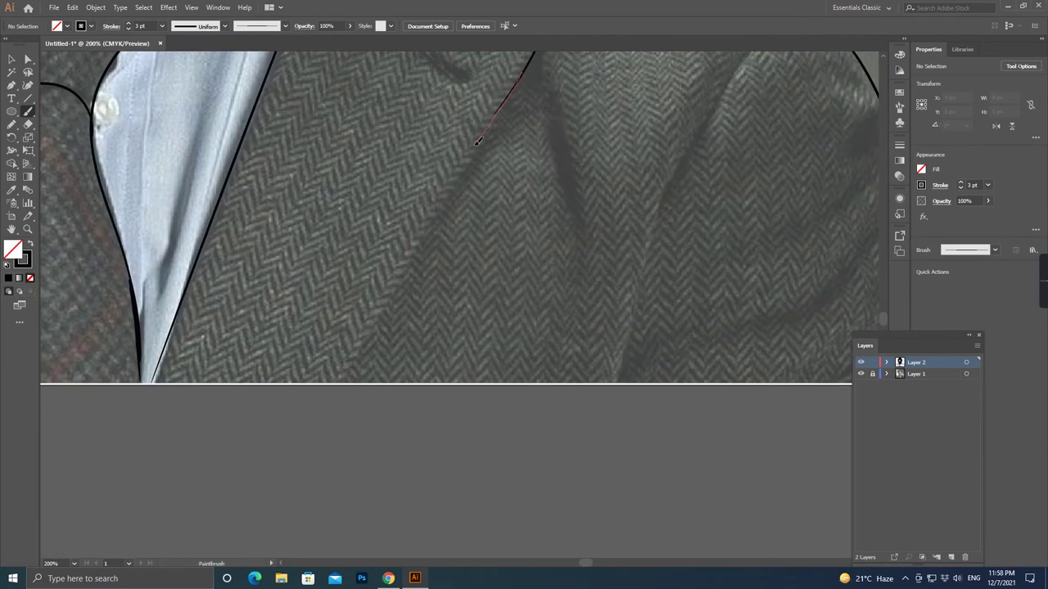
scroll(344, 381, up, 2)
scroll(344, 381, left, 1)
scroll(269, 322, up, 1)
scroll(345, 199, left, 2)
scroll(344, 198, down, 2)
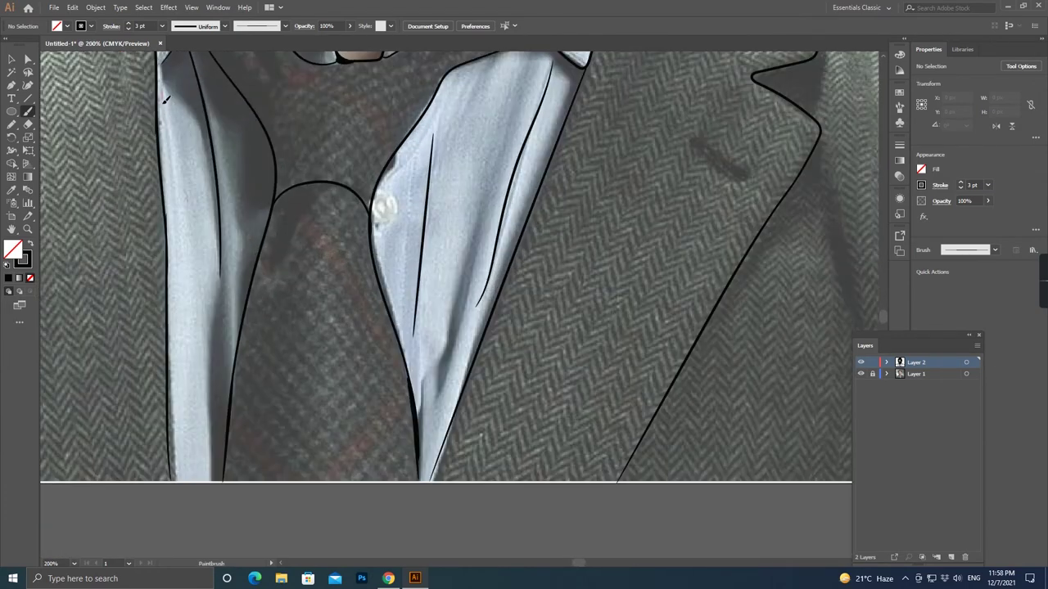
scroll(352, 196, up, 2)
scroll(365, 192, up, 1)
scroll(369, 190, up, 3)
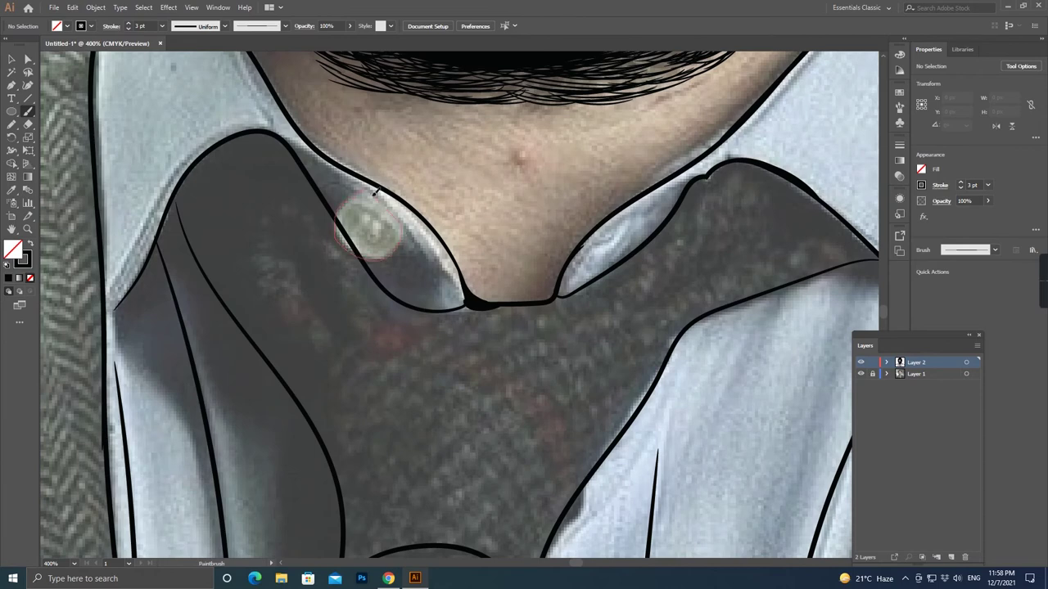
scroll(405, 273, down, 2)
scroll(404, 273, down, 2)
scroll(402, 264, up, 4)
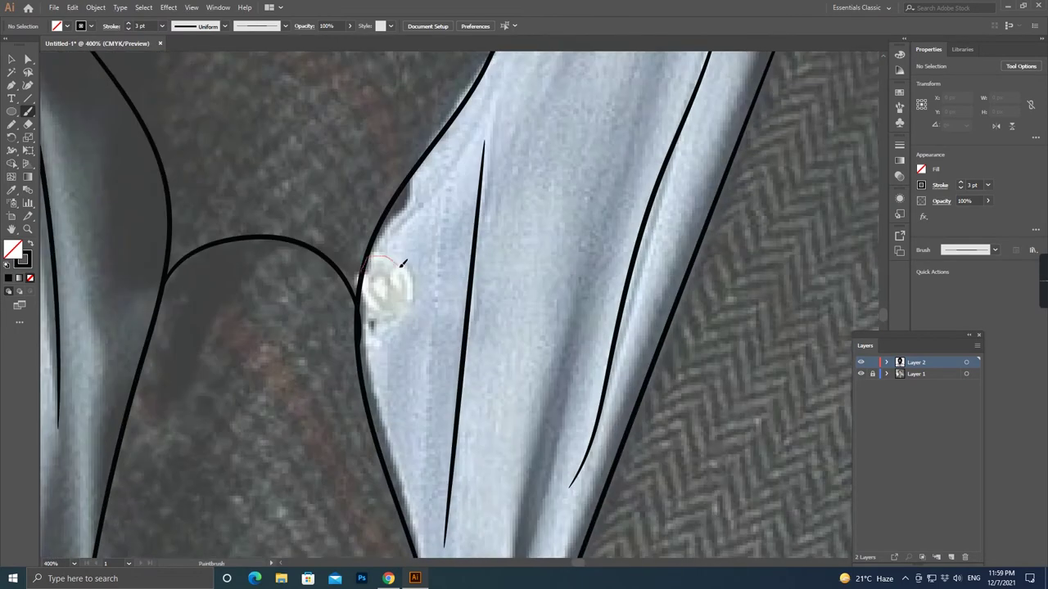
scroll(409, 179, down, 2)
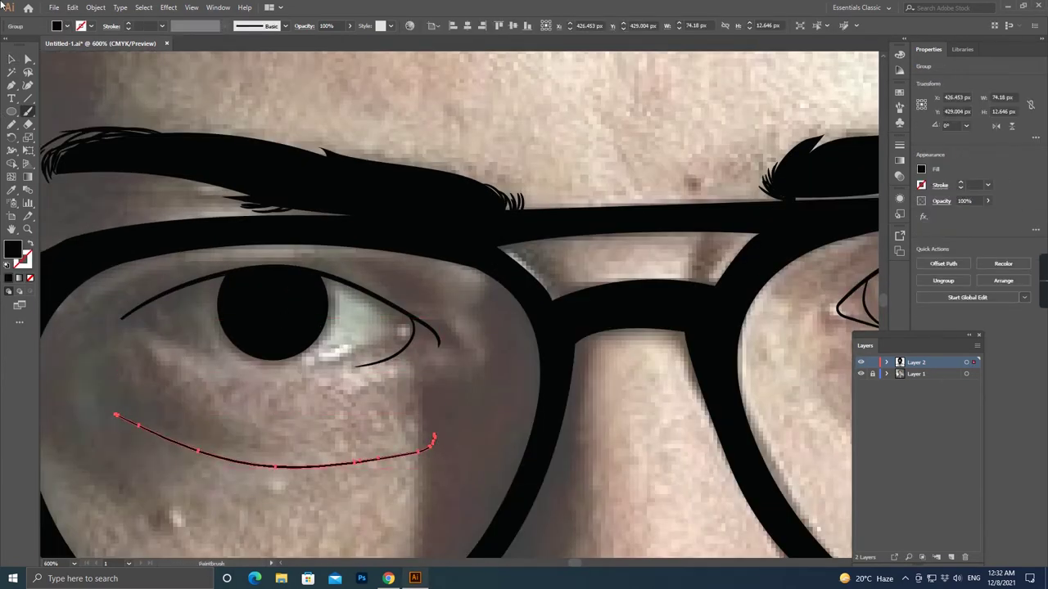
Paint a line along the lower eyelid and expand the eye outline into a filled shape.
key(ctrl+shift+a)
scroll(217, 355, up, 1)
drag(528, 334, 528, 336)
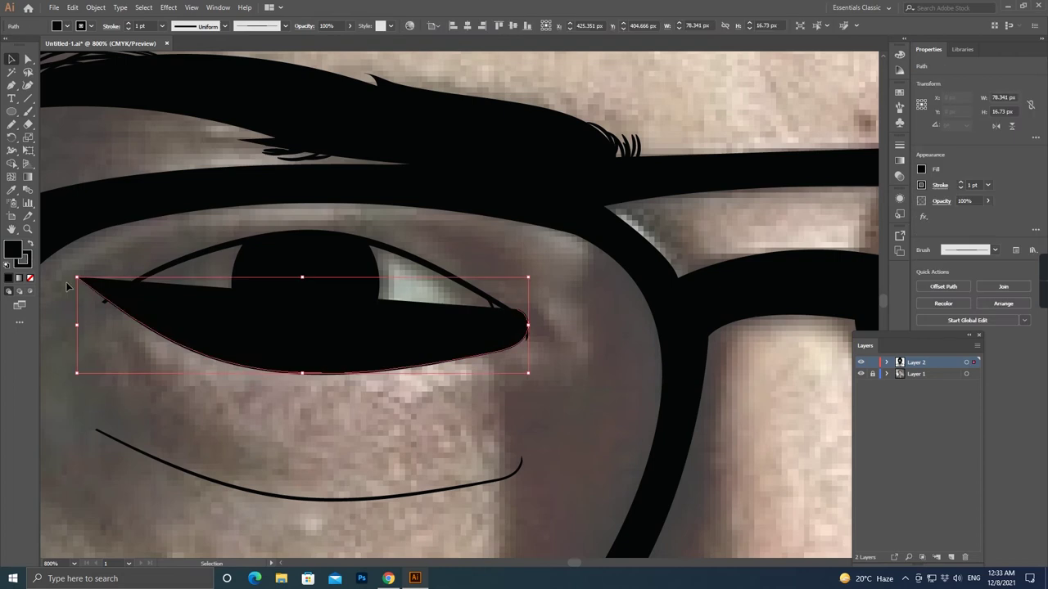
key(ctrl+minus)
key(ctrl+minus)
key(ctrl+plus)
key(ctrl+plus)
key(v)
click(96, 8)
click(129, 147)
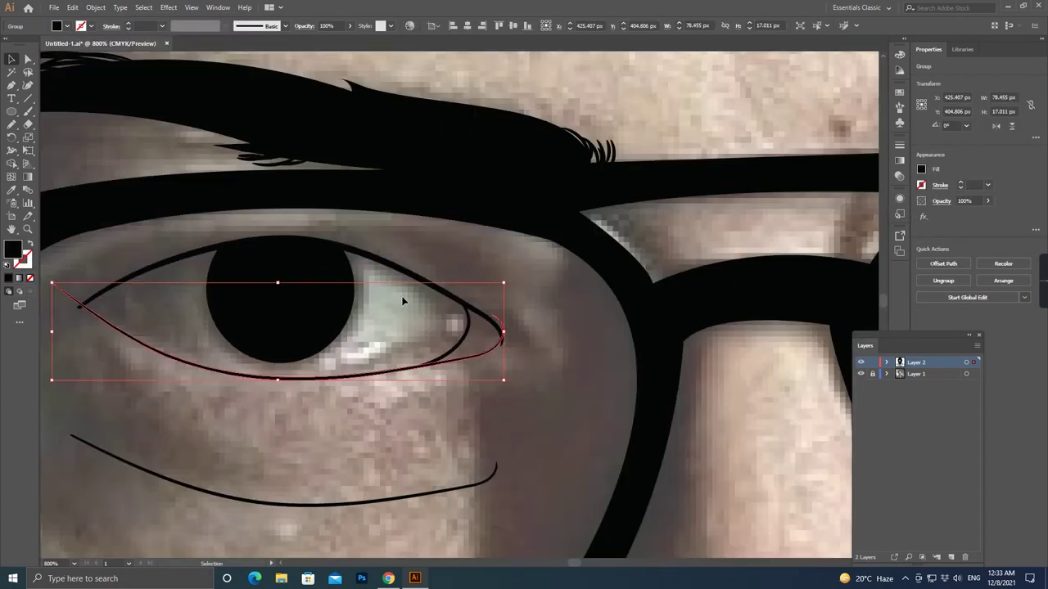
scroll(524, 343, up, 3)
key(shift+m)
key(v)
Draw a closed Pen path along the left edge and the suit's bottom.
scroll(440, 339, down, 5)
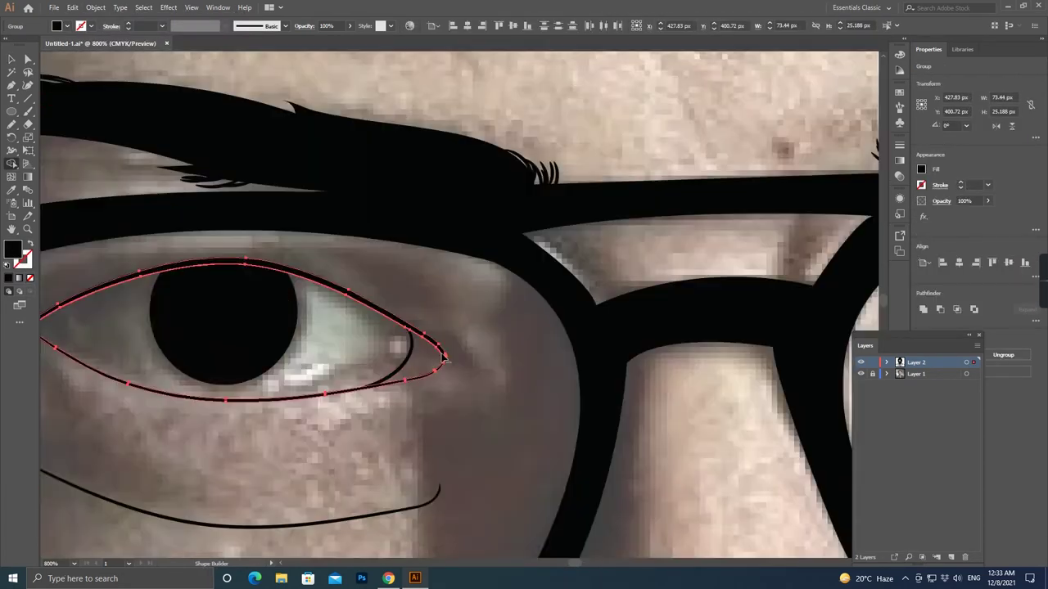
scroll(245, 327, down, 3)
key(ctrl+shift+a)
key(ctrl+plus)
scroll(409, 328, down, 5)
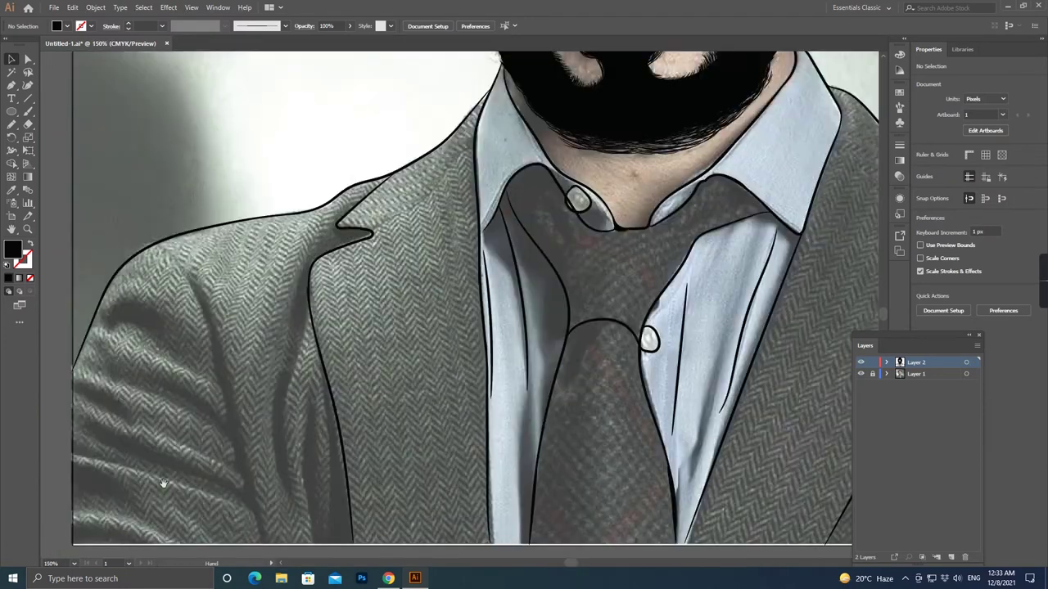
scroll(410, 327, down, 3)
key(p)
click(72, 237)
click(72, 445)
scroll(839, 451, right, 5)
click(759, 399)
click(761, 244)
Give the bottom outline path a 3 pt stroke and expand it into a shape.
key(shift+x)
key(ctrl+minus)
key(v)
click(630, 337)
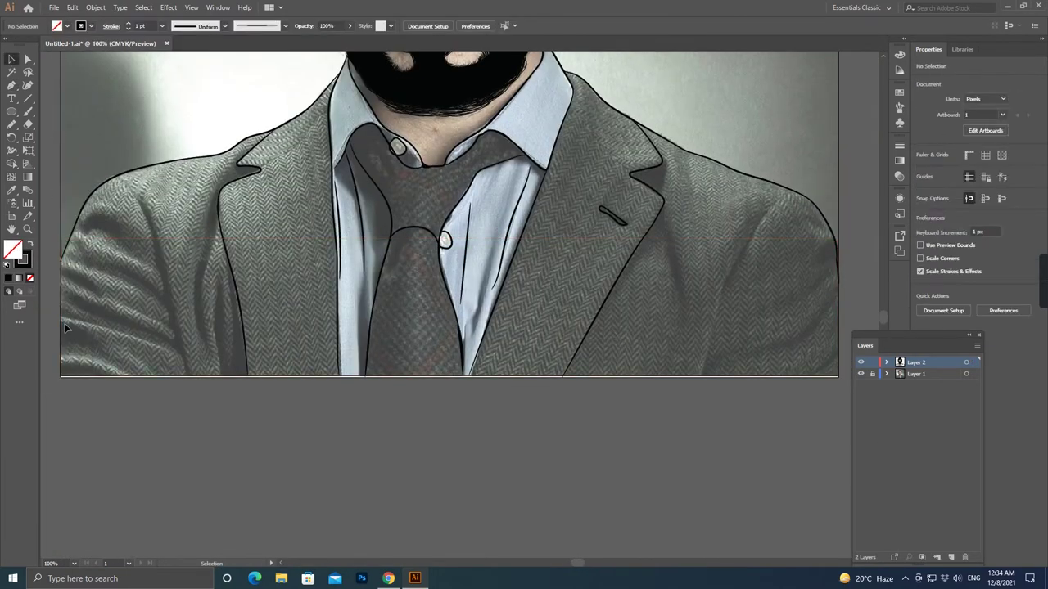
click(162, 25)
click(176, 100)
click(96, 7)
click(131, 184)
click(499, 351)
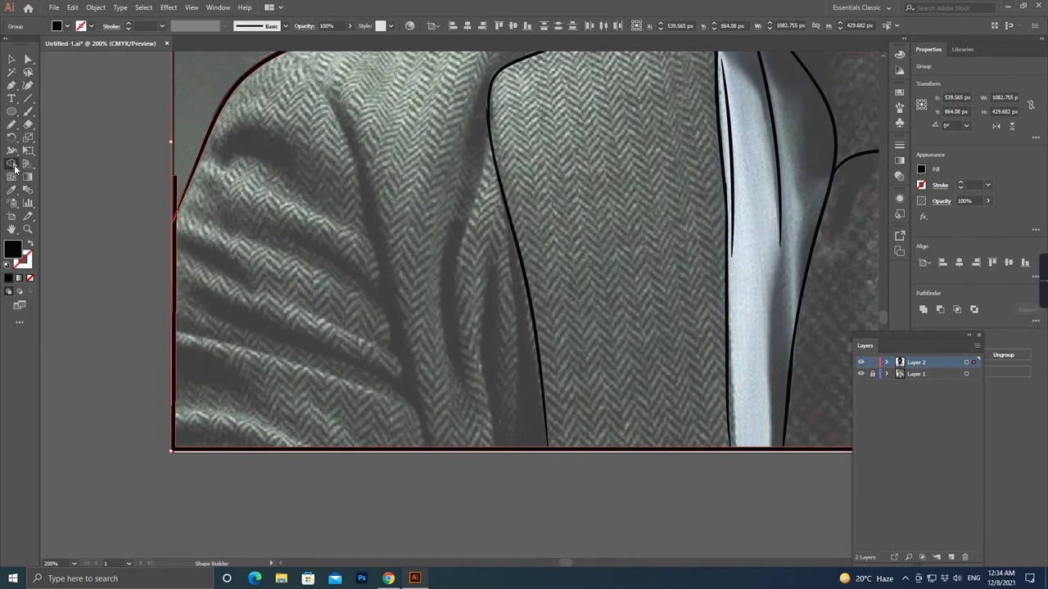
scroll(510, 264, down, 3)
scroll(281, 182, down, 1)
scroll(139, 158, down, 1)
click(139, 158)
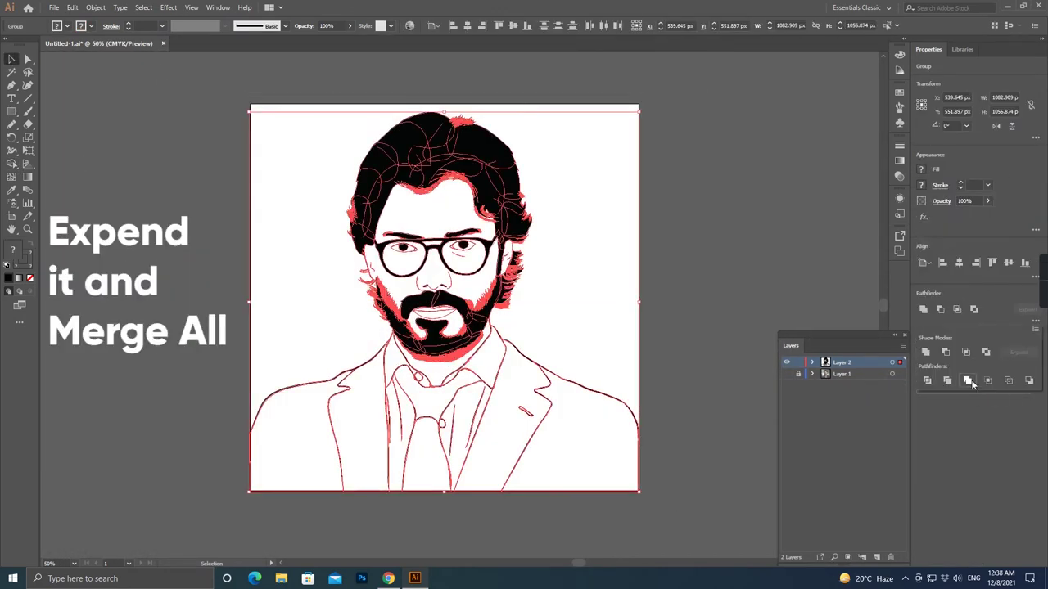
Merge the line art and place a peach f9ad8c rectangle behind it over the artboard.
click(968, 381)
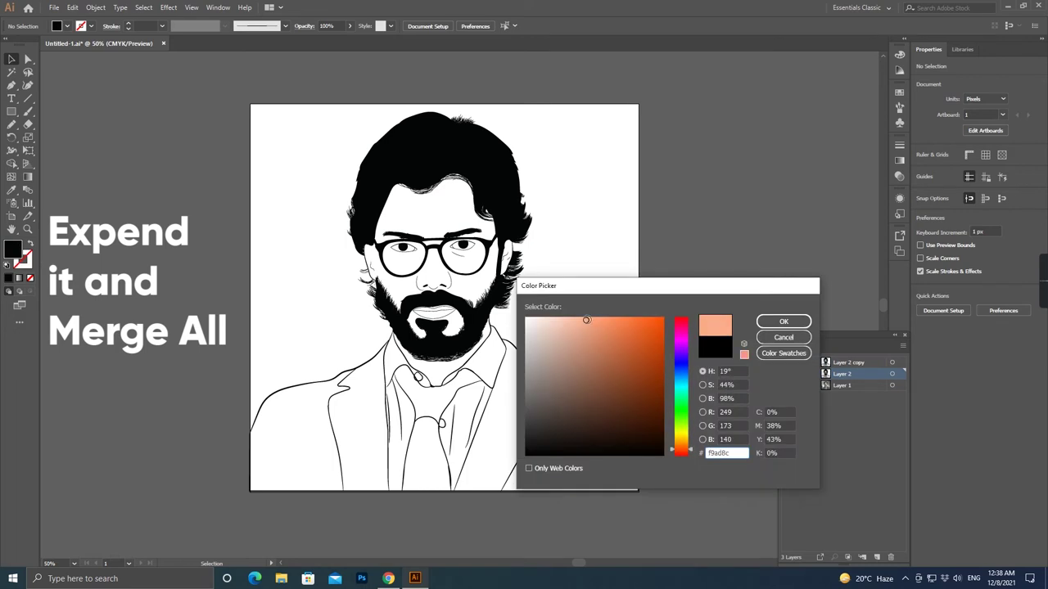
click(783, 322)
drag(250, 104, 638, 494)
key(ctrl+shift+bracketleft)
Clip all the artwork to the artboard, then select the eye-whites shape inside the group.
key(v)
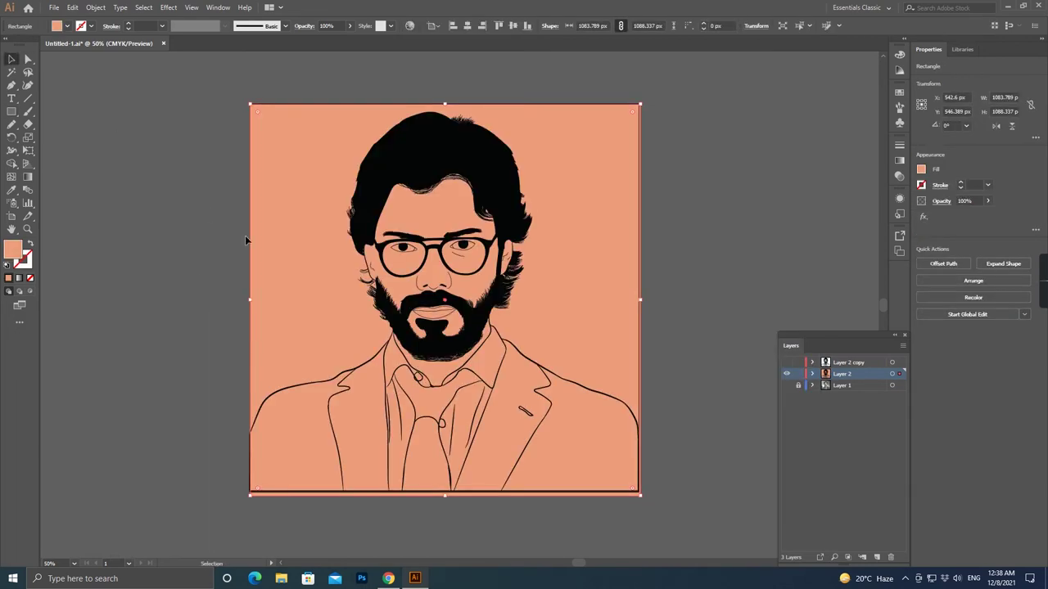
key(ctrl+a)
click(973, 372)
double_click(601, 351)
scroll(300, 335, up, 2)
scroll(303, 442, up, 2)
scroll(315, 400, up, 2)
click(368, 281)
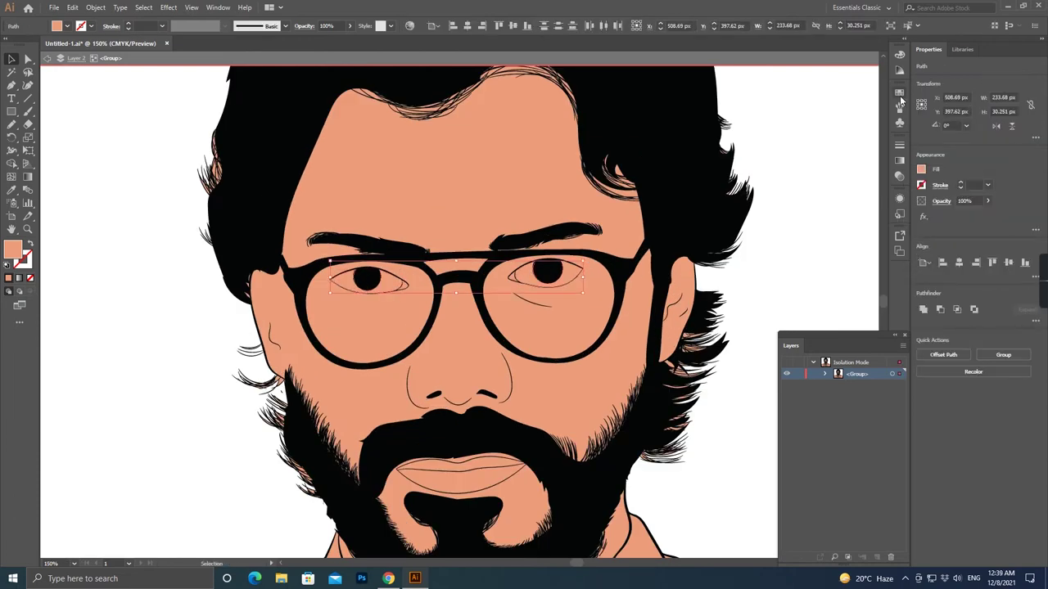
Fill the eye whites with white and the lips with a muted pink.
click(899, 107)
click(770, 121)
scroll(410, 328, down, 3)
click(417, 357)
double_click(13, 249)
drag(683, 352, 683, 326)
click(598, 353)
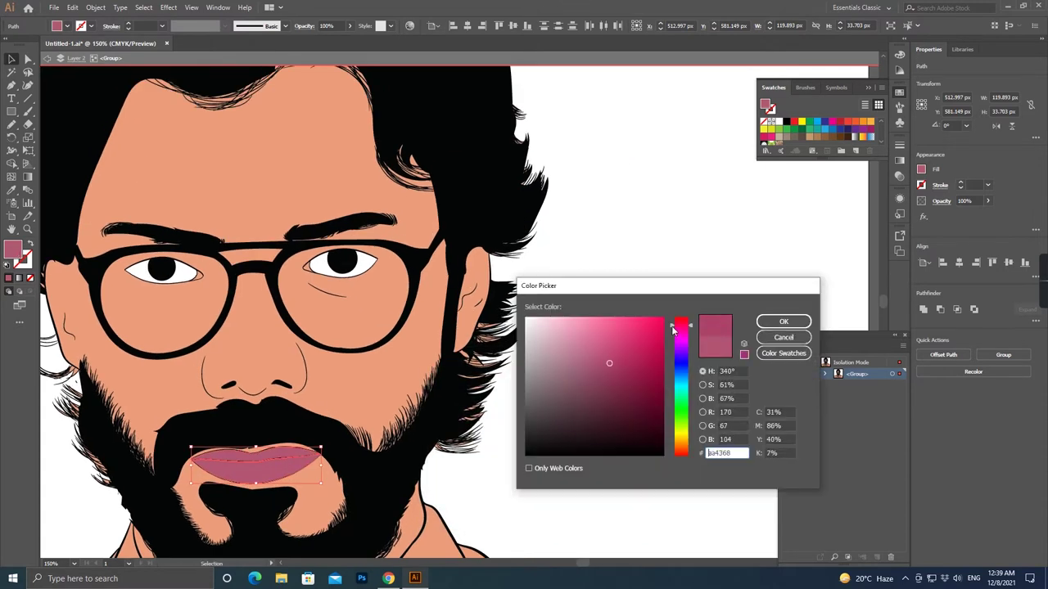
Release the hair compound path to remove the stray reddish fringe.
drag(690, 451, 689, 328)
click(784, 320)
key(ctrl+0)
click(391, 206)
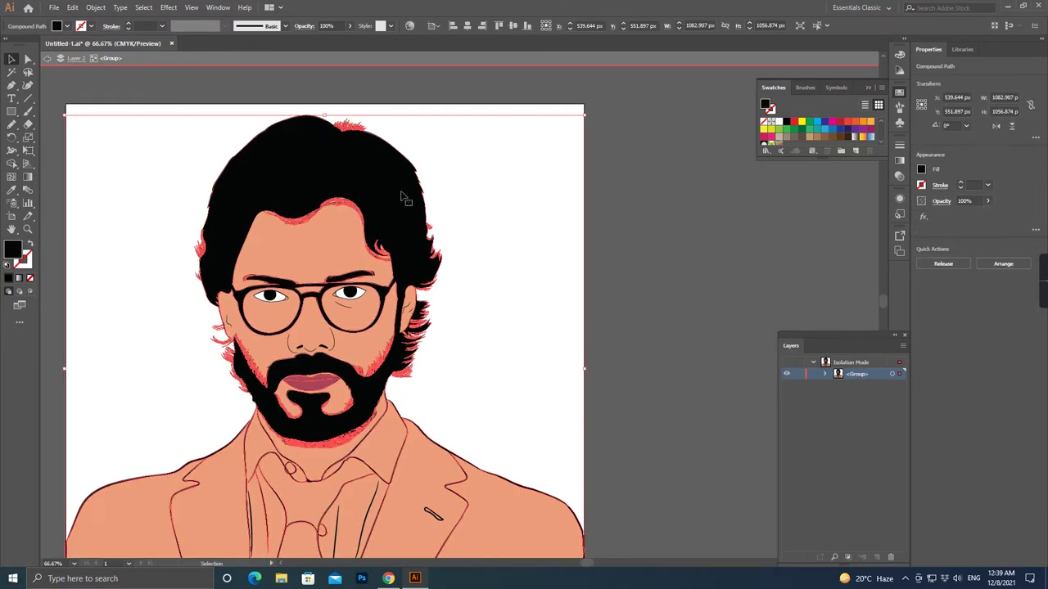
click(96, 8)
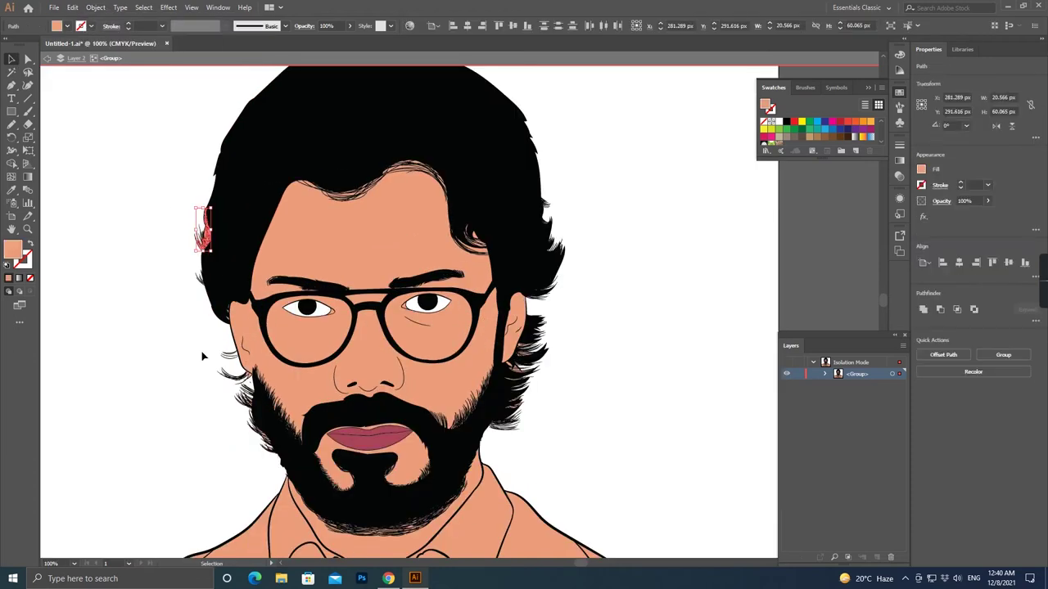
click(203, 356)
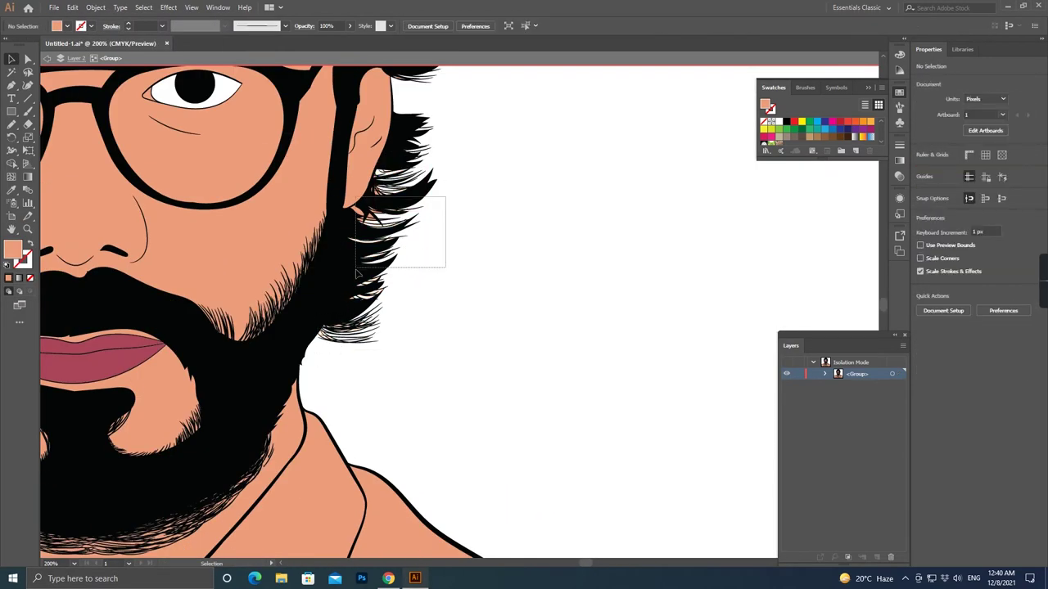
click(364, 221)
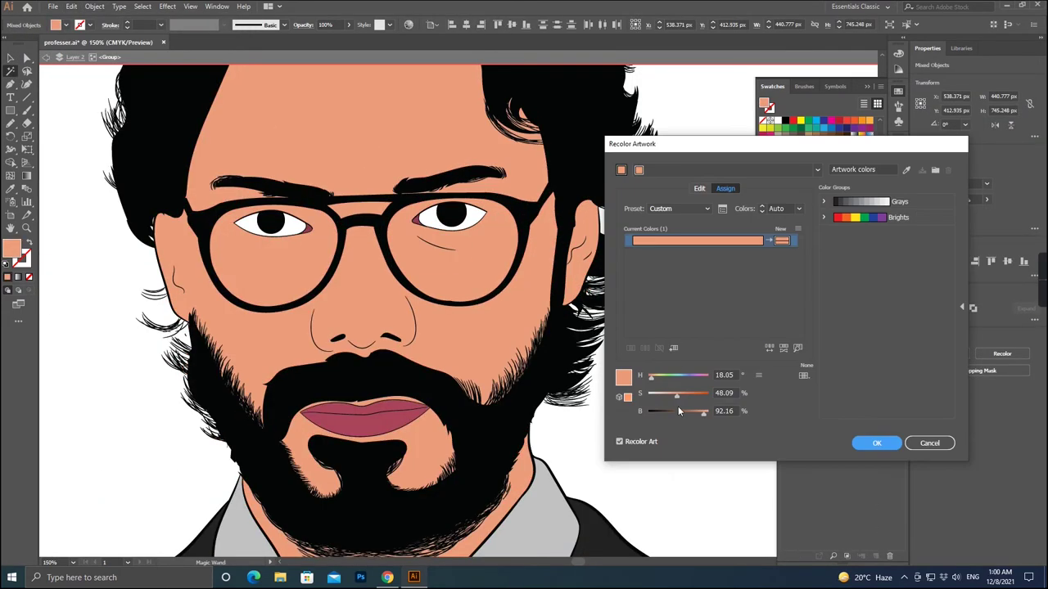
Eyedrop the face's skin colour and adjust it in the Color Picker for shading.
click(876, 443)
click(10, 188)
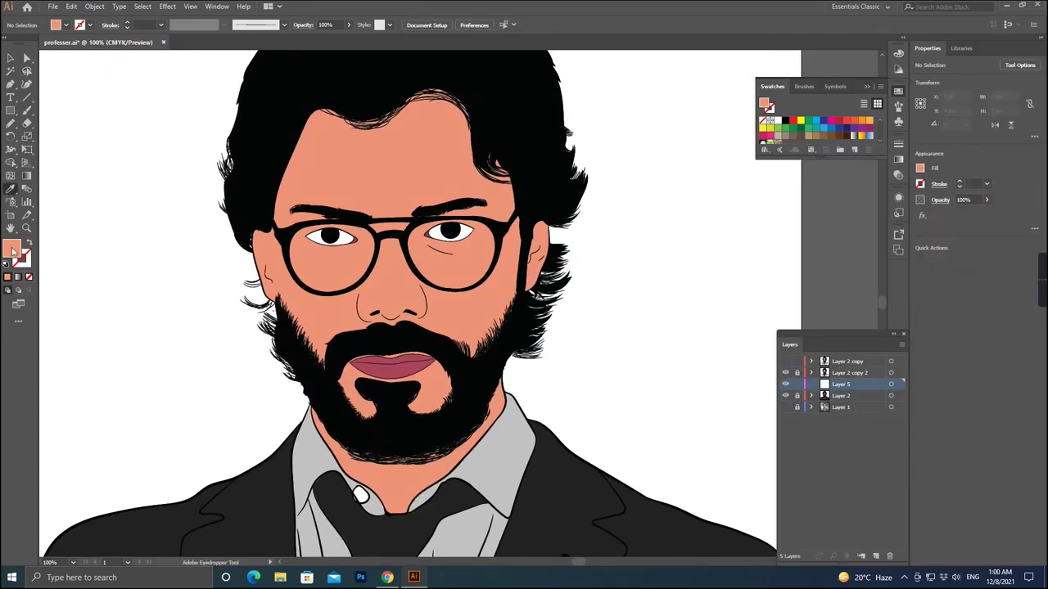
double_click(11, 249)
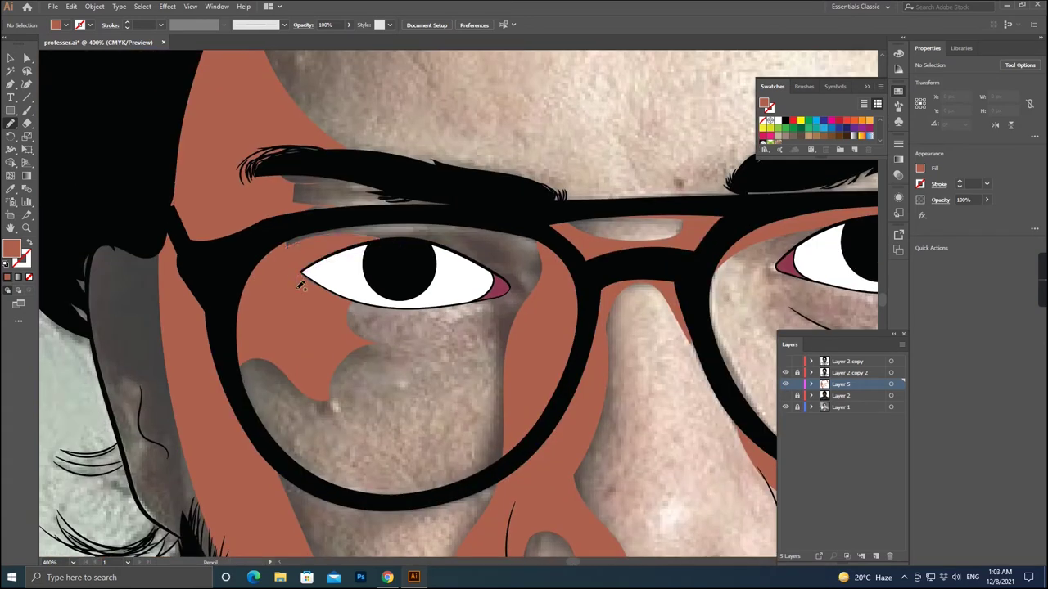
scroll(300, 284, down, 1)
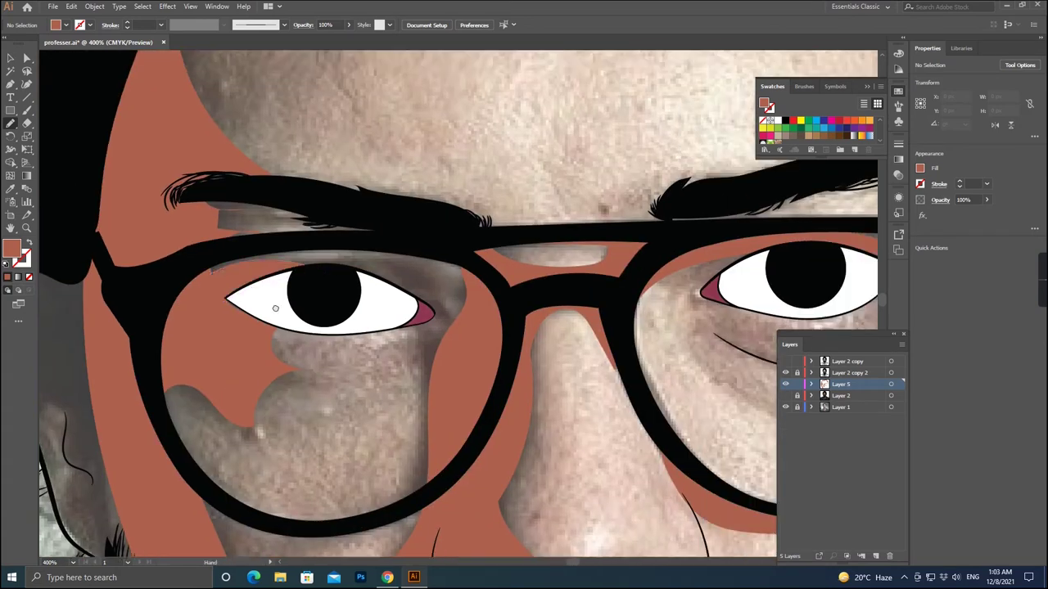
scroll(270, 245, down, 1)
scroll(228, 202, down, 2)
scroll(251, 172, up, 2)
scroll(261, 214, up, 1)
scroll(245, 262, down, 4)
scroll(123, 305, up, 3)
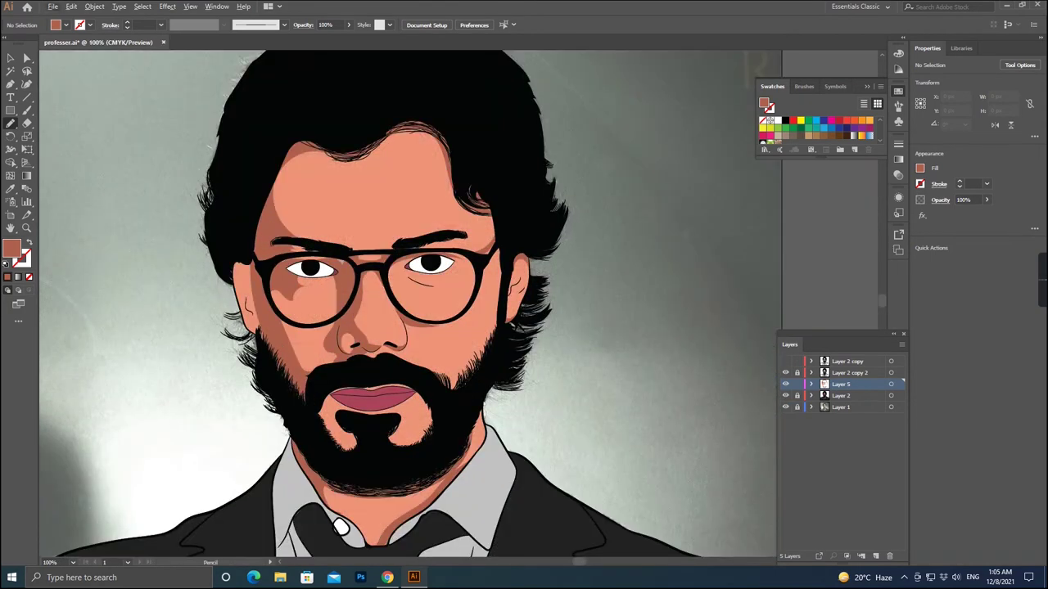
click(651, 377)
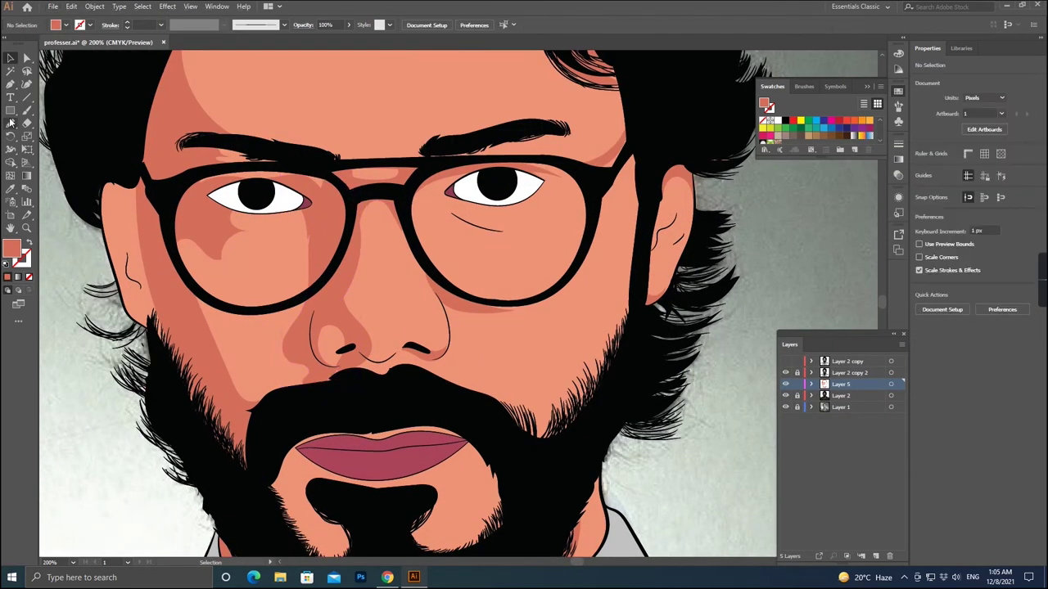
Draw a darker skin shadow shape under the right eye with the Pencil.
click(11, 123)
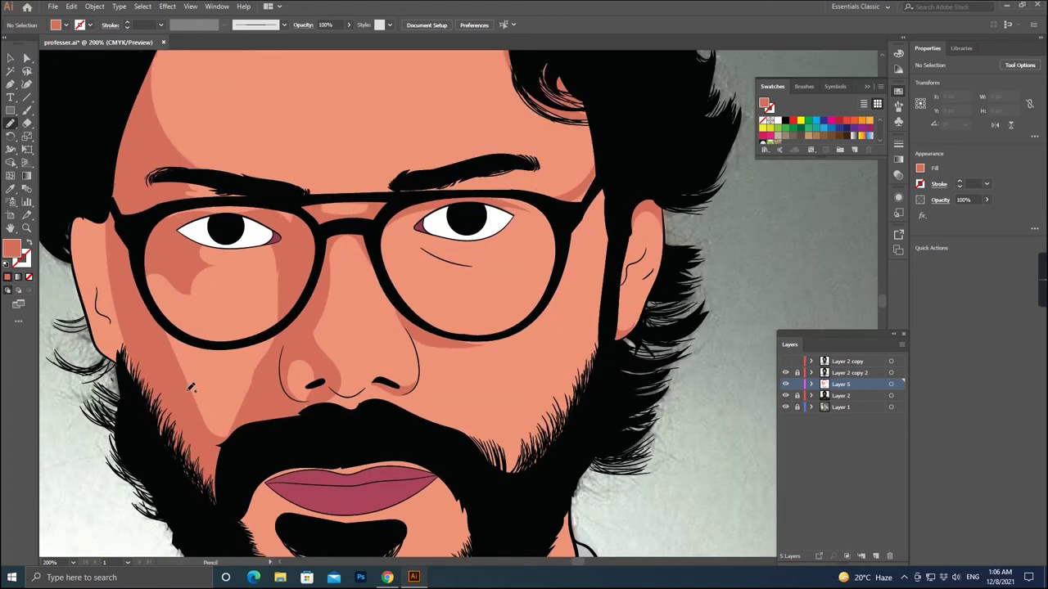
scroll(360, 268, down, 2)
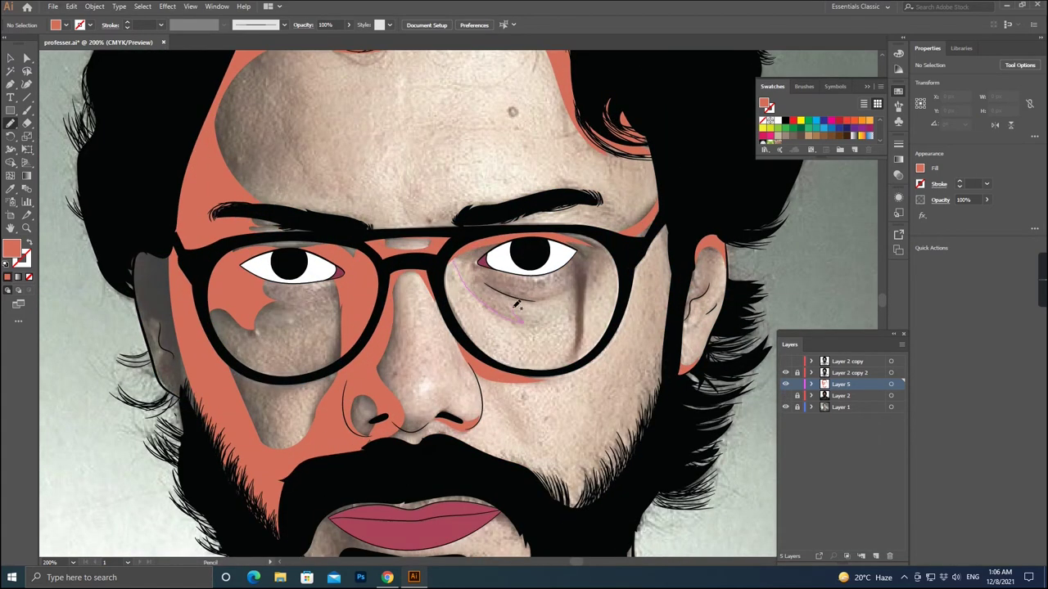
drag(616, 264, 614, 262)
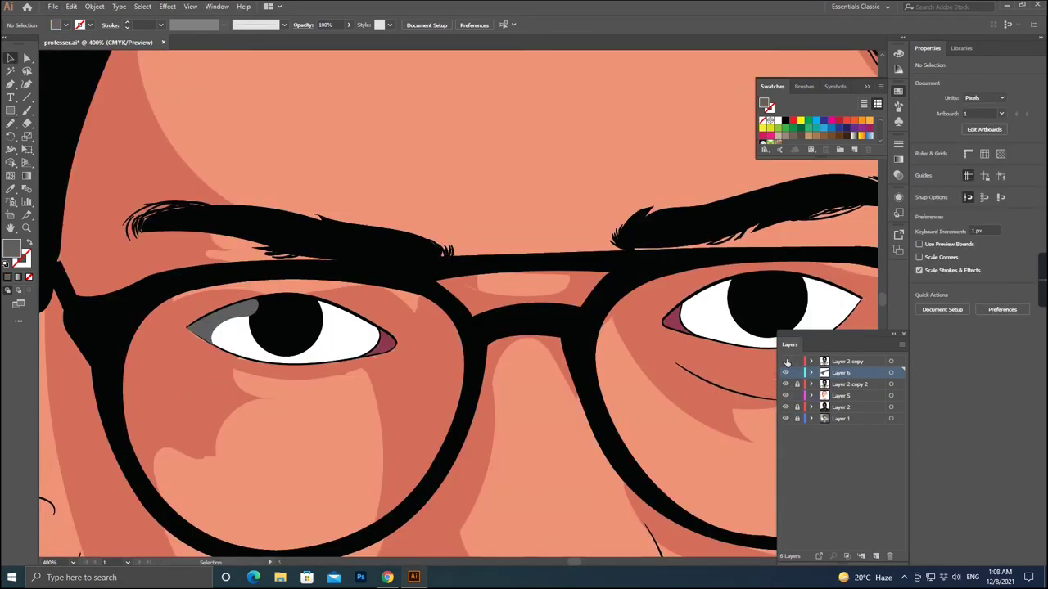
Draw gray shading inside the eye along the lower lid and outer corner.
key(ctrl+0)
key(ctrl+1)
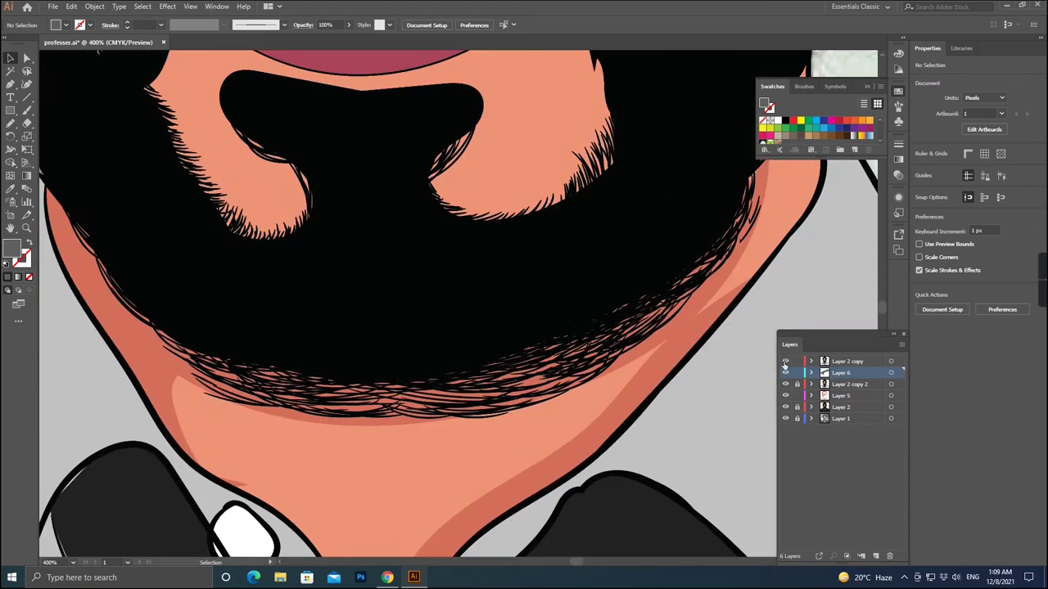
key(Return)
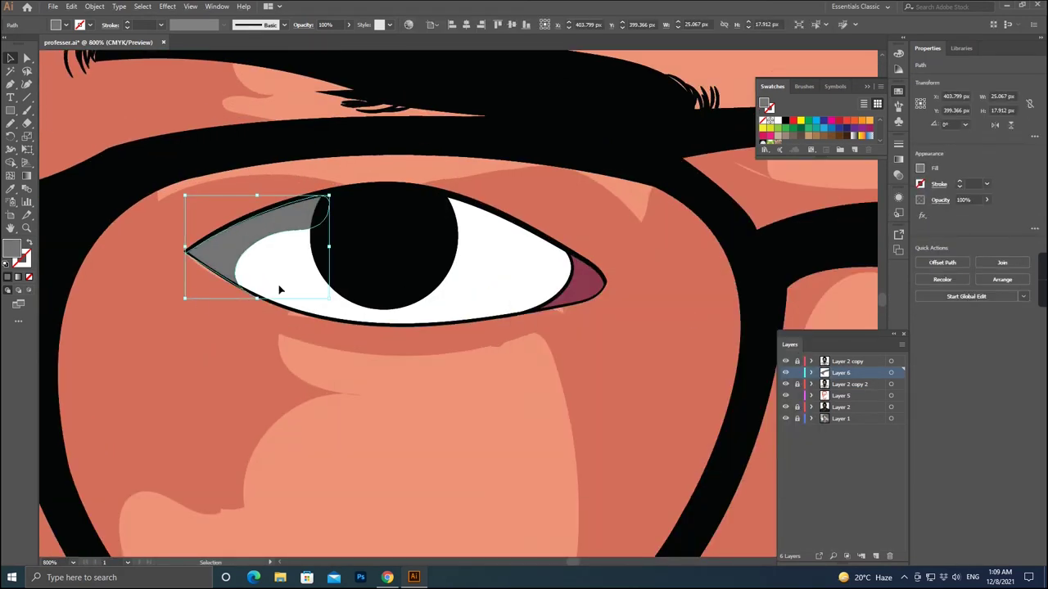
drag(272, 204, 376, 275)
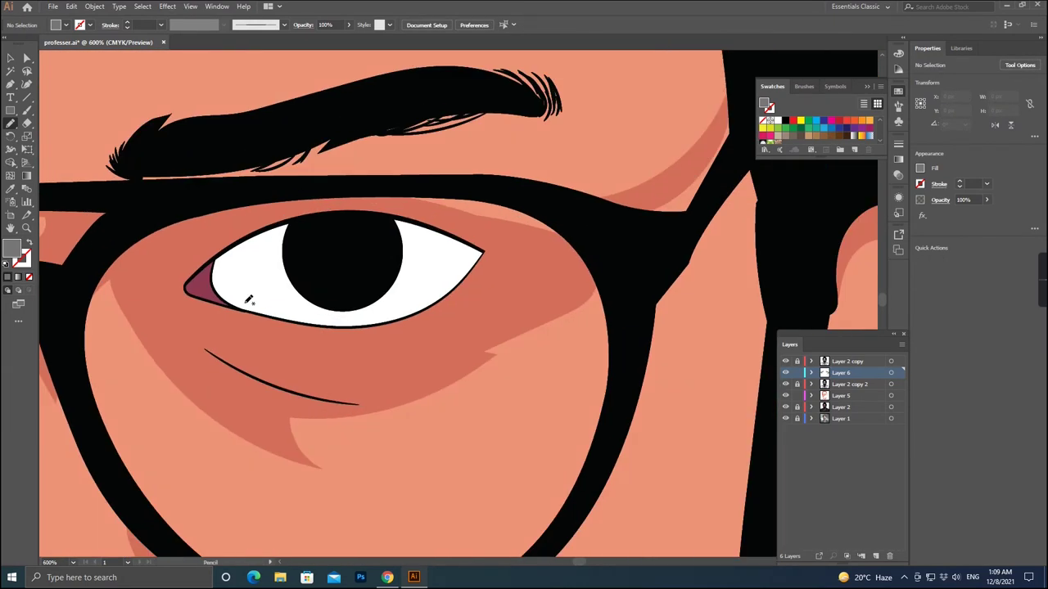
drag(241, 309, 302, 197)
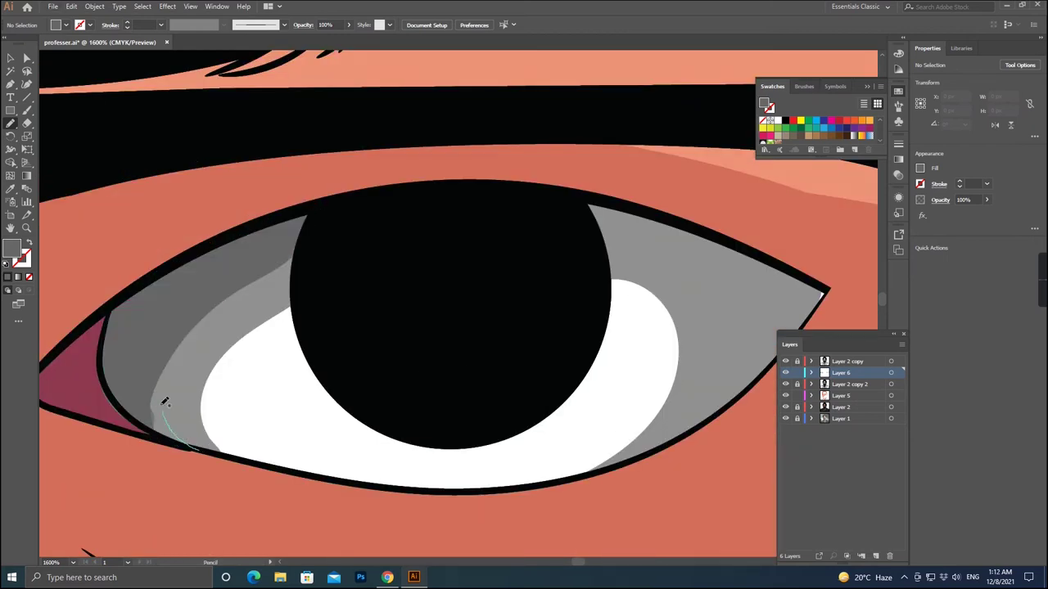
scroll(182, 434, right, 5)
drag(373, 260, 462, 276)
drag(589, 327, 590, 326)
Add lighter gray shading inside the left eye around the iris.
scroll(292, 297, down, 6)
scroll(197, 346, up, 3)
key(v)
scroll(197, 346, up, 4)
key(n)
mouse_move(231, 392)
mouse_down()
mouse_move(286, 272)
mouse_move(433, 285)
mouse_up()
scroll(323, 260, right, 6)
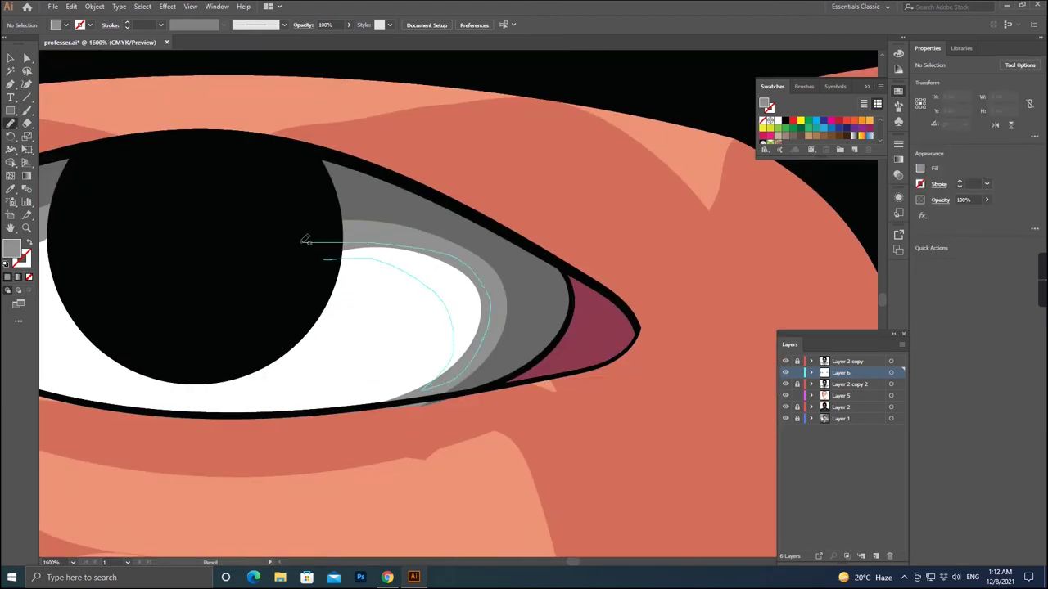
drag(306, 239, 307, 239)
scroll(229, 369, down, 2)
scroll(551, 402, down, 4)
scroll(346, 320, up, 4)
scroll(398, 394, down, 5)
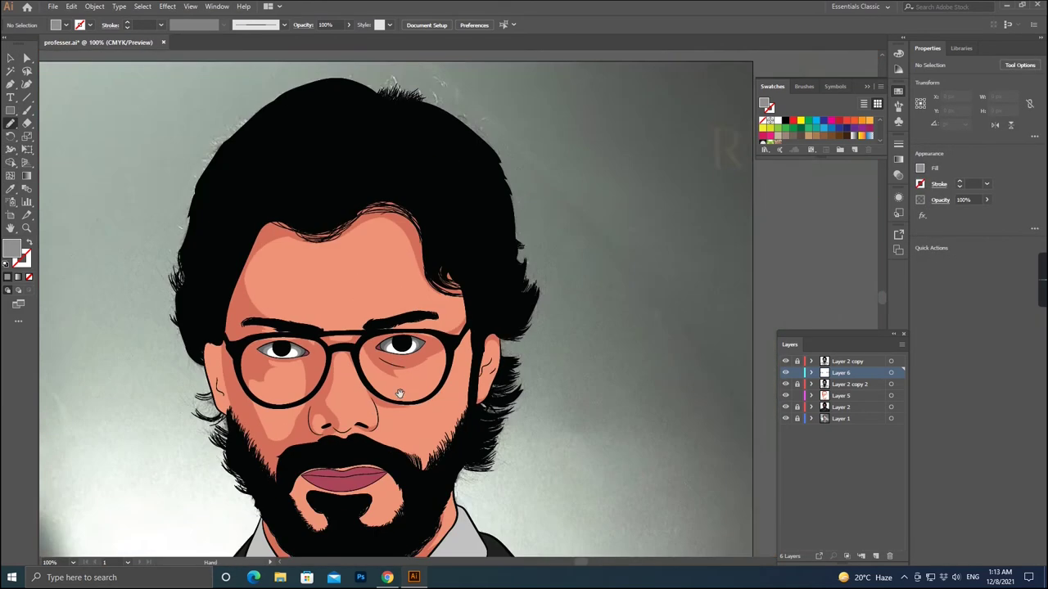
scroll(400, 393, up, 2)
click(304, 304)
Sample the skin shape's colour and set a darker skin tone as the fill.
key(i)
click(304, 304)
double_click(11, 249)
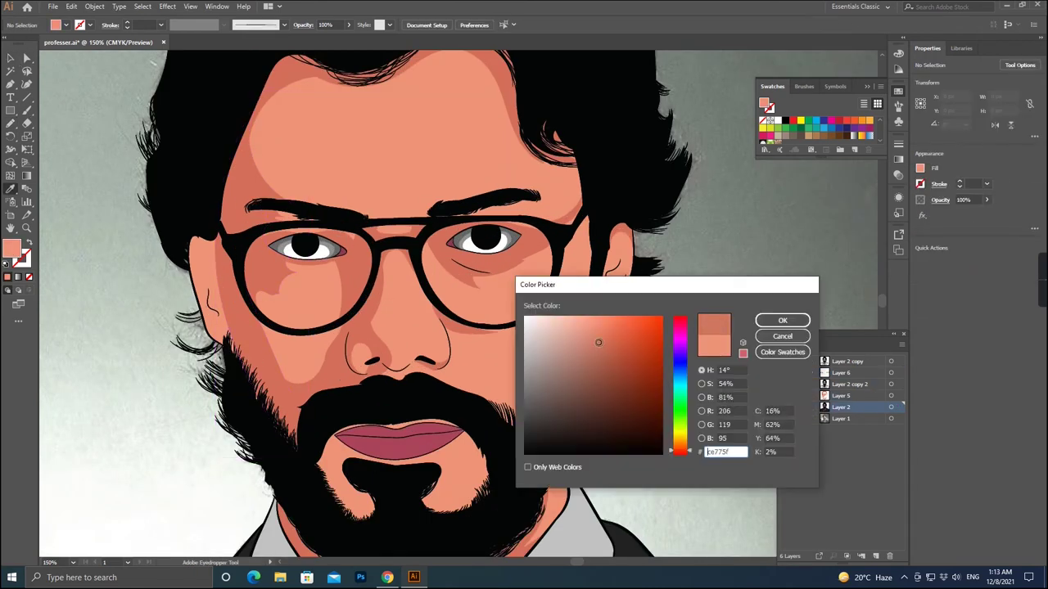
key(Return)
Add a new shading layer and hide the artwork on two other layers.
click(875, 556)
click(786, 407)
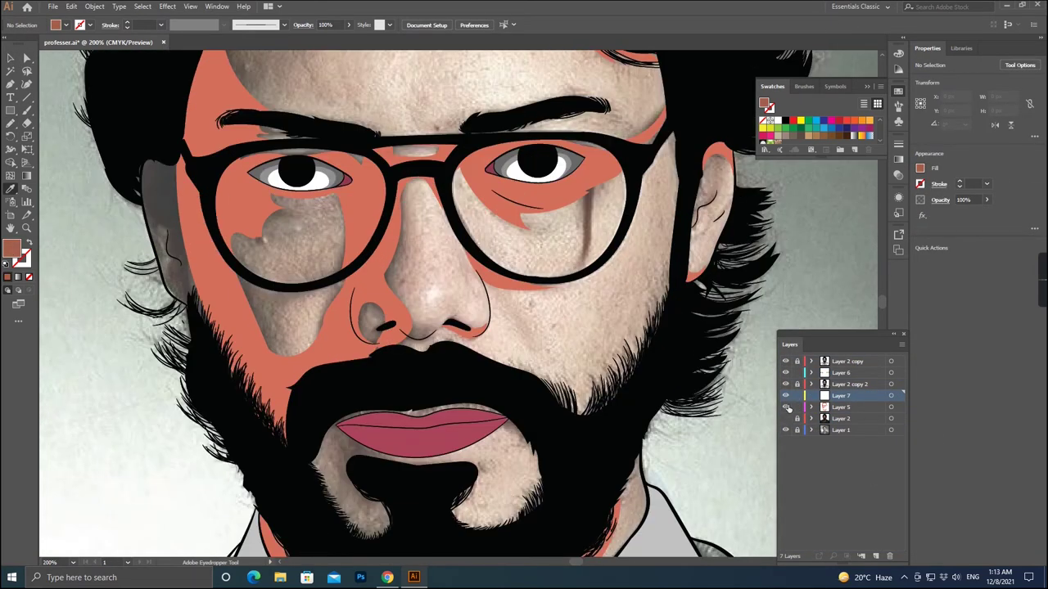
click(785, 419)
scroll(328, 245, up, 3)
Pencil shadow shapes on the face, along the nose side and under the mouth curve.
key(n)
mouse_move(375, 164)
mouse_down()
mouse_move(390, 358)
mouse_move(386, 187)
mouse_up()
scroll(491, 245, up, 2)
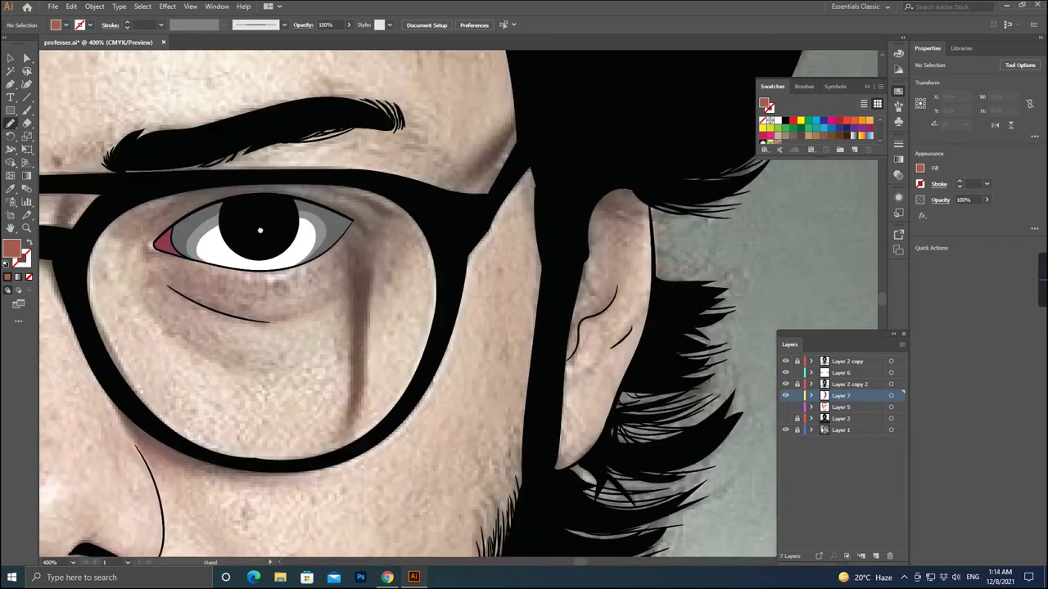
scroll(533, 198, up, 2)
scroll(533, 197, up, 2)
drag(473, 172, 528, 402)
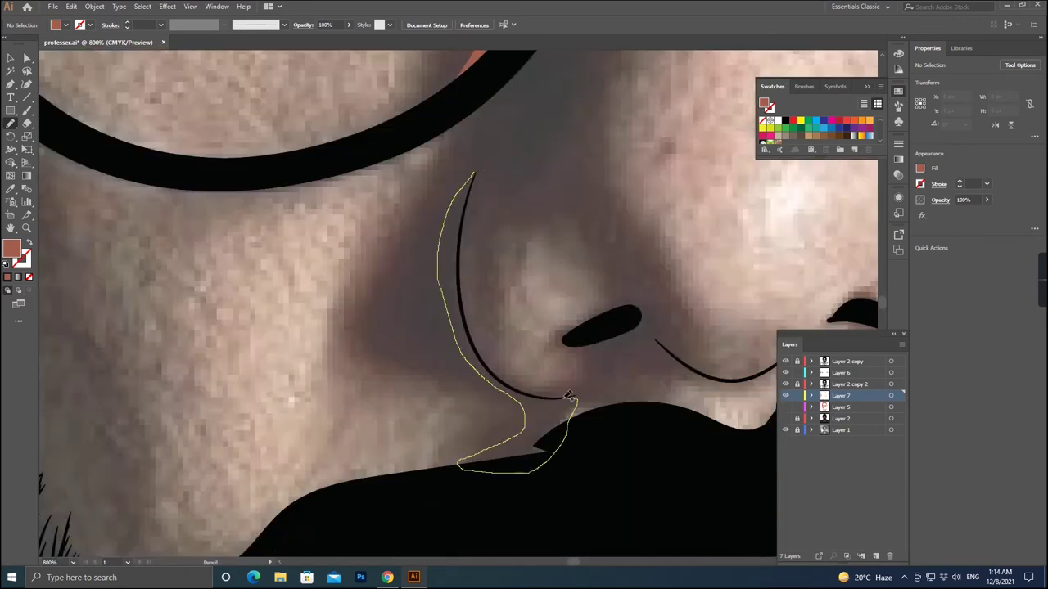
scroll(480, 168, up, 2)
drag(226, 158, 449, 253)
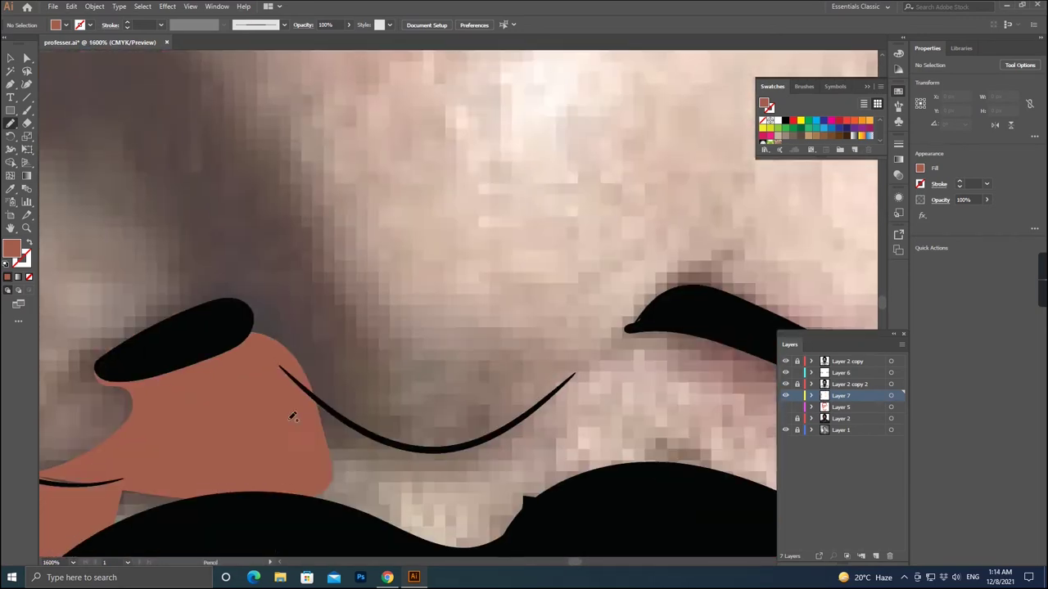
scroll(448, 253, up, 2)
drag(231, 290, 477, 292)
Draw more shadow shapes beside the nose, near the beard and on the ear.
scroll(477, 293, down, 2)
scroll(300, 246, down, 3)
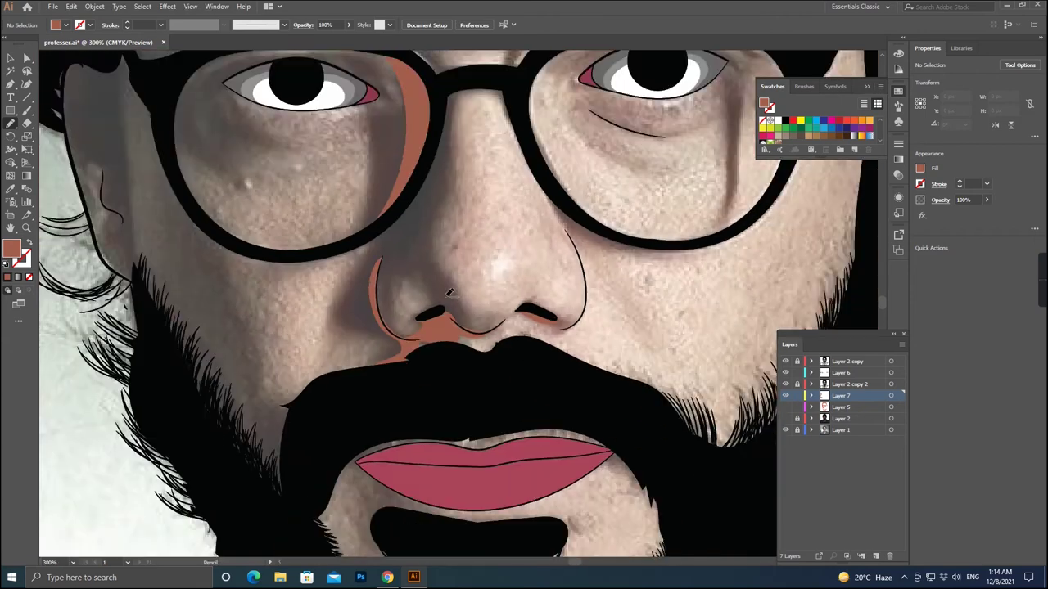
scroll(446, 212, up, 3)
drag(446, 178, 443, 250)
drag(488, 303, 489, 301)
scroll(571, 370, down, 3)
scroll(571, 369, up, 2)
drag(377, 115, 436, 276)
scroll(436, 277, down, 3)
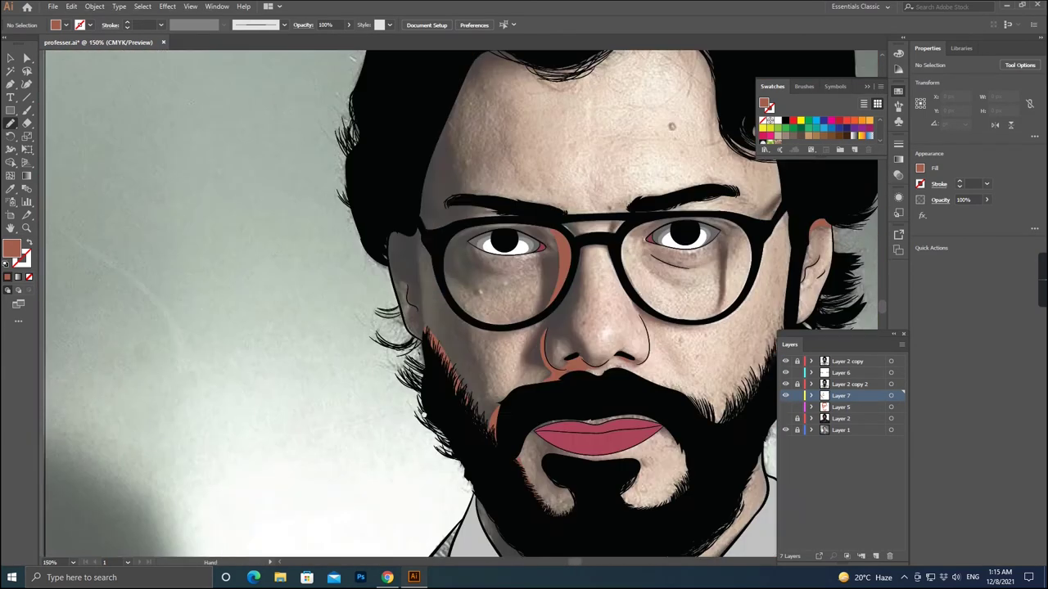
scroll(382, 123, up, 4)
drag(382, 72, 397, 166)
drag(330, 264, 330, 264)
scroll(330, 264, down, 3)
scroll(257, 259, up, 3)
drag(330, 162, 331, 161)
Trace shadows near the eyebrow, along the left lens, right eyelid and nose's left side.
scroll(331, 162, down, 3)
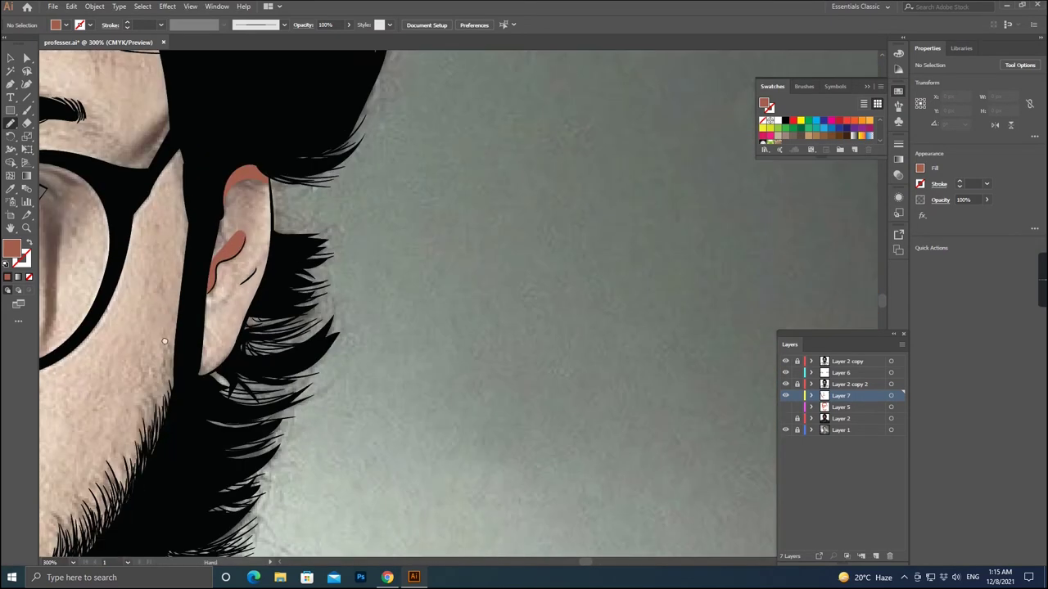
scroll(369, 68, up, 2)
drag(369, 68, 409, 169)
scroll(239, 184, up, 1)
drag(239, 149, 229, 277)
scroll(325, 104, right, 2)
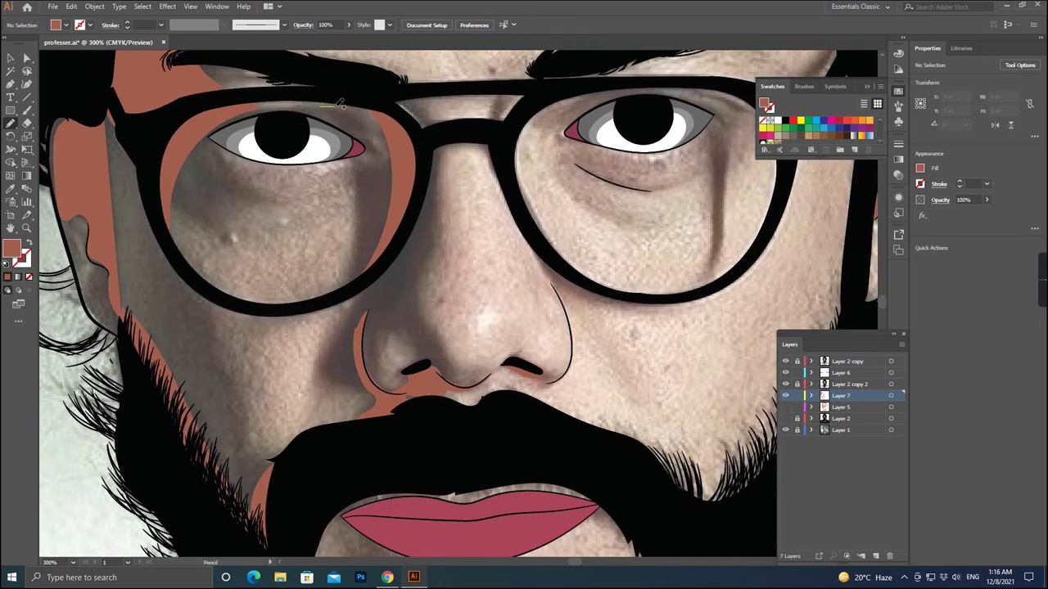
scroll(316, 114, right, 3)
scroll(381, 172, up, 1)
drag(501, 145, 501, 145)
scroll(491, 156, down, 1)
scroll(426, 123, up, 3)
scroll(392, 99, down, 3)
scroll(374, 75, up, 3)
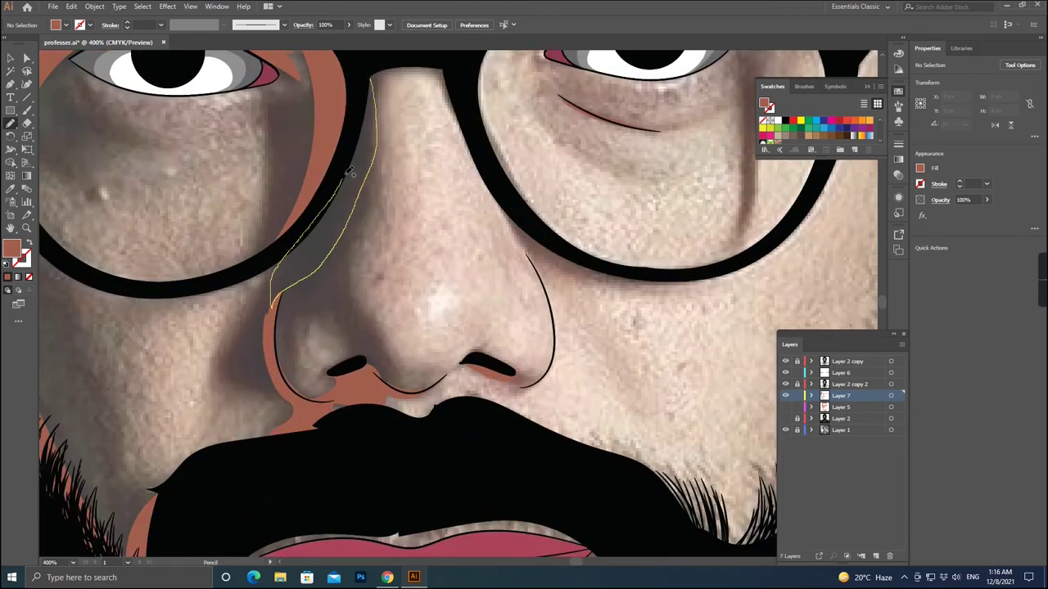
drag(311, 230, 310, 232)
scroll(310, 231, down, 3)
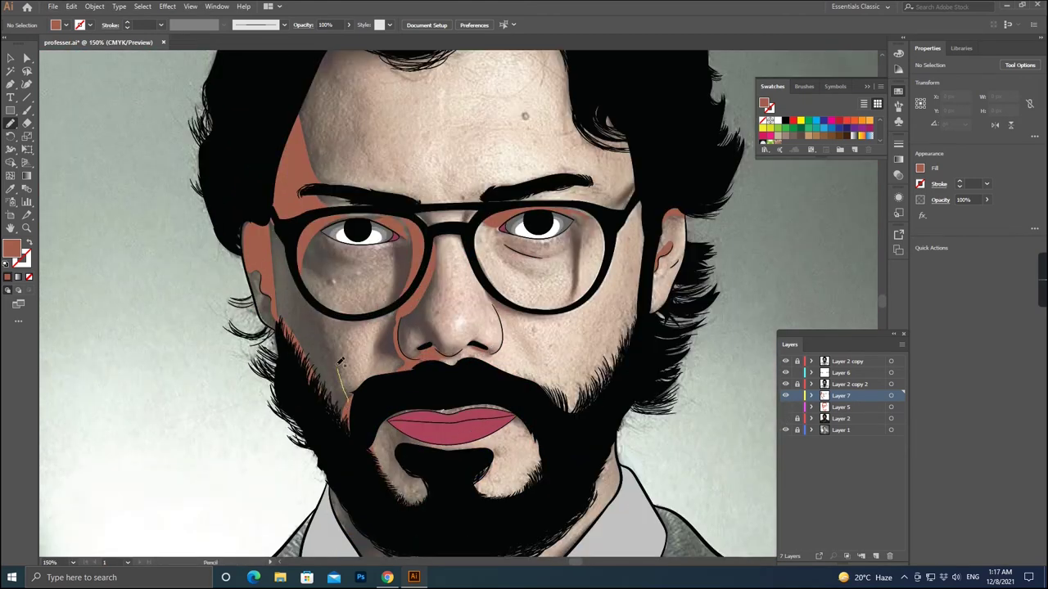
Trace a shadow down the cheek and select the face shading artwork.
mouse_move(291, 278)
mouse_down()
mouse_move(291, 255)
mouse_move(332, 266)
mouse_up()
scroll(504, 203, up, 3)
scroll(332, 266, down, 5)
scroll(451, 345, up, 1)
key(v)
click(450, 346)
Recolor the face shading to a redder terracotta: hue 10, saturation 60%, brightness 52%.
click(71, 5)
mouse_move(686, 413)
mouse_down()
mouse_move(684, 395)
mouse_move(652, 382)
mouse_up()
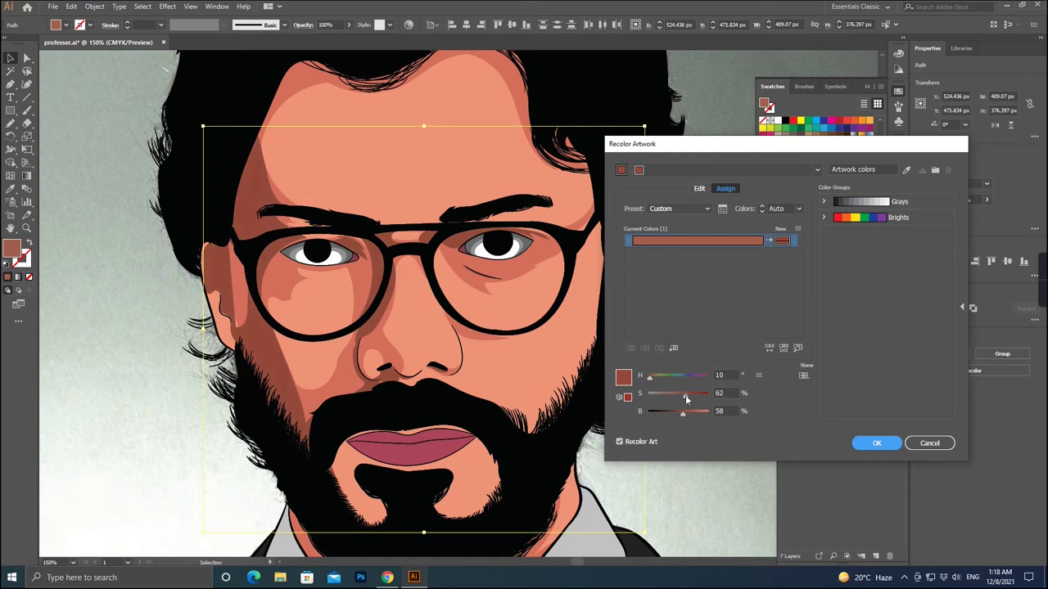
drag(718, 147, 756, 142)
click(726, 392)
drag(688, 372, 686, 374)
click(718, 407)
click(914, 437)
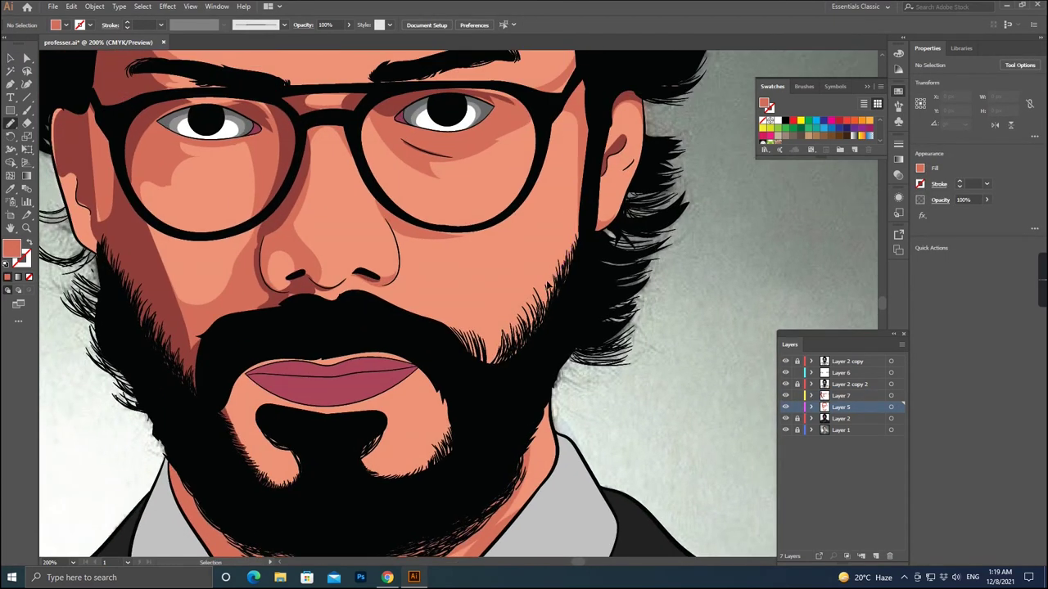
Pencil four shapes: one on the cheek, two around the chin, one on the neck below the beard.
scroll(421, 303, up, 3)
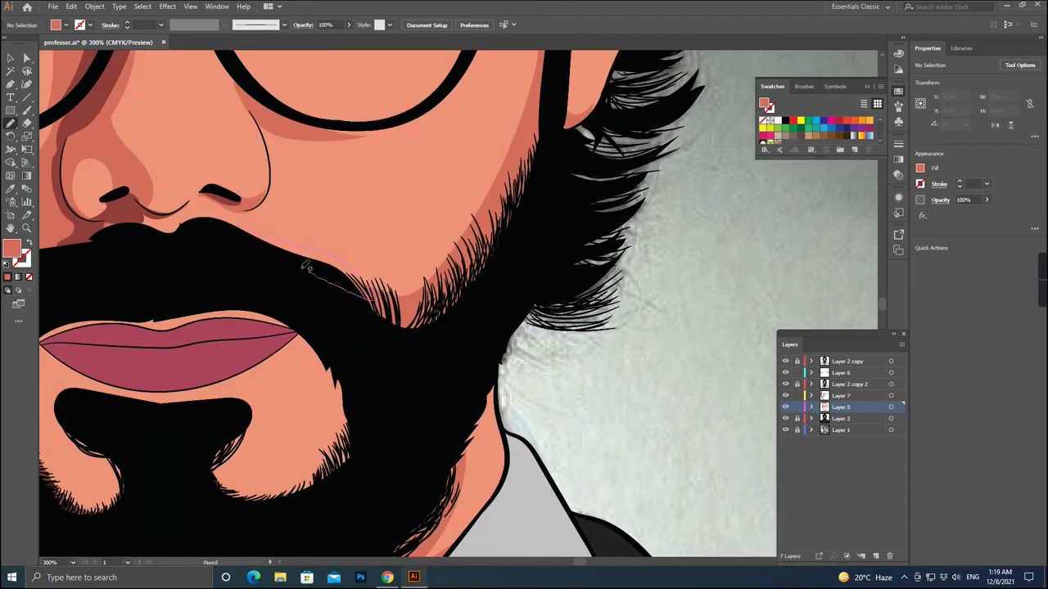
scroll(354, 298, down, 1)
mouse_move(215, 344)
mouse_down()
mouse_move(222, 145)
mouse_move(346, 276)
mouse_up()
scroll(346, 276, up, 1)
drag(257, 221, 506, 233)
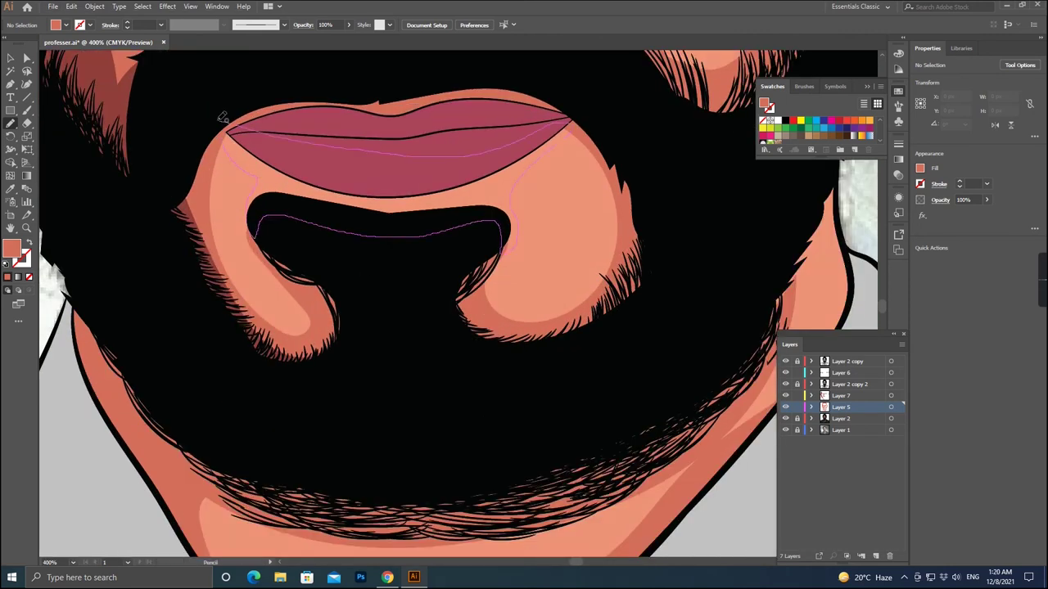
scroll(386, 159, right, 3)
scroll(386, 159, down, 1)
drag(373, 268, 204, 176)
scroll(217, 192, down, 3)
drag(301, 255, 451, 163)
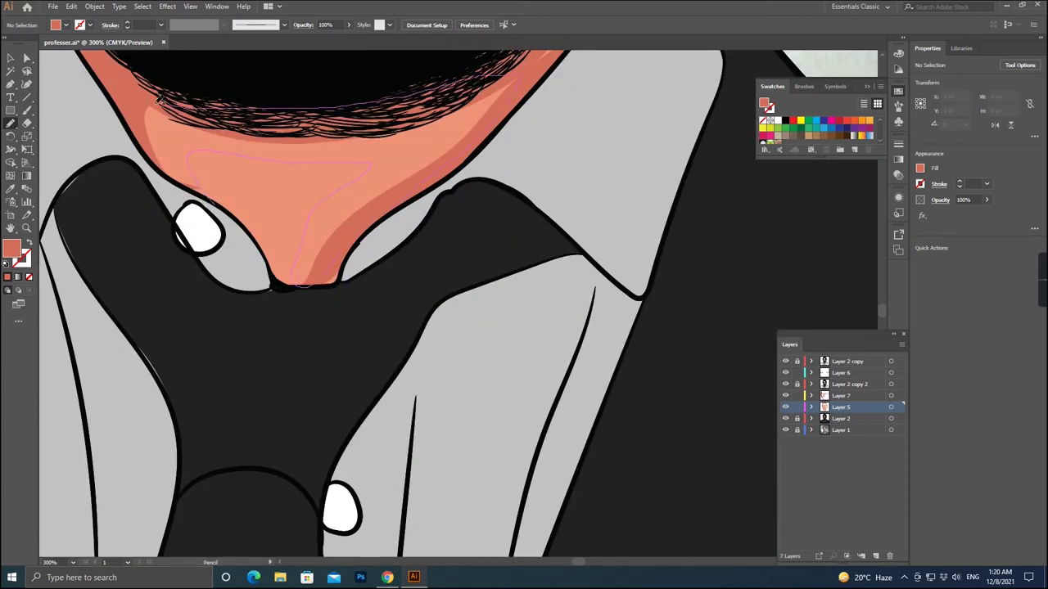
scroll(451, 163, down, 4)
scroll(256, 202, up, 4)
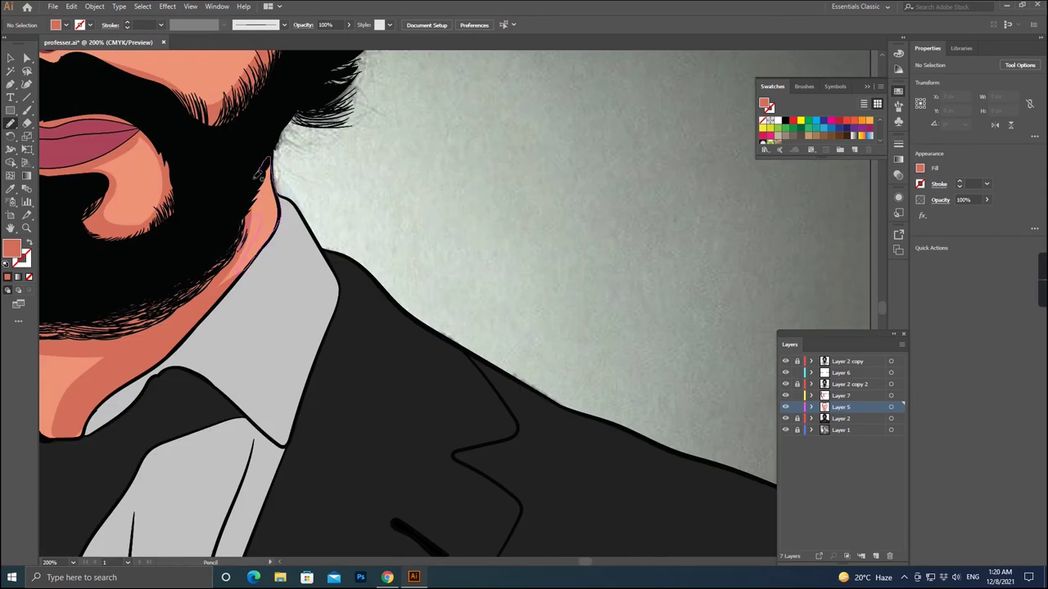
scroll(424, 392, down, 3)
scroll(352, 356, up, 2)
scroll(442, 393, up, 3)
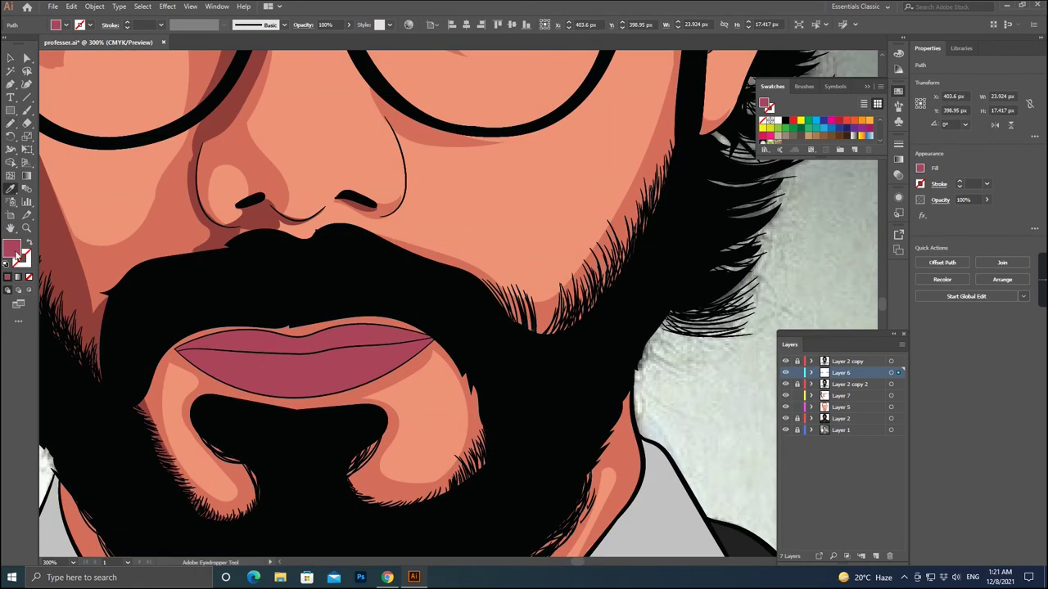
On new Layer 8, draw darker shading at both lip corners and across upper and lower lips.
click(875, 556)
scroll(154, 363, up, 3)
scroll(155, 363, up, 2)
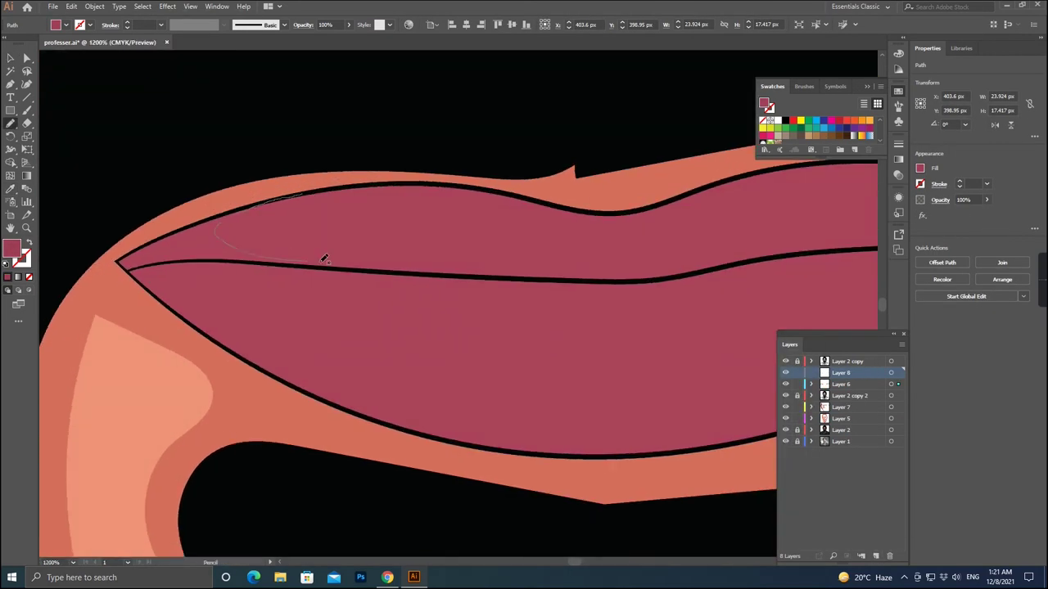
drag(179, 234, 177, 236)
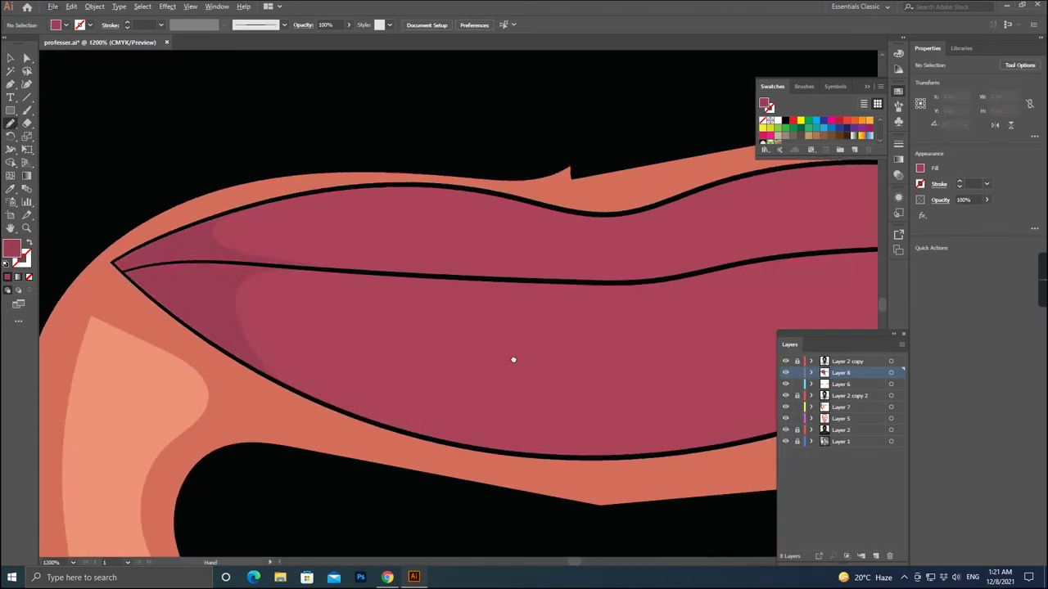
scroll(631, 327, right, 10)
scroll(519, 288, up, 1)
drag(698, 266, 701, 267)
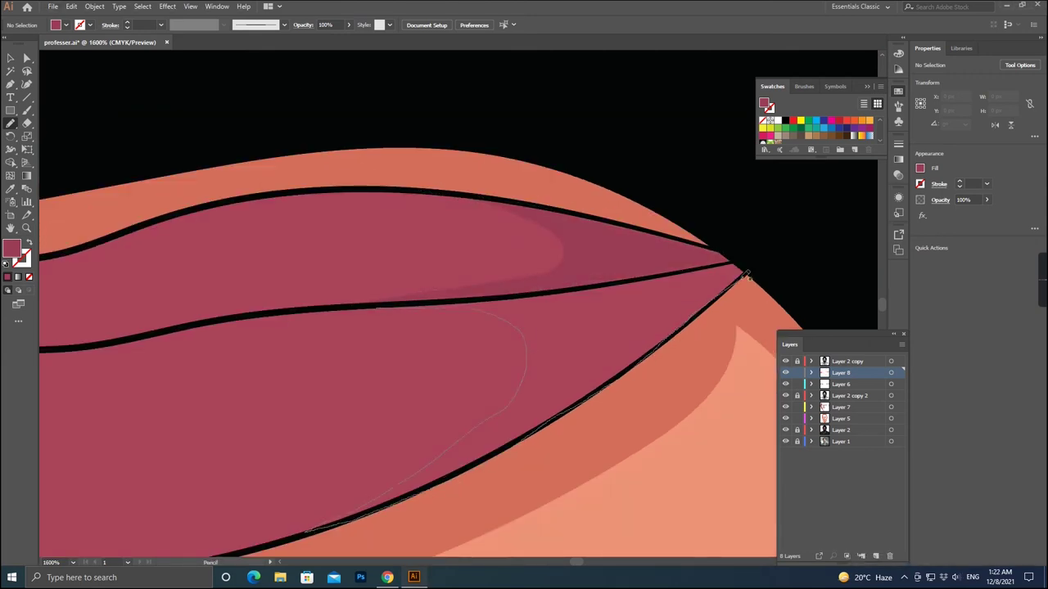
scroll(727, 288, down, 2)
scroll(454, 355, up, 1)
mouse_move(102, 325)
mouse_down()
mouse_move(333, 342)
mouse_move(377, 325)
mouse_up()
mouse_move(82, 290)
mouse_down()
mouse_move(297, 278)
mouse_move(279, 261)
mouse_up()
Add a lighter lip highlight, adjust its anchors with Direct Selection, then deselect.
scroll(122, 290, up, 1)
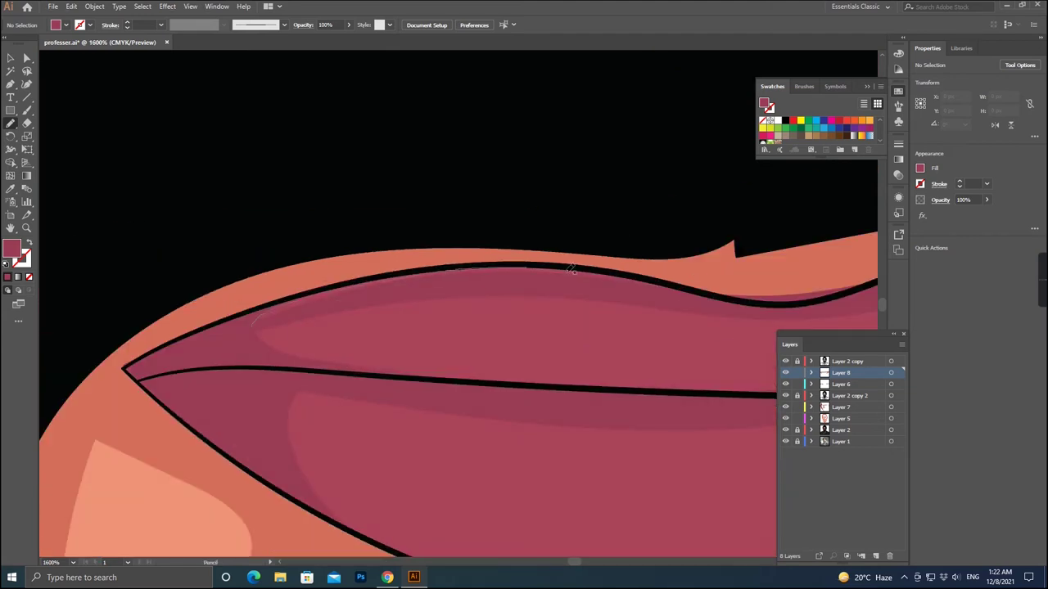
scroll(309, 304, up, 1)
drag(149, 311, 197, 306)
scroll(194, 374, down, 1)
key(a)
click(327, 374)
scroll(431, 418, down, 1)
scroll(435, 417, down, 1)
key(n)
scroll(222, 323, up, 1)
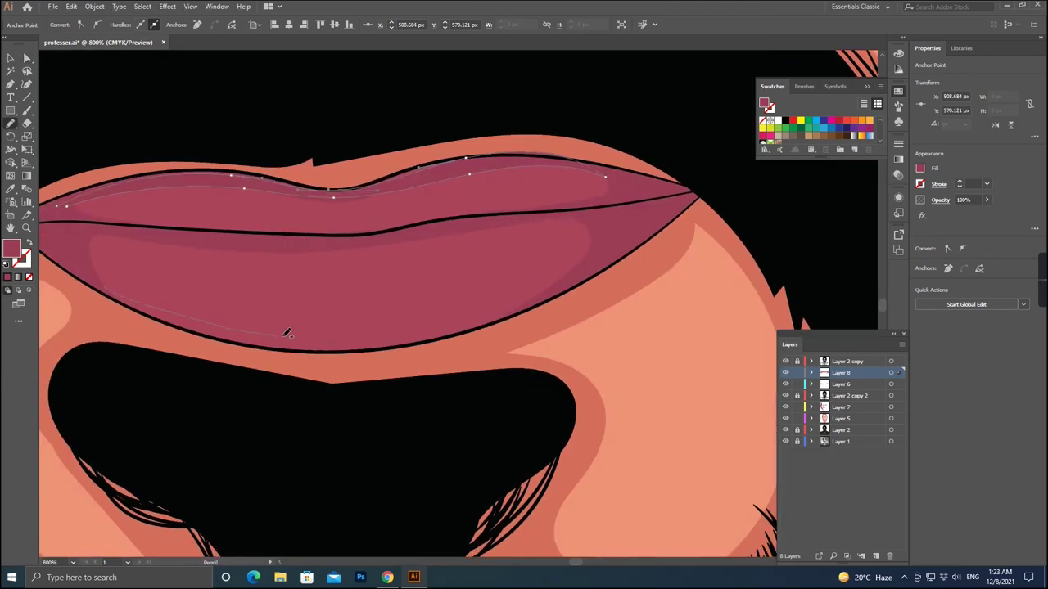
key(ctrl+shift+a)
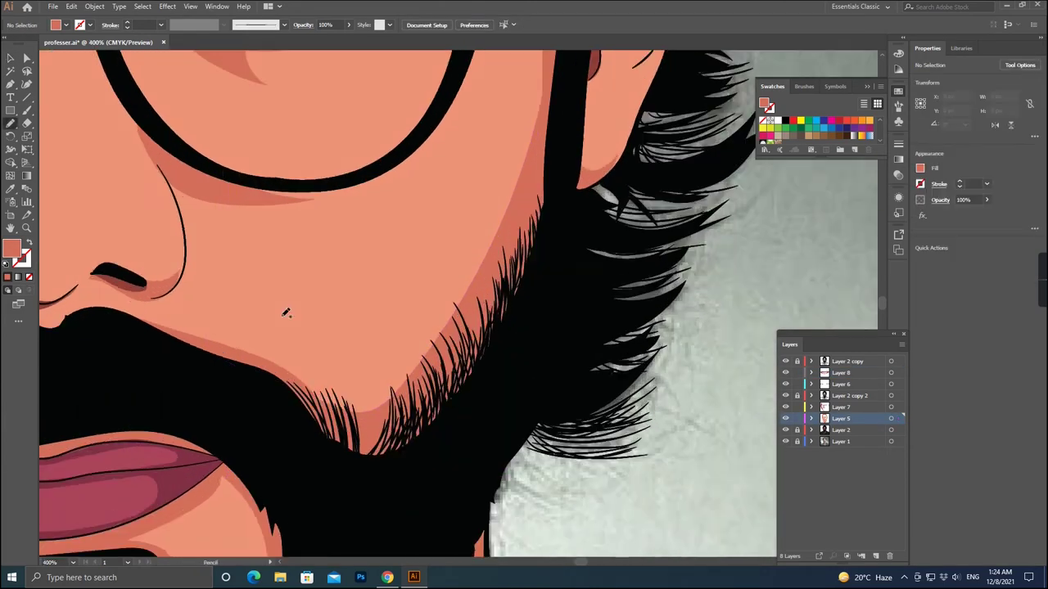
Review the face and check the cheek shadow shape to the right of the nose.
scroll(286, 313, up, 2)
scroll(328, 327, down, 1)
scroll(327, 311, down, 1)
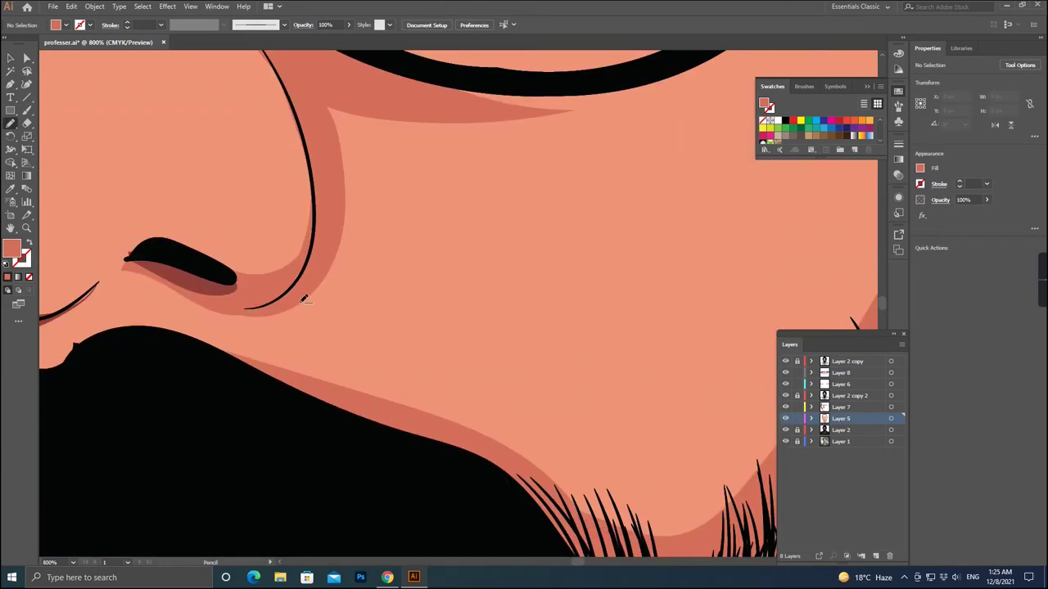
scroll(368, 328, down, 2)
scroll(392, 336, up, 1)
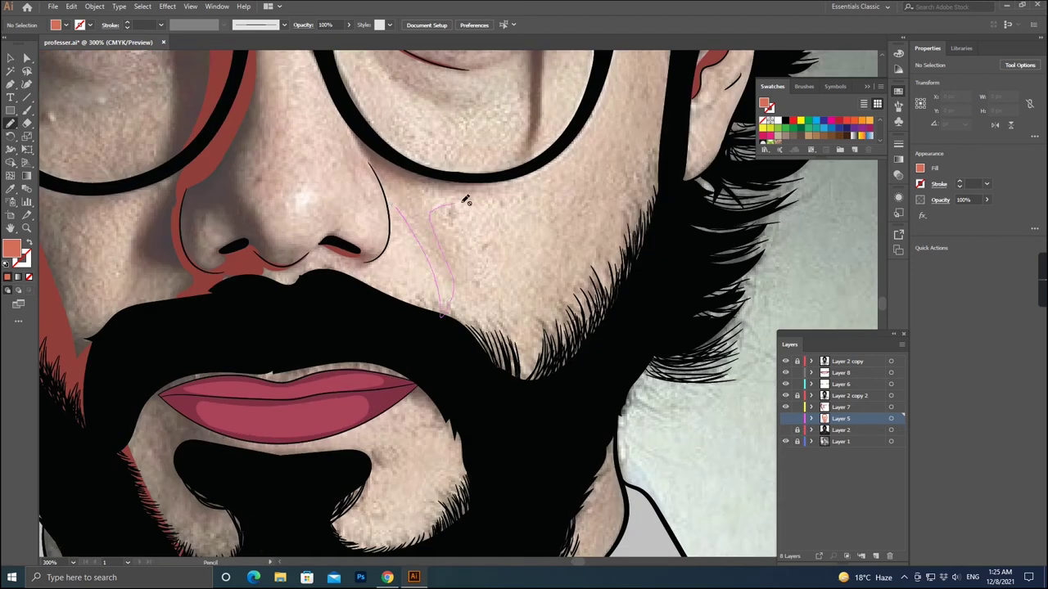
scroll(731, 400, down, 2)
scroll(438, 257, up, 1)
key(v)
scroll(438, 258, up, 1)
key(n)
scroll(419, 229, down, 3)
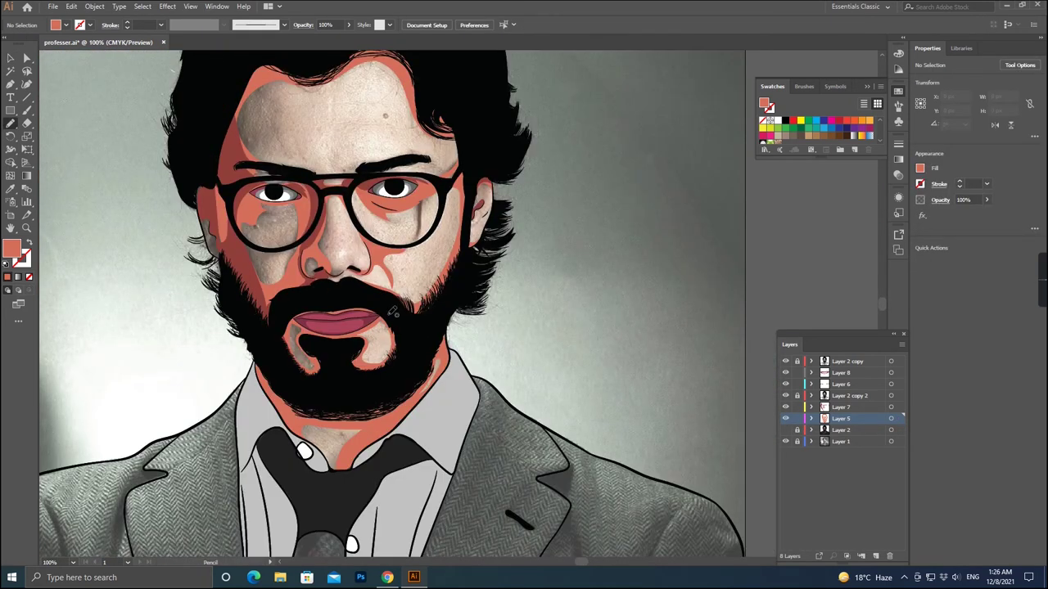
key(v)
scroll(327, 255, up, 1)
scroll(322, 338, up, 1)
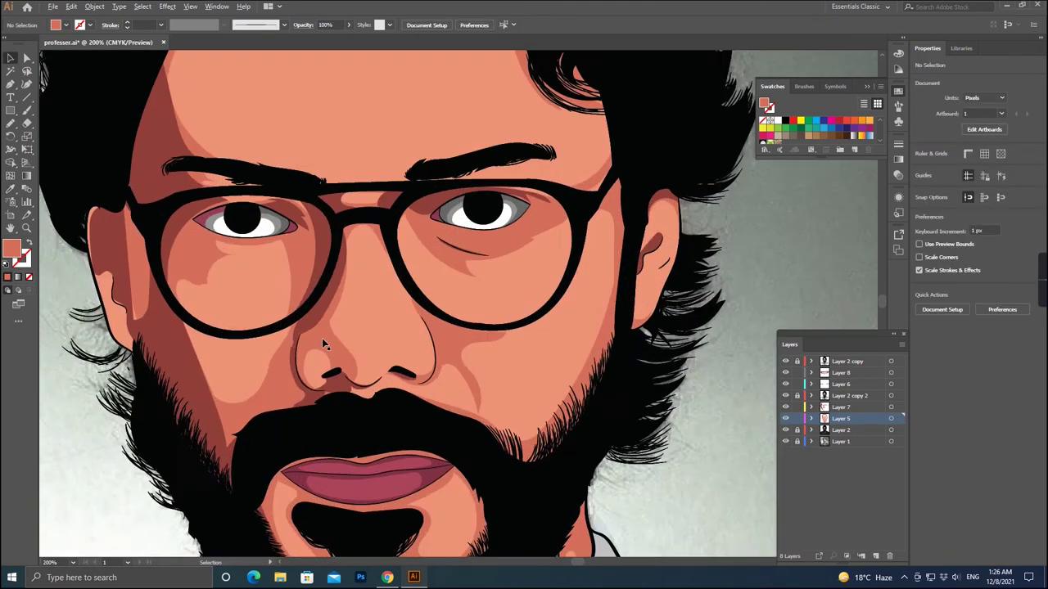
scroll(322, 338, up, 1)
click(338, 352)
scroll(559, 347, up, 1)
key(ctrl+shift+a)
scroll(560, 348, up, 1)
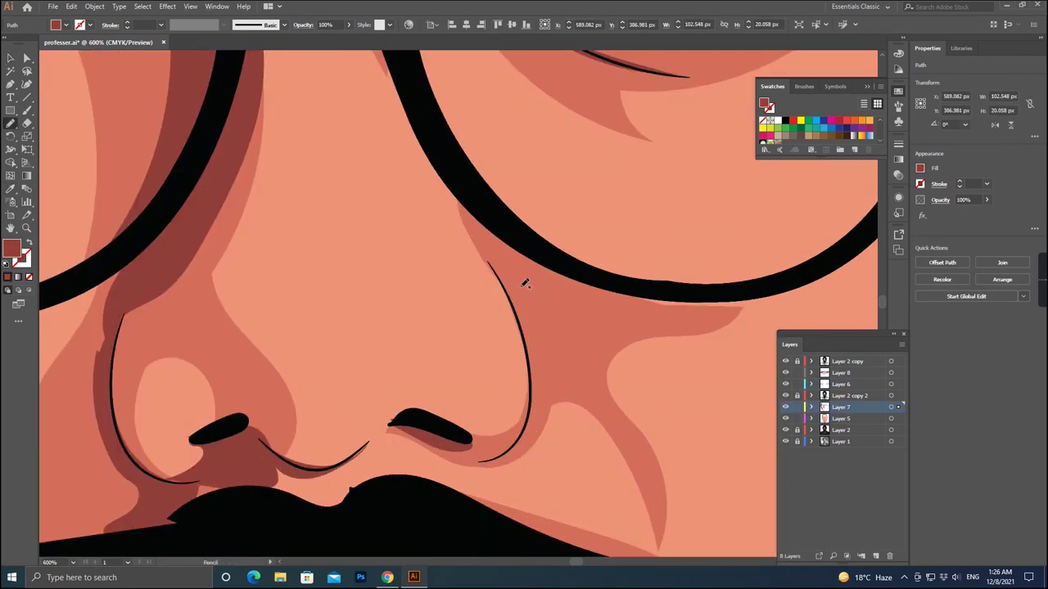
scroll(519, 280, up, 1)
Draw two dark shadow strokes running down the nose edge with the Pencil.
key(n)
scroll(363, 206, up, 1)
drag(239, 77, 336, 227)
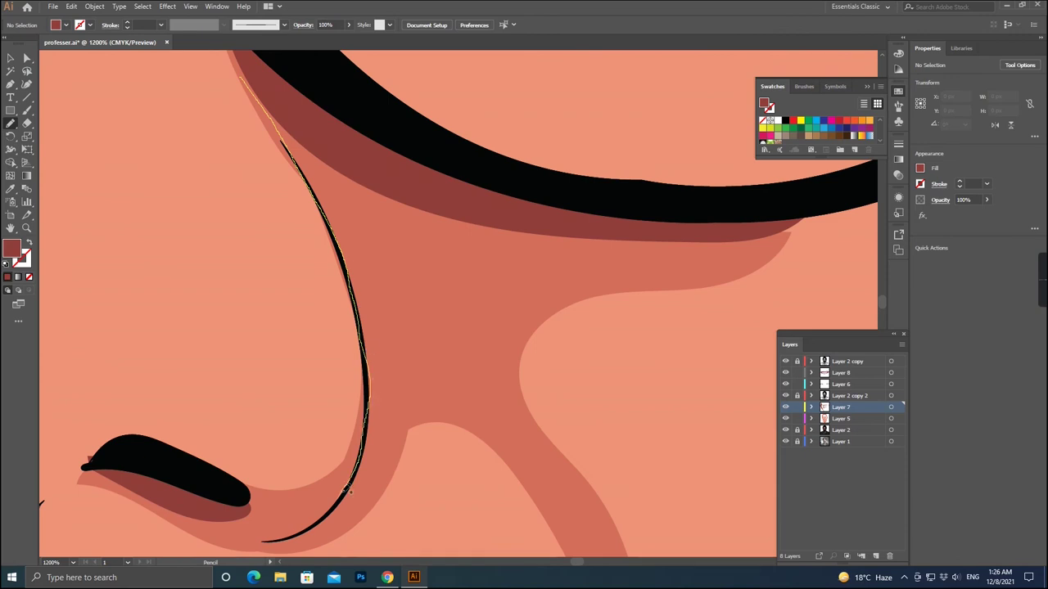
scroll(303, 201, down, 1)
scroll(303, 201, down, 2)
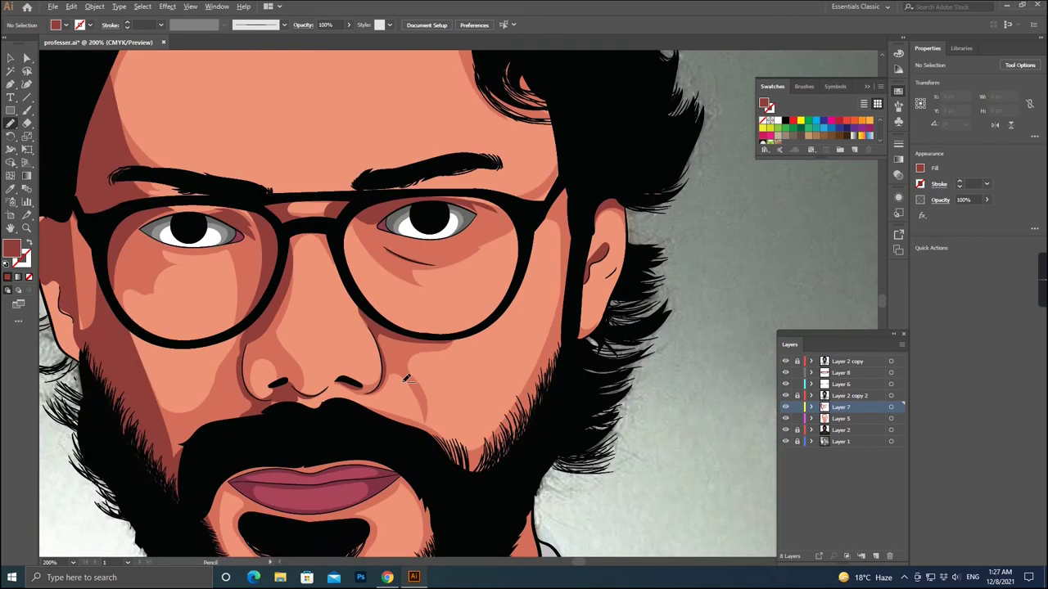
scroll(221, 180, up, 2)
drag(213, 176, 227, 276)
scroll(186, 151, down, 3)
scroll(248, 179, up, 2)
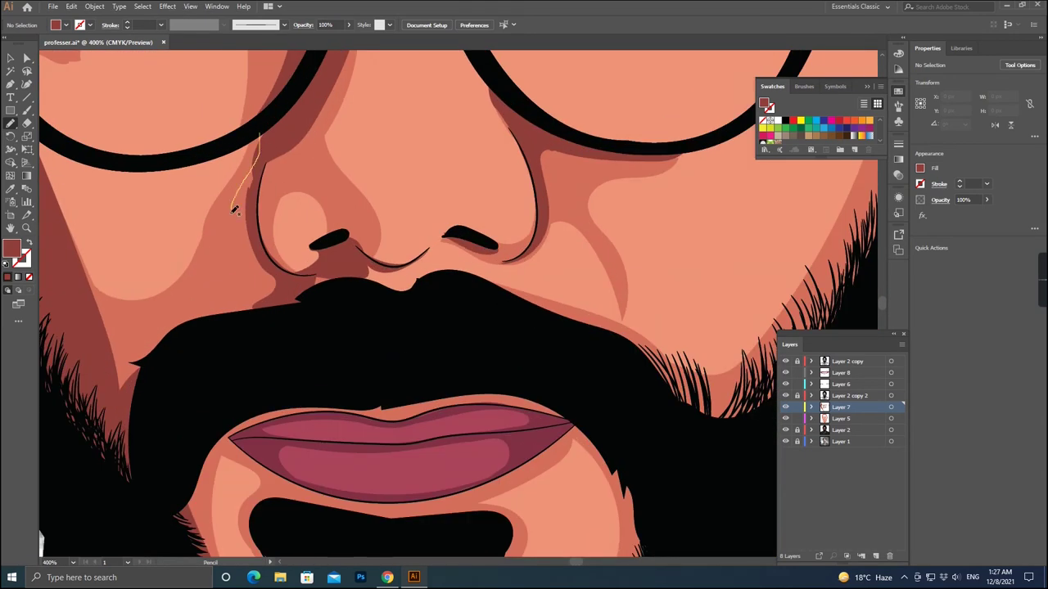
scroll(253, 164, down, 2)
scroll(241, 180, up, 1)
scroll(124, 368, up, 3)
Add dark shadow shapes around the chin and beneath the lower lip.
drag(123, 372, 649, 238)
scroll(627, 232, right, 3)
scroll(475, 303, down, 5)
drag(270, 328, 205, 398)
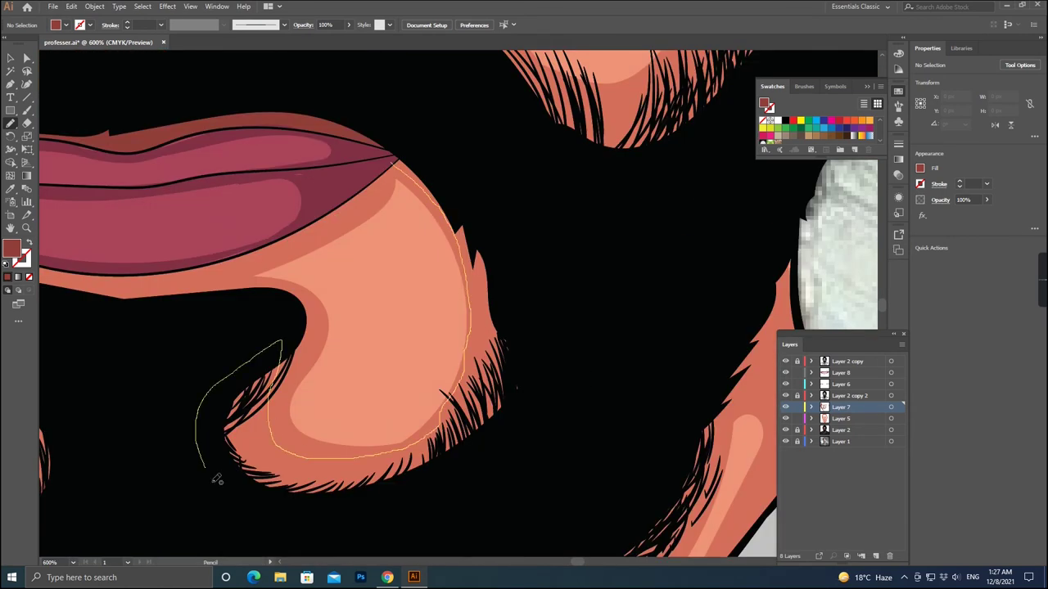
scroll(276, 213, left, 3)
scroll(275, 213, up, 1)
drag(199, 265, 253, 226)
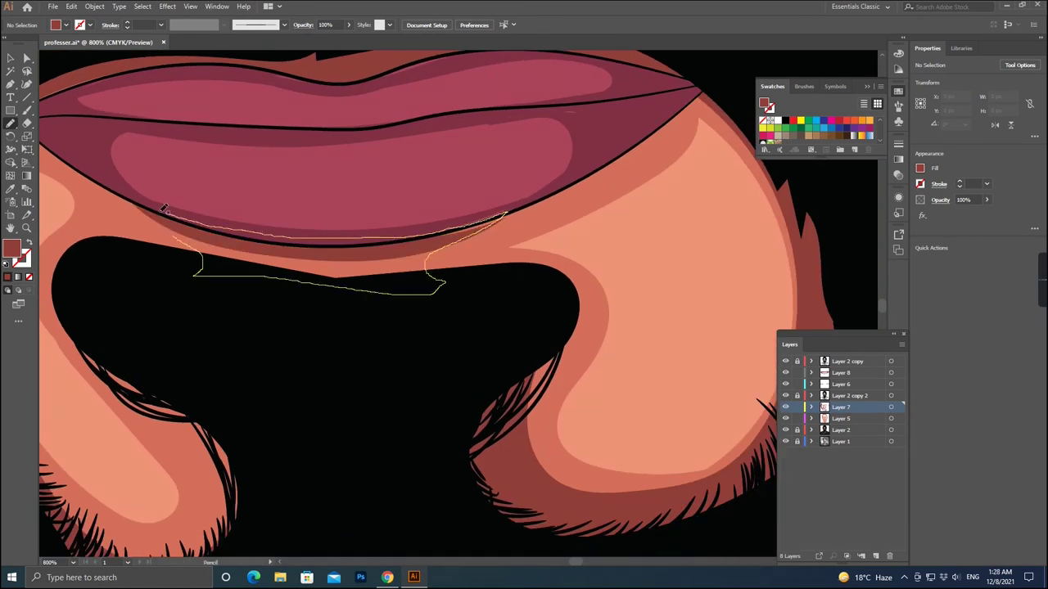
scroll(304, 332, down, 6)
scroll(303, 332, up, 2)
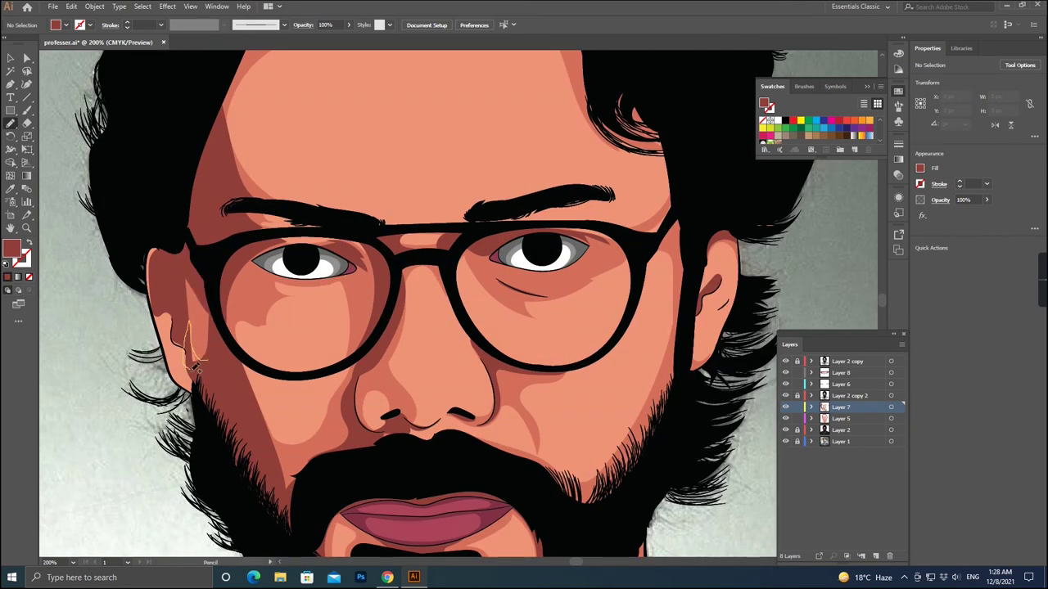
scroll(190, 276, up, 2)
scroll(164, 311, down, 4)
scroll(161, 321, up, 1)
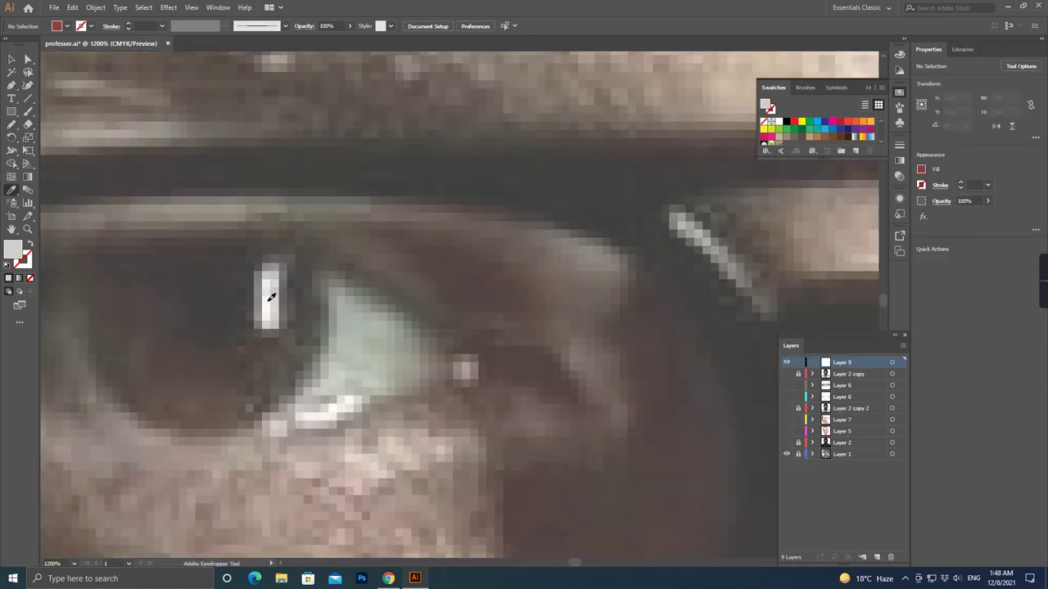
Place two white highlight dots on the iris.
click(270, 296)
key(shift+b)
click(269, 309)
click(273, 285)
key(v)
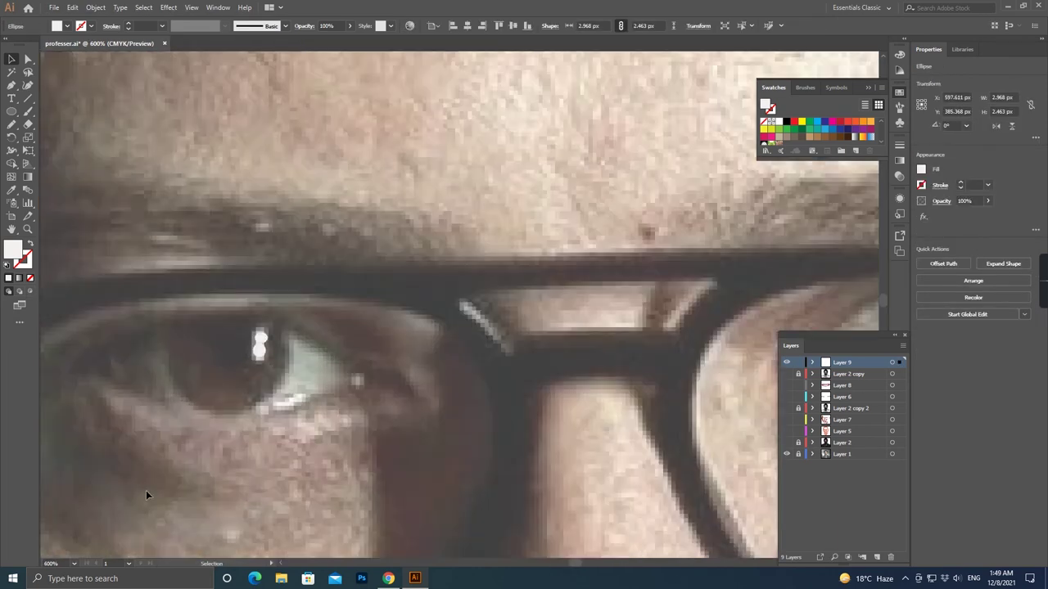
Draw white curved reflection shapes on both eyes.
key(n)
drag(203, 337, 226, 364)
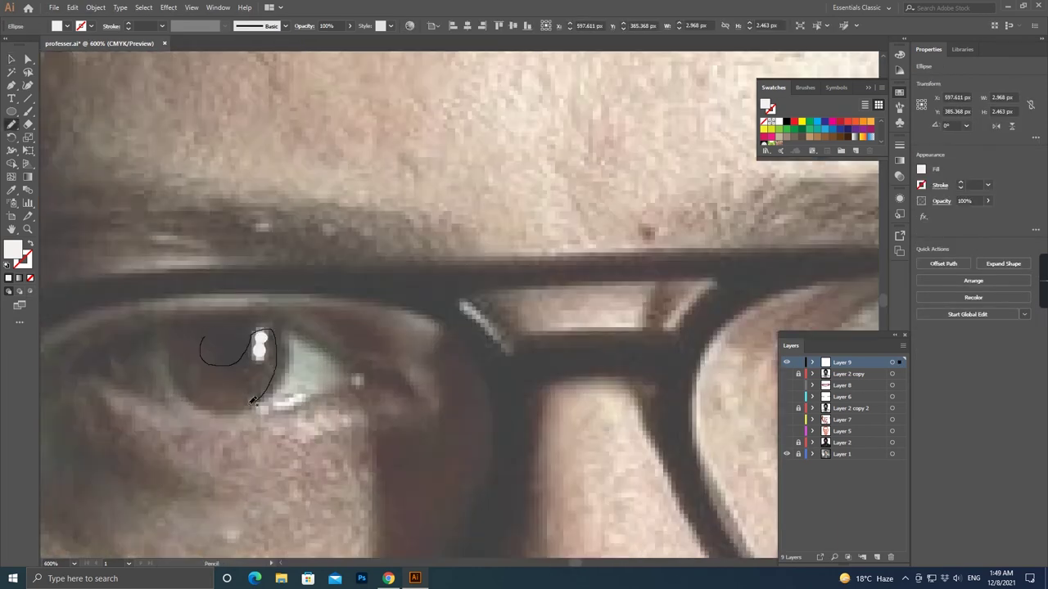
drag(253, 400, 204, 337)
drag(377, 291, 449, 352)
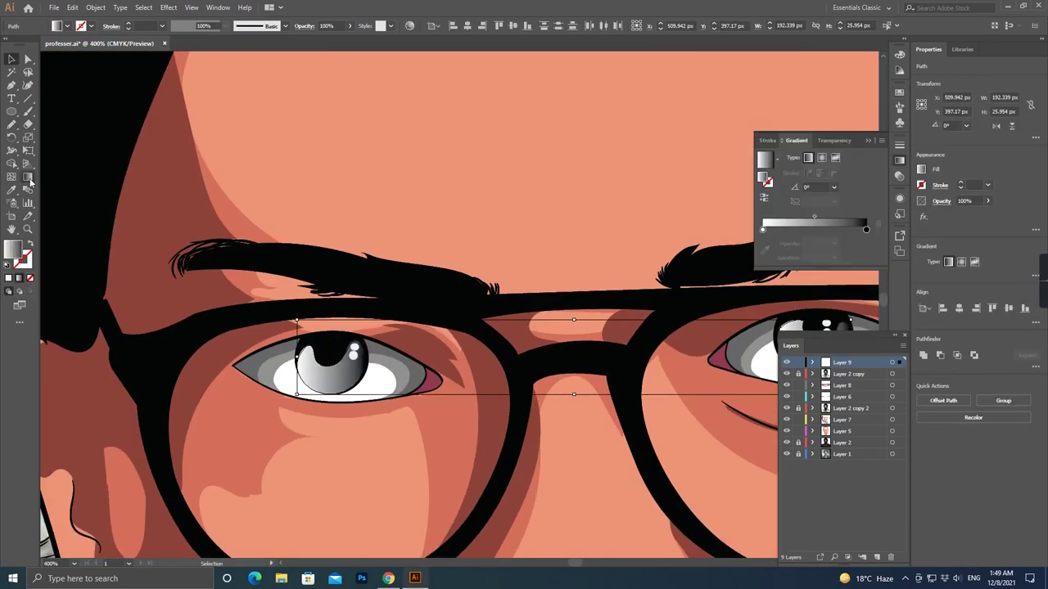
Apply a vertical dark brown gradient across the first iris.
key(g)
drag(327, 390, 330, 358)
double_click(762, 229)
click(794, 281)
key(Escape)
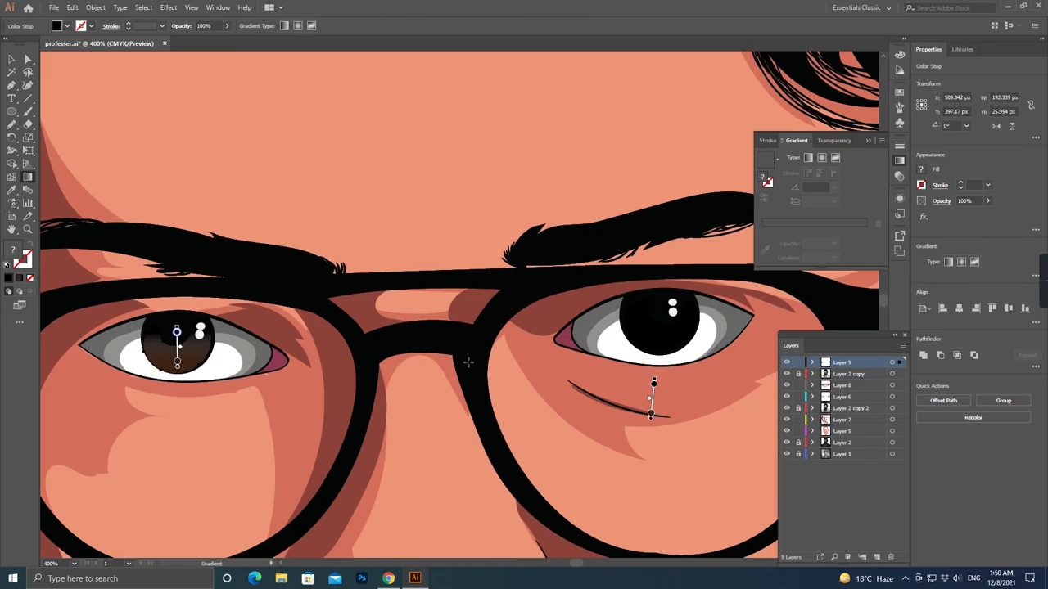
Give the other iris the same brown gradient running down it.
key(ctrl+shift+a)
click(668, 347)
key(ctrl+y)
key(ctrl+y)
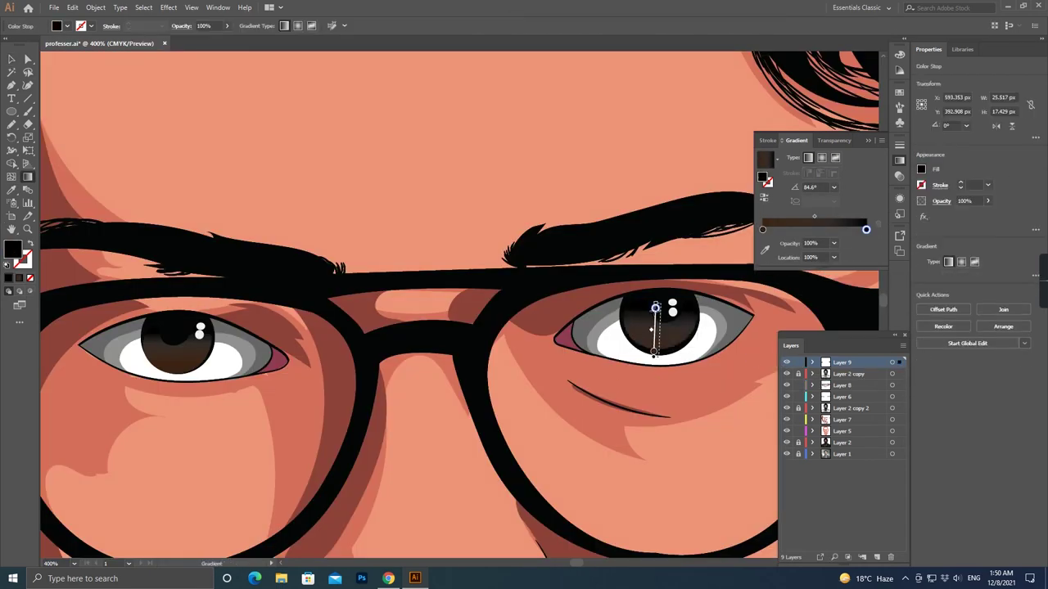
click(176, 344)
drag(492, 387, 394, 404)
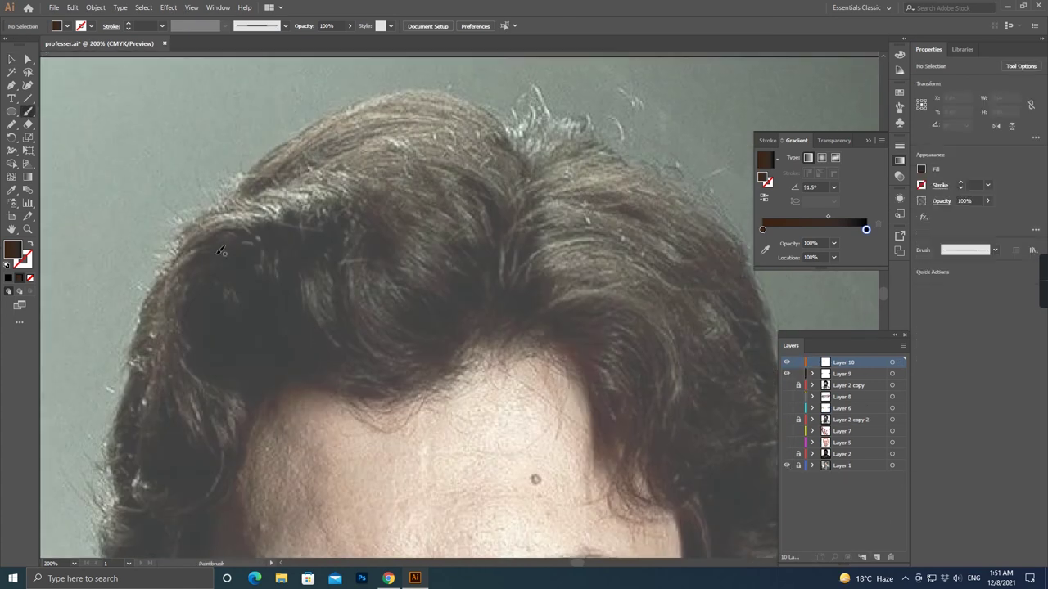
key(shift+x)
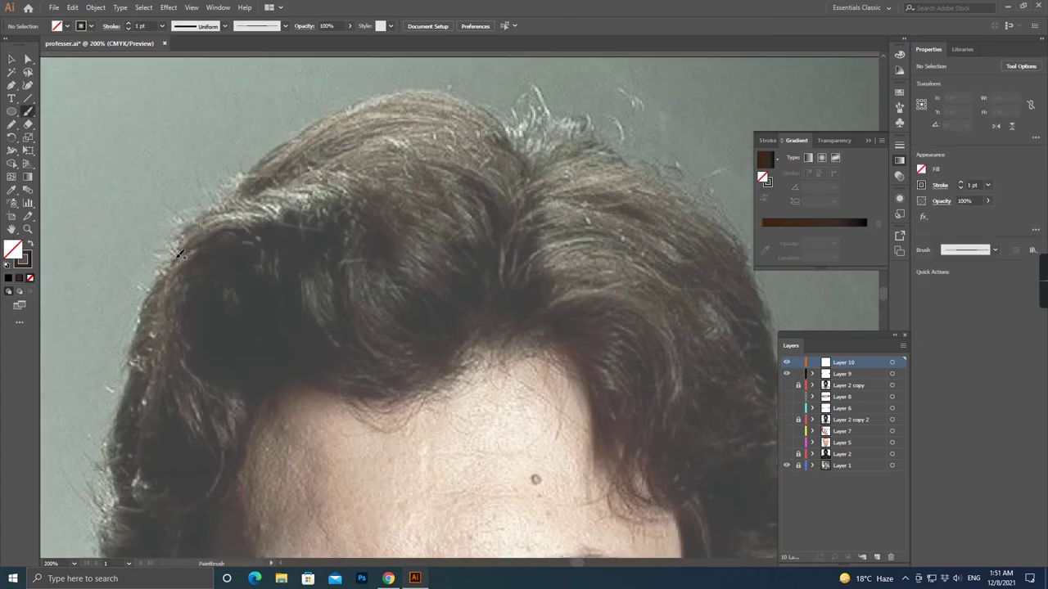
Paint parallel curved hair strands across the crown and top of the hair.
mouse_move(418, 341)
mouse_down()
mouse_move(175, 261)
mouse_move(279, 236)
mouse_move(401, 372)
mouse_move(395, 353)
mouse_up()
key(Return)
key(Return)
mouse_move(214, 197)
mouse_down()
mouse_move(424, 350)
mouse_move(432, 342)
mouse_up()
drag(244, 178, 438, 332)
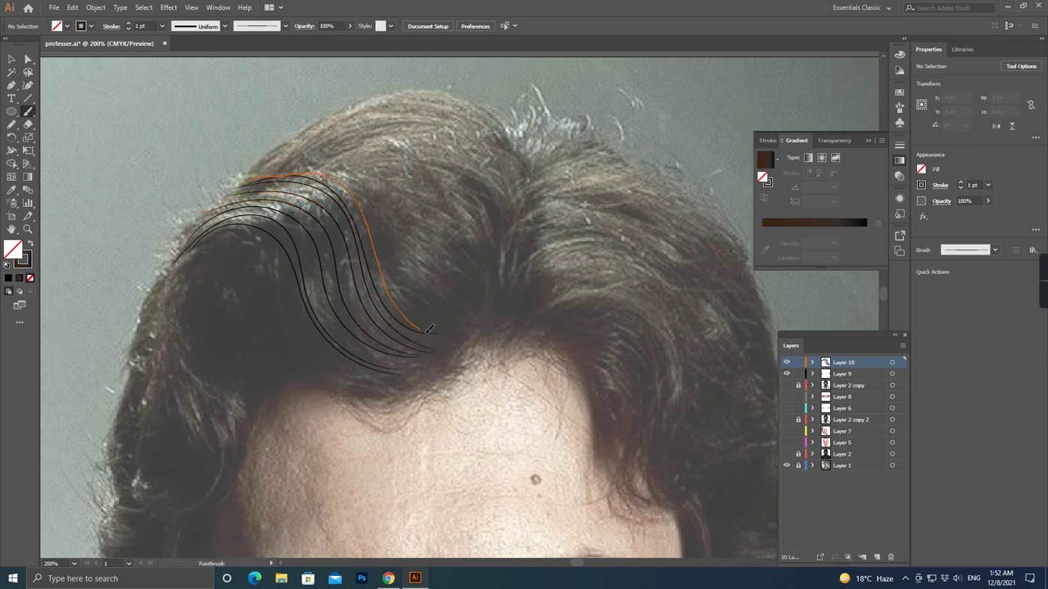
drag(393, 293, 394, 294)
scroll(327, 328, right, 5)
drag(511, 435, 509, 437)
mouse_move(373, 332)
mouse_down()
mouse_move(483, 432)
mouse_move(449, 435)
mouse_up()
scroll(327, 327, right, 3)
mouse_move(218, 272)
mouse_down()
mouse_move(478, 404)
mouse_move(444, 398)
mouse_up()
scroll(231, 286, left, 5)
drag(186, 147, 416, 274)
mouse_move(210, 127)
mouse_down()
mouse_move(423, 205)
mouse_move(265, 95)
mouse_up()
drag(220, 164, 311, 192)
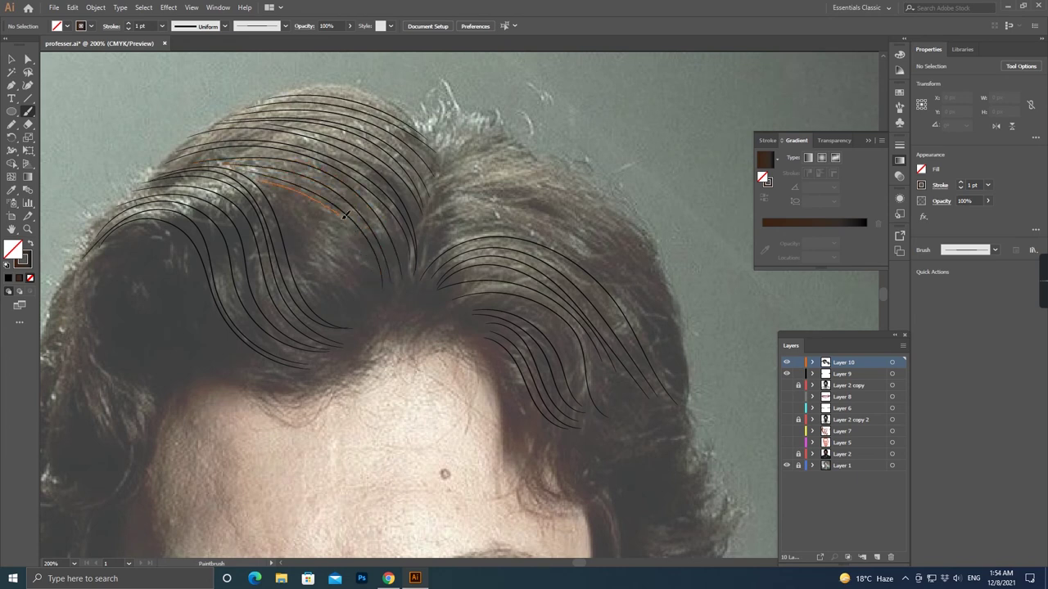
drag(479, 226, 530, 212)
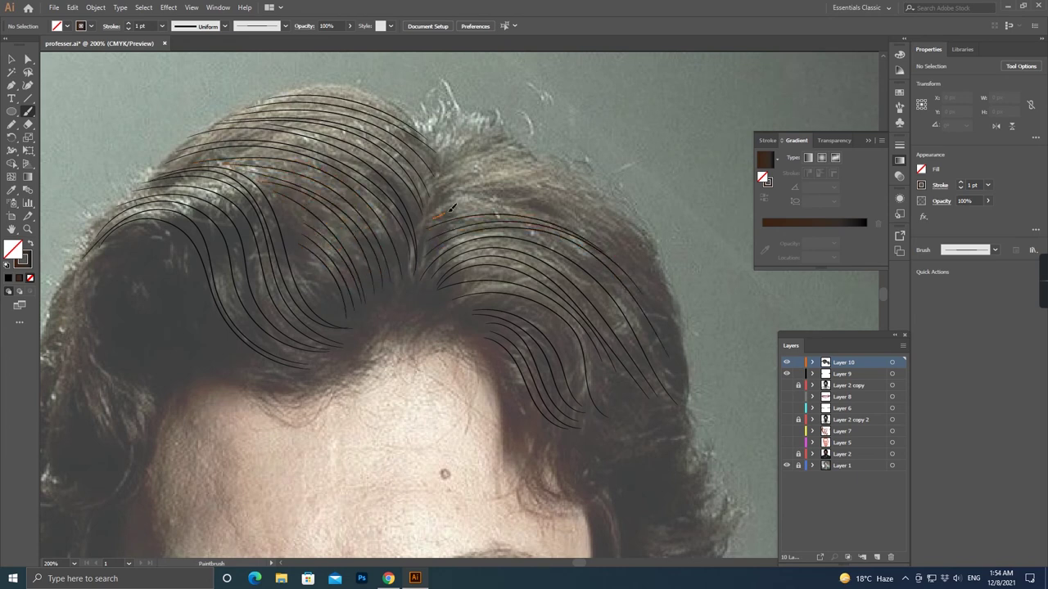
Add hair strands on the left side and curving near the ear.
key(ctrl+equal)
scroll(210, 158, down, 2)
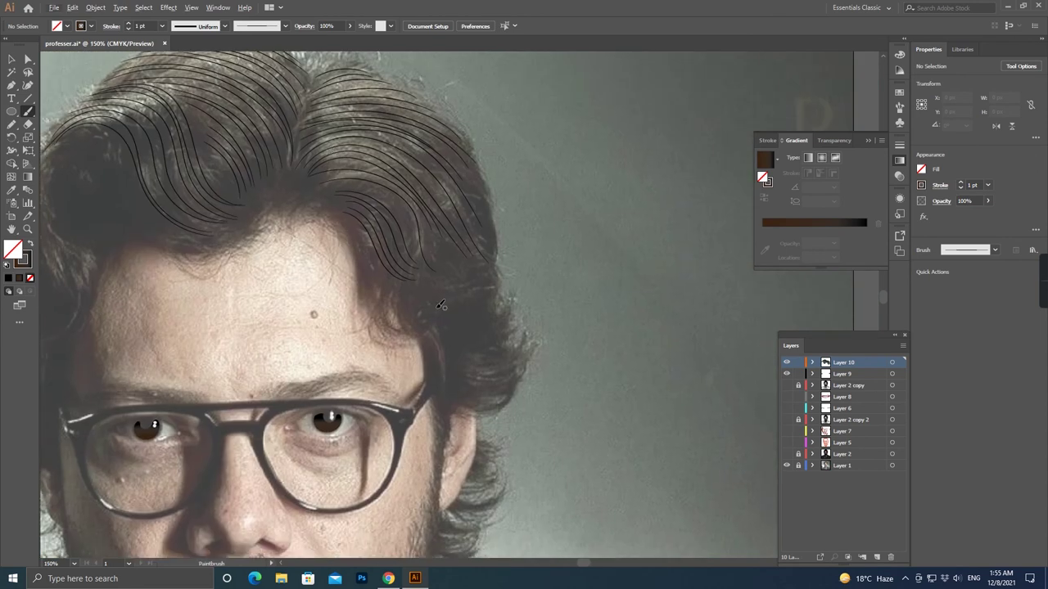
scroll(123, 163, up, 2)
drag(54, 141, 231, 269)
drag(123, 162, 148, 184)
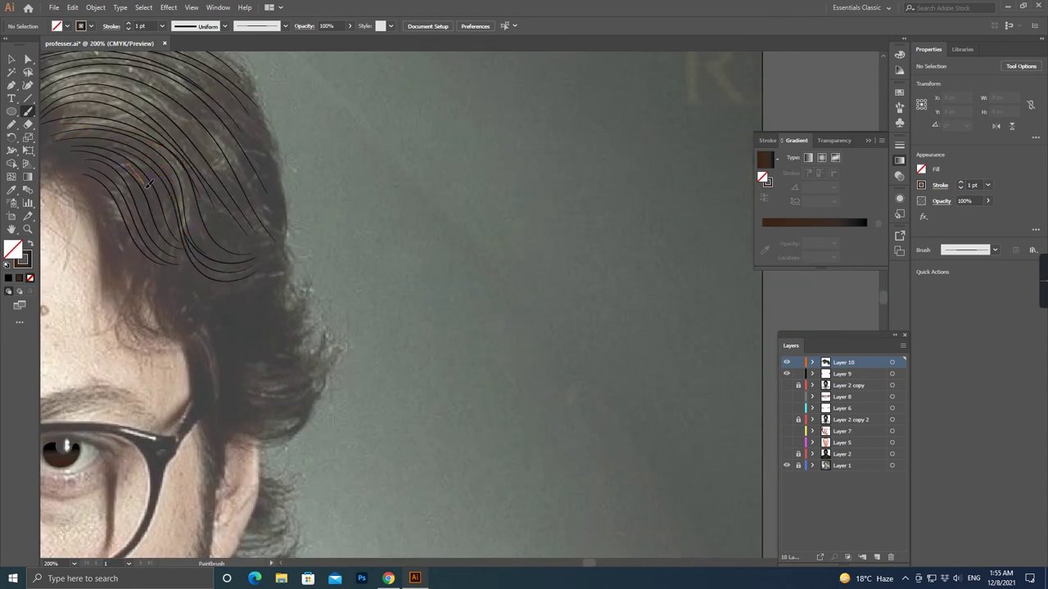
scroll(129, 238, down, 3)
scroll(129, 239, right, 3)
drag(193, 233, 104, 278)
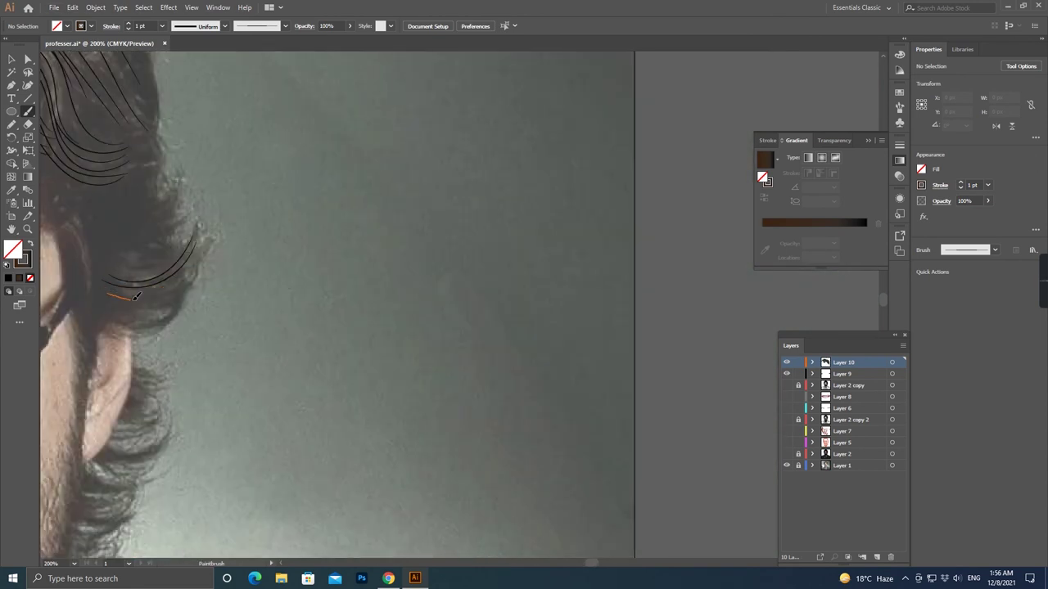
drag(151, 303, 154, 303)
scroll(198, 346, down, 3)
scroll(430, 297, up, 2)
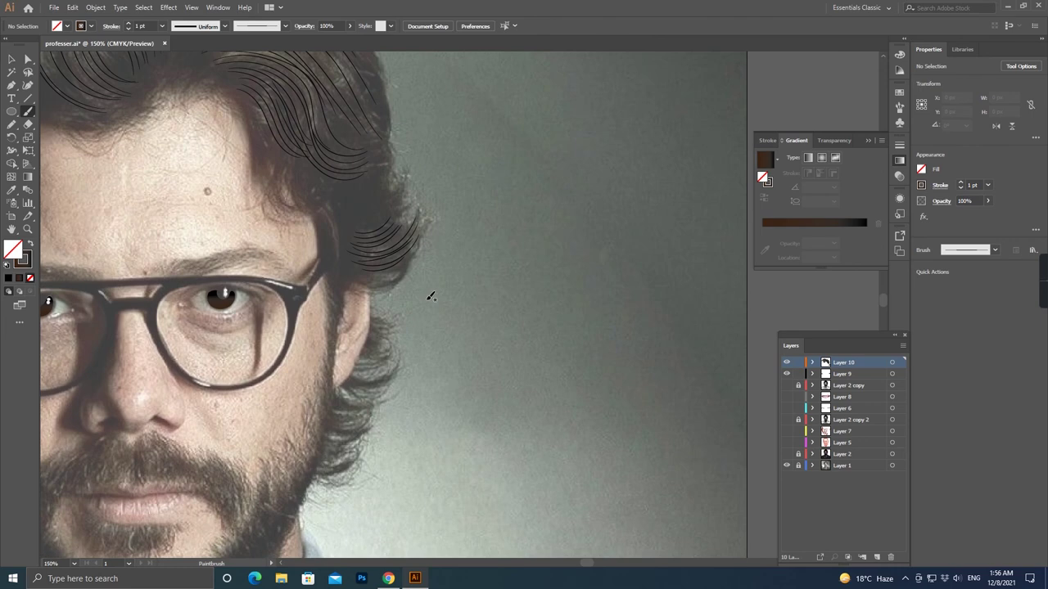
scroll(365, 458, down, 2)
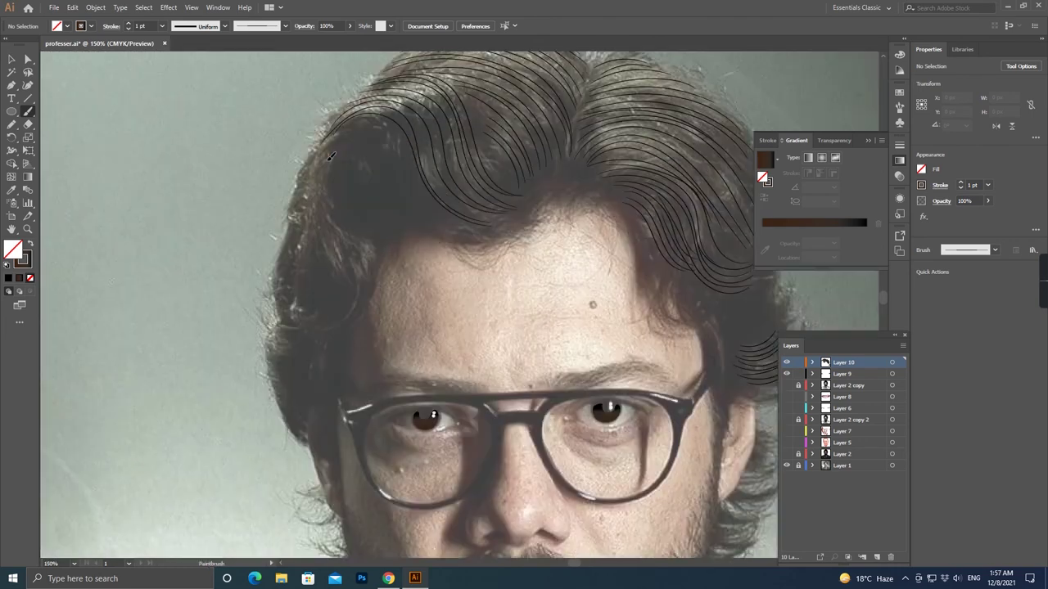
scroll(213, 246, up, 3)
Add strands along the left hairline and down the side hair beside the ear.
drag(207, 148, 211, 243)
mouse_move(272, 318)
mouse_down()
mouse_move(332, 291)
mouse_move(457, 203)
mouse_up()
drag(423, 269, 334, 296)
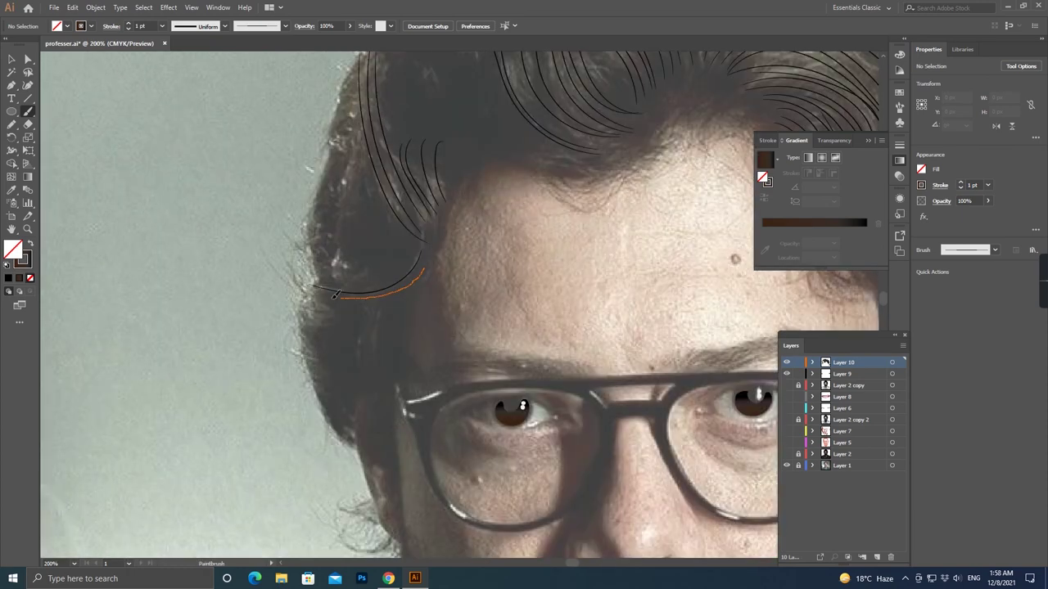
scroll(304, 298, down, 2)
scroll(368, 270, down, 3)
scroll(704, 279, up, 3)
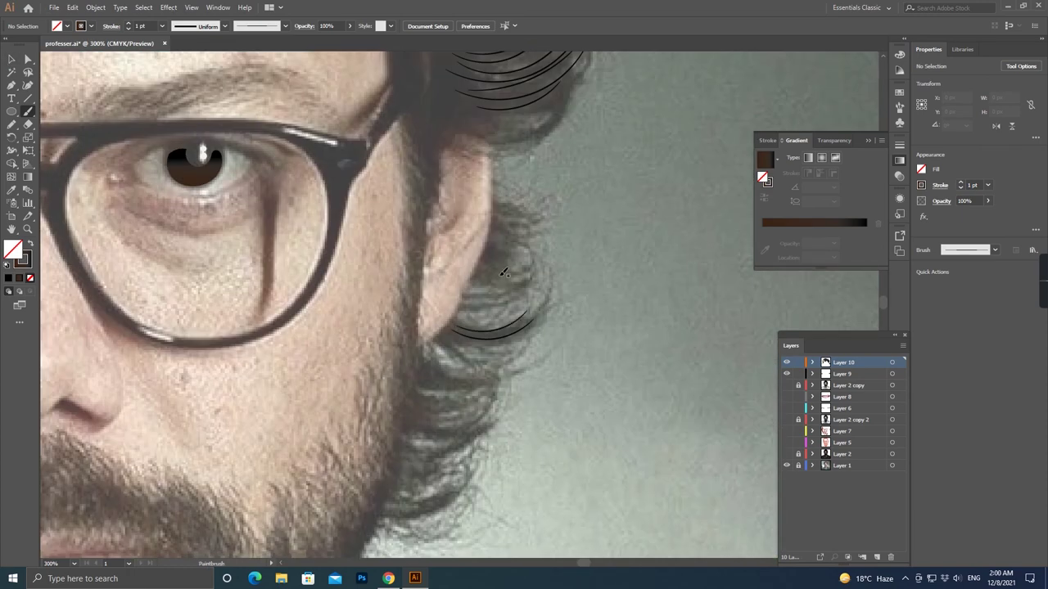
scroll(492, 303, up, 3)
drag(422, 248, 468, 237)
scroll(366, 273, down, 3)
drag(324, 329, 413, 318)
mouse_move(319, 344)
mouse_down()
mouse_move(410, 329)
mouse_move(401, 340)
mouse_up()
drag(311, 372, 397, 352)
drag(309, 393, 389, 367)
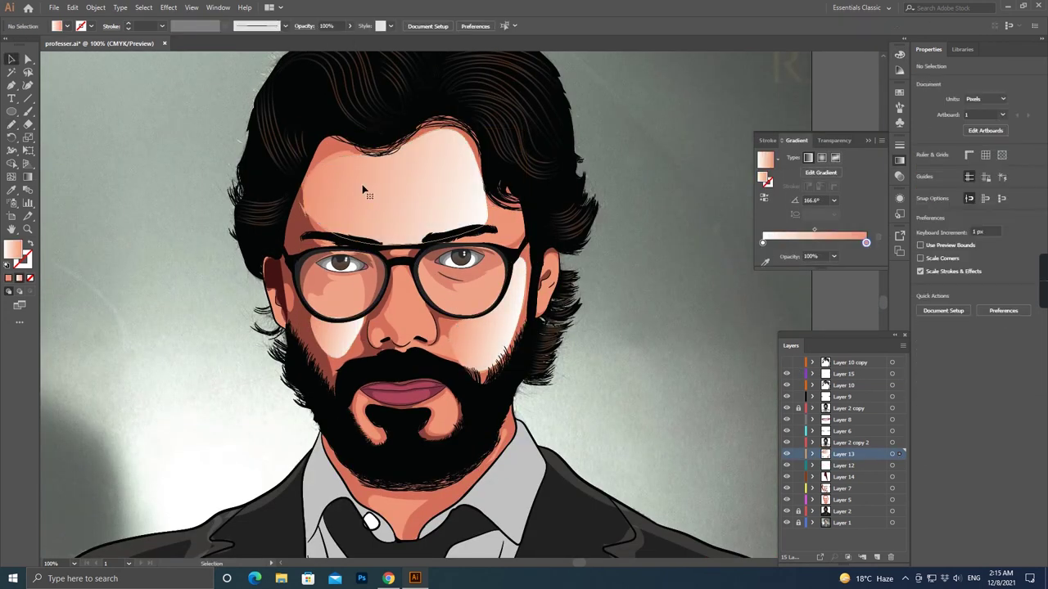
Adjust the face's peach radial gradient and set the cheek highlight to 30% opacity.
drag(314, 198, 399, 190)
click(17, 57)
click(339, 332)
click(349, 26)
drag(320, 43, 324, 43)
Move Layer 13 below Layer 5 and delete the iris gradient's middle stop.
drag(843, 454, 843, 501)
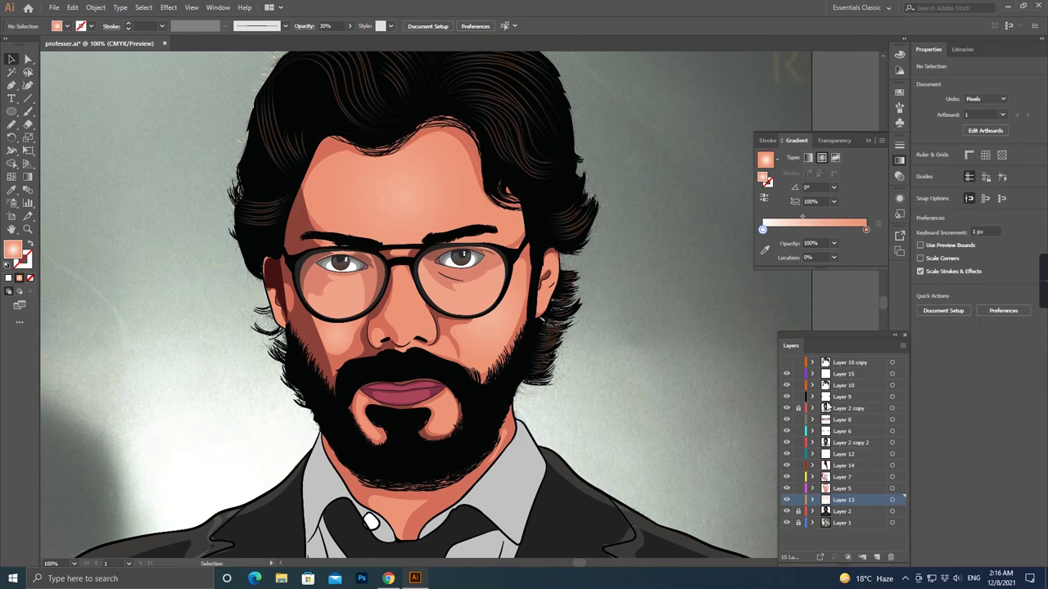
click(462, 260)
scroll(401, 234, up, 3)
key(Delete)
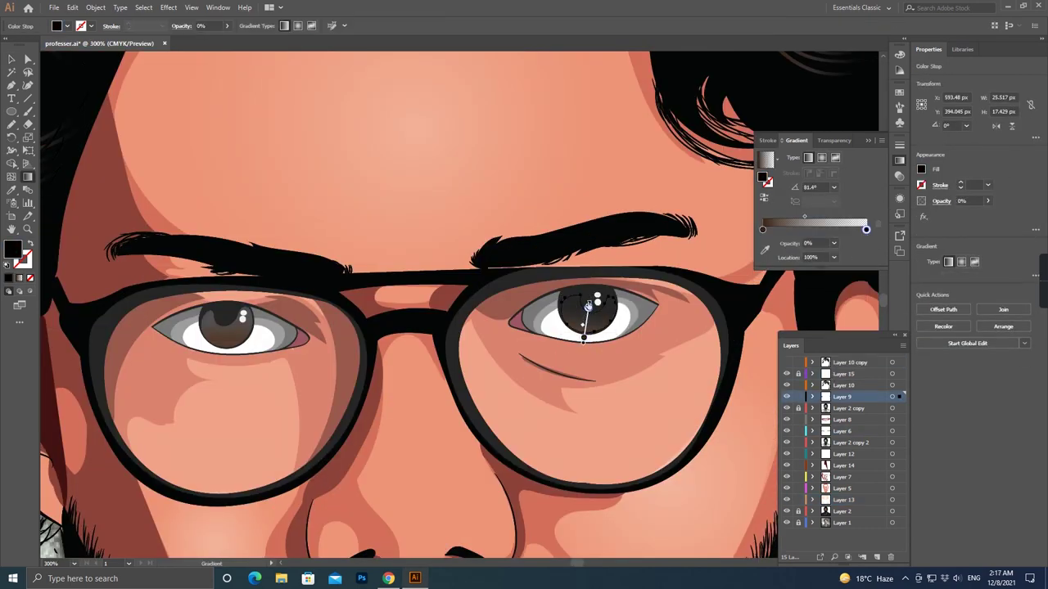
key(v)
scroll(469, 278, down, 3)
scroll(524, 287, down, 1)
scroll(581, 292, down, 1)
scroll(581, 293, down, 1)
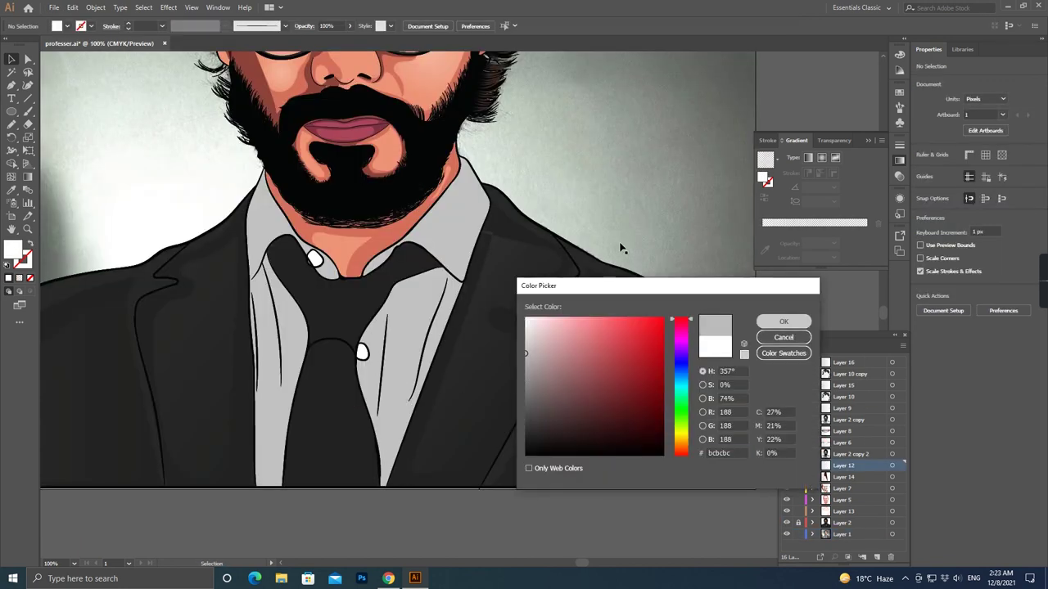
Add Layer 17 and draw grey shading shapes along the left and right collar.
click(877, 556)
scroll(275, 378, up, 2)
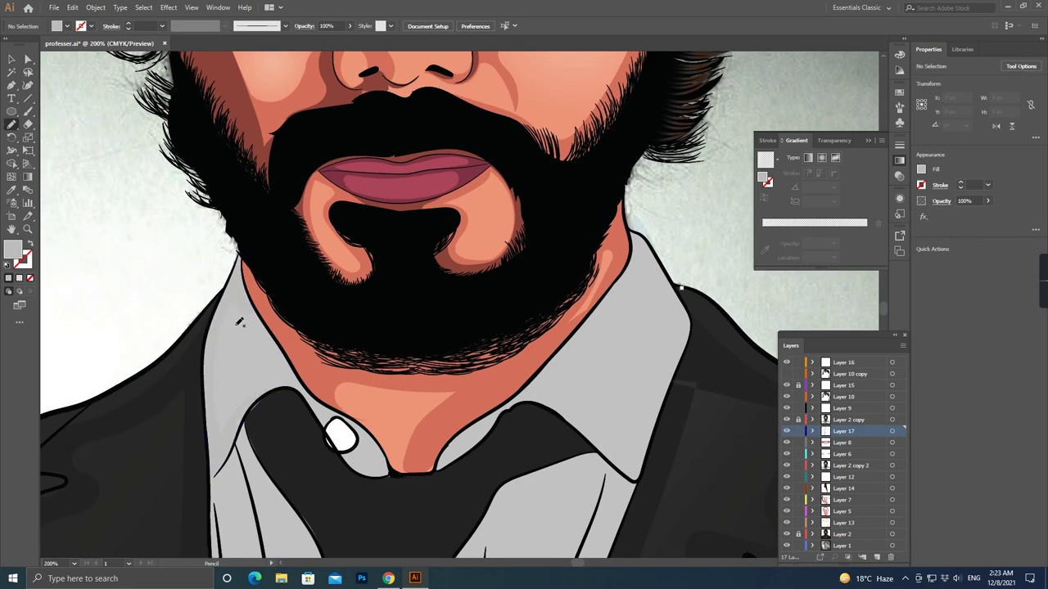
drag(237, 260, 283, 387)
drag(631, 272, 661, 392)
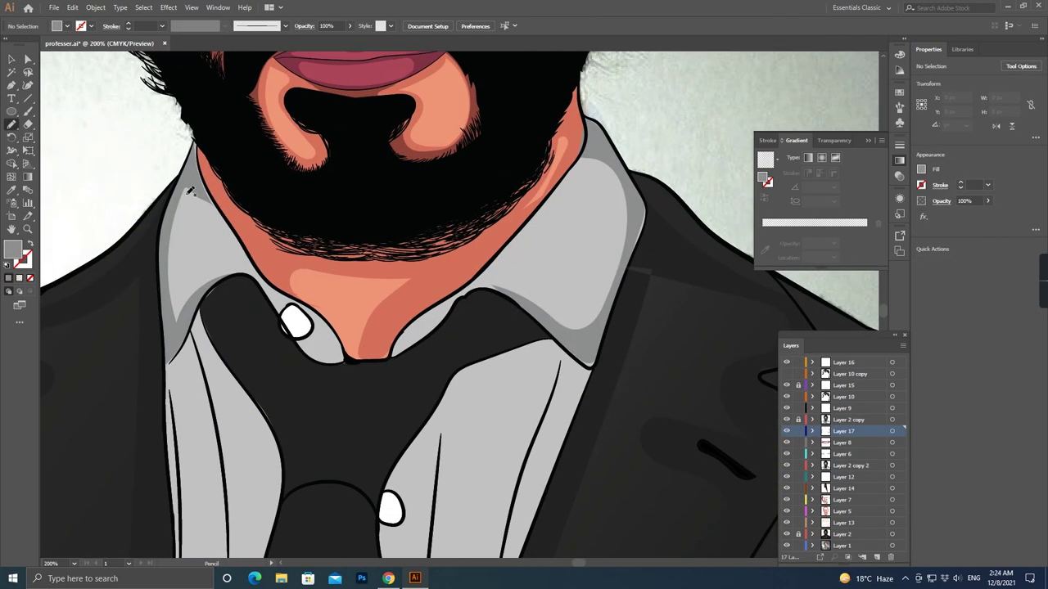
Draw closed grey shading shapes down the left and right shirt edges.
scroll(330, 319, down, 2)
scroll(246, 246, down, 3)
drag(233, 127, 248, 390)
drag(226, 448, 226, 449)
scroll(328, 245, right, 5)
drag(327, 135, 211, 299)
drag(208, 238, 264, 137)
scroll(233, 113, right, 3)
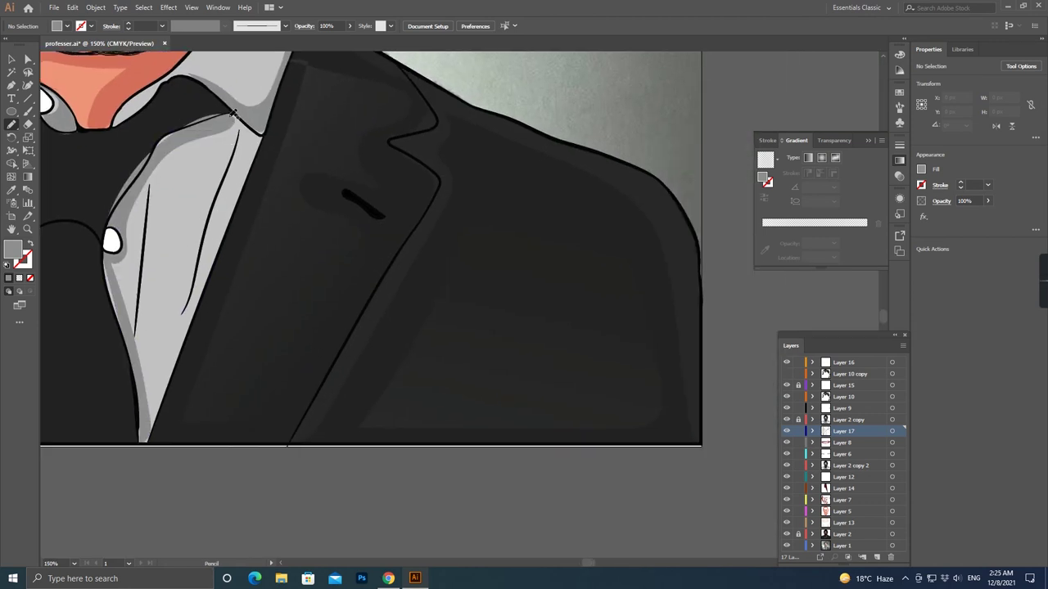
scroll(226, 106, down, 2)
Create Layer 18 and trace two black crease shapes on the jacket front.
key(ctrl+minus)
key(v)
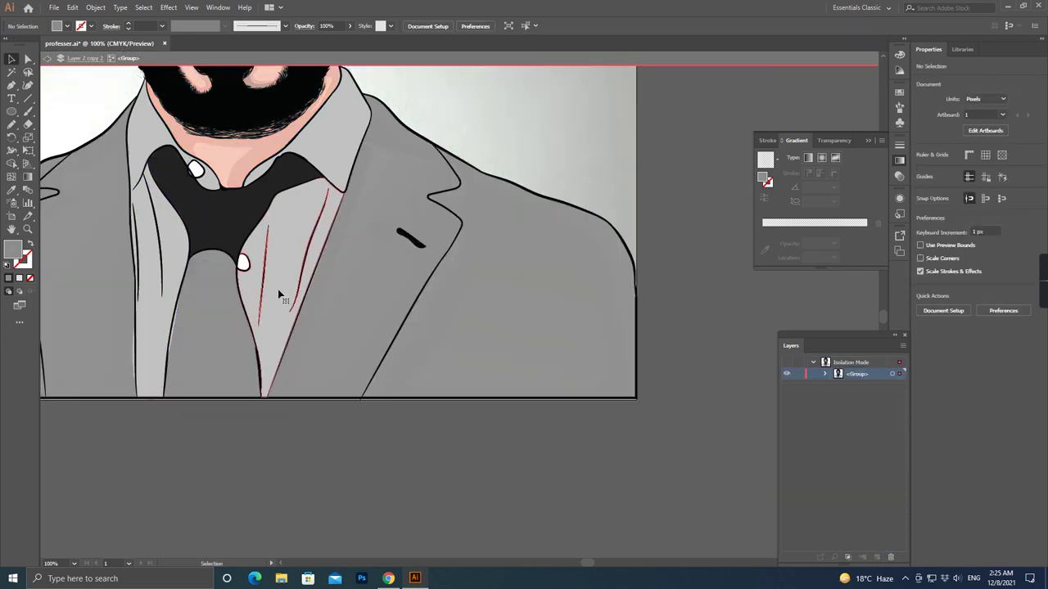
key(ctrl+l)
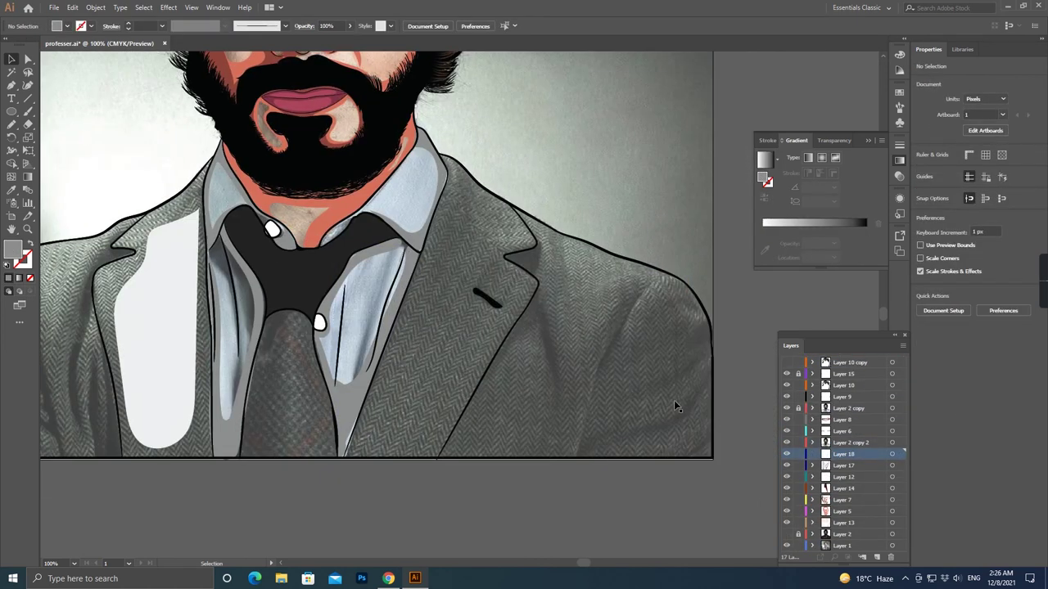
key(ctrl+plus)
key(n)
scroll(506, 368, down, 3)
scroll(506, 368, right, 4)
drag(445, 133, 385, 346)
scroll(385, 346, right, 4)
drag(282, 263, 392, 214)
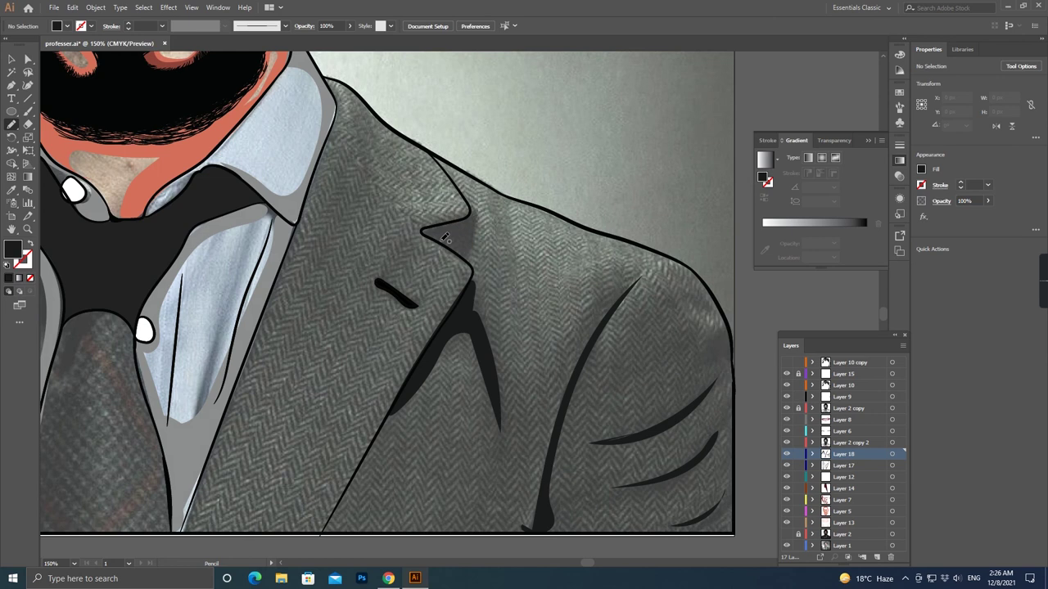
Add a black crease shape on the left jacket sleeve.
drag(409, 344, 459, 197)
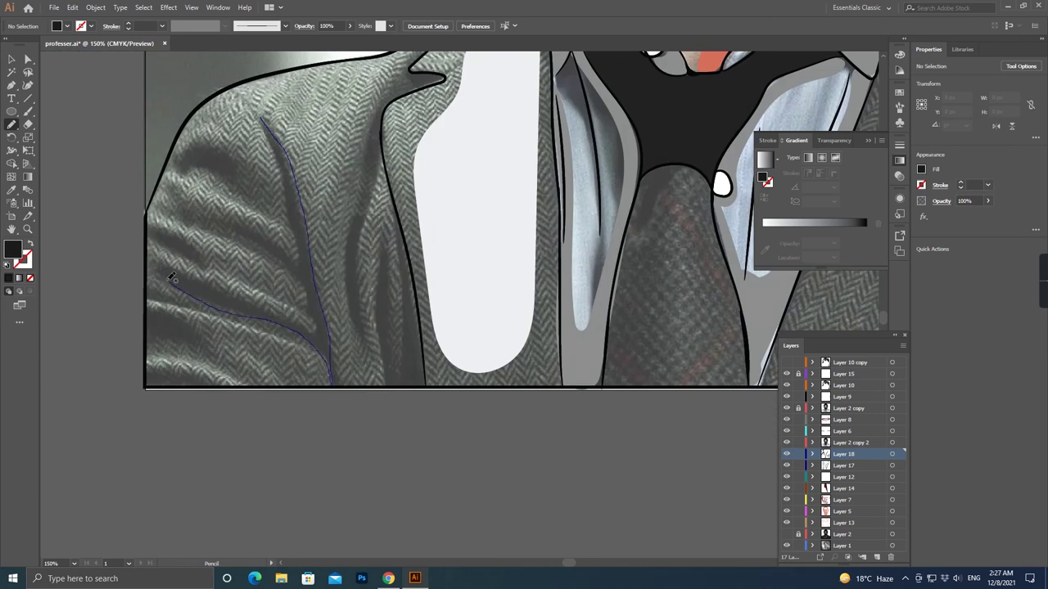
drag(174, 174, 182, 170)
scroll(152, 283, right, 1)
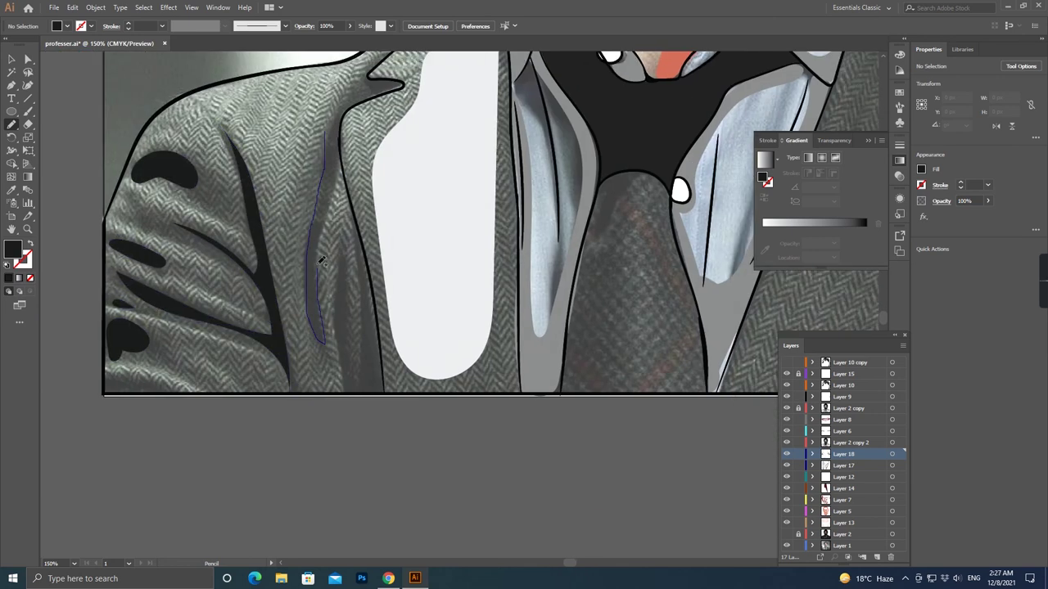
scroll(217, 118, down, 3)
scroll(217, 119, right, 3)
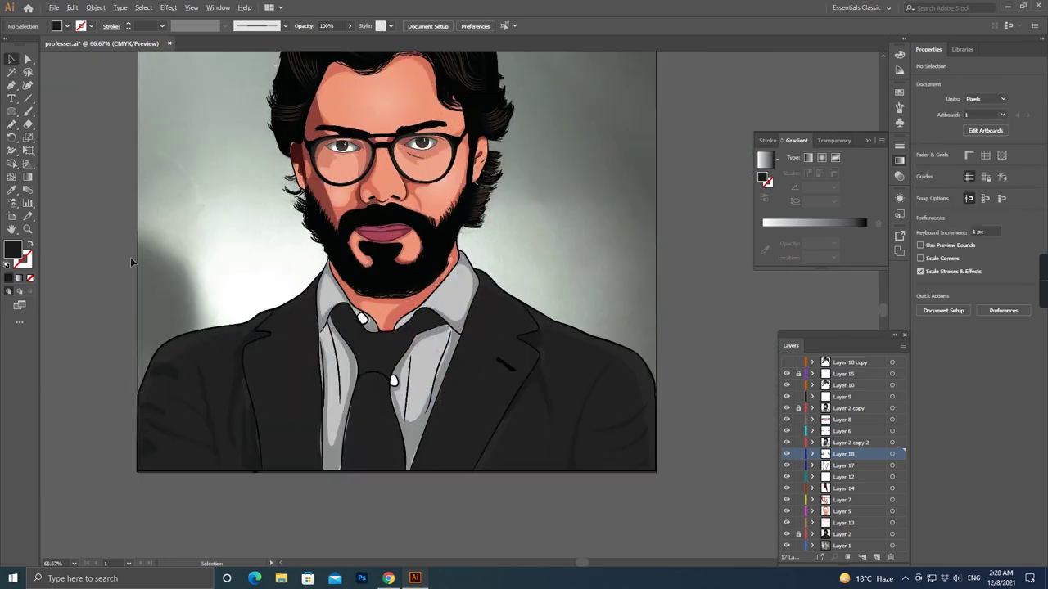